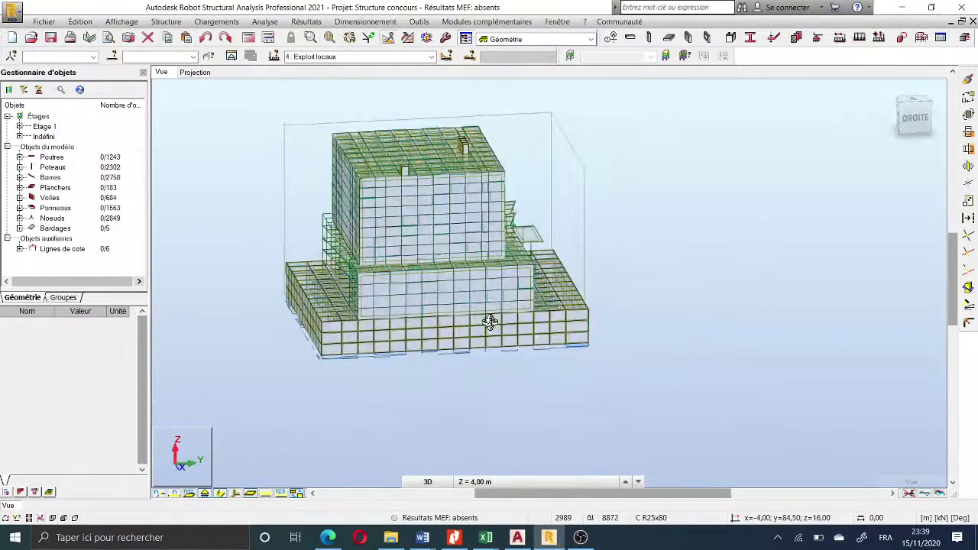
# - Examine the 3D building model from all sides, including its base levels, facades, cantilevered floors and roof structures
pyautogui.scroll(3, 696, 301)
pyautogui.moveTo(695, 301); pyautogui.dragTo(602, 346, button='middle')
pyautogui.scroll(-3, 601, 346)
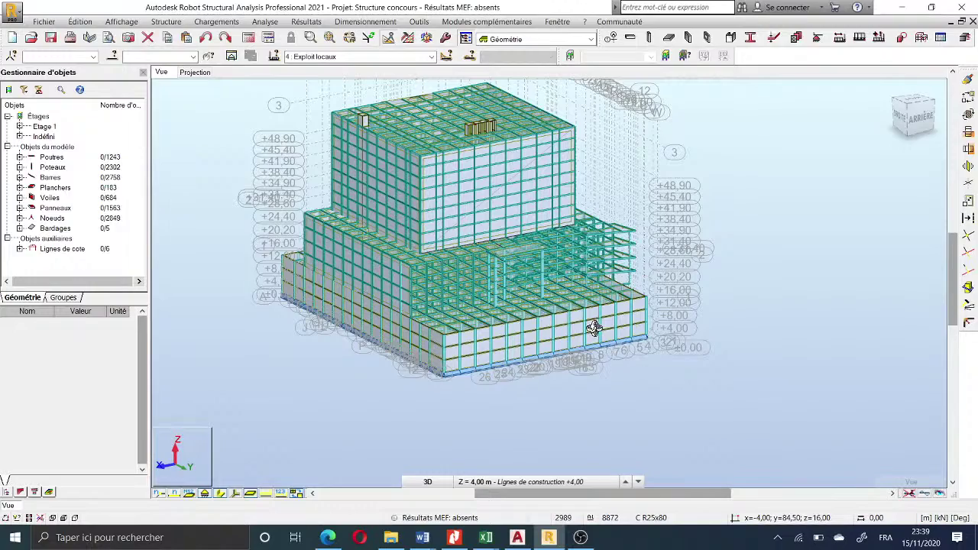
pyautogui.moveTo(488, 319); pyautogui.dragTo(382, 127, button='middle')
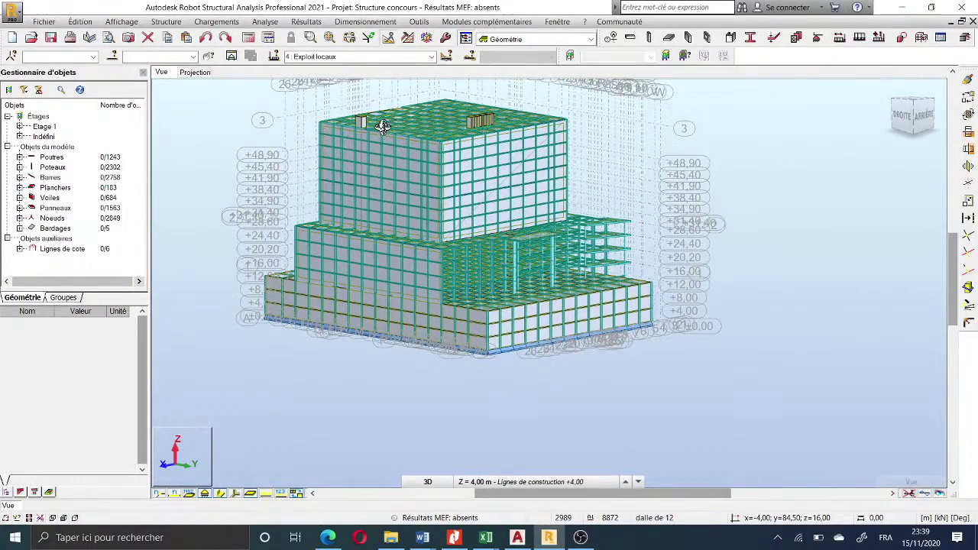
pyautogui.scroll(3, 527, 147)
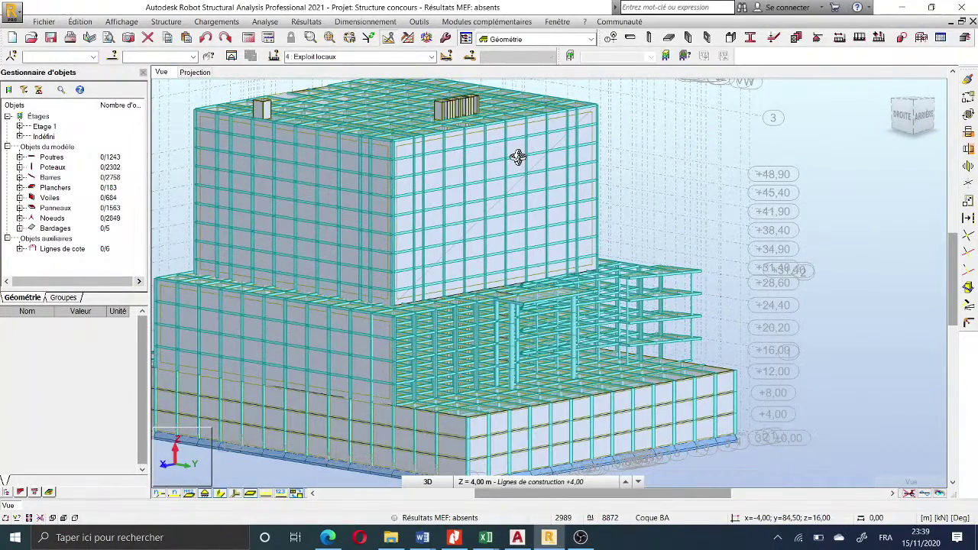
pyautogui.scroll(-3, 569, 218)
pyautogui.moveTo(570, 219); pyautogui.dragTo(532, 308, button='middle')
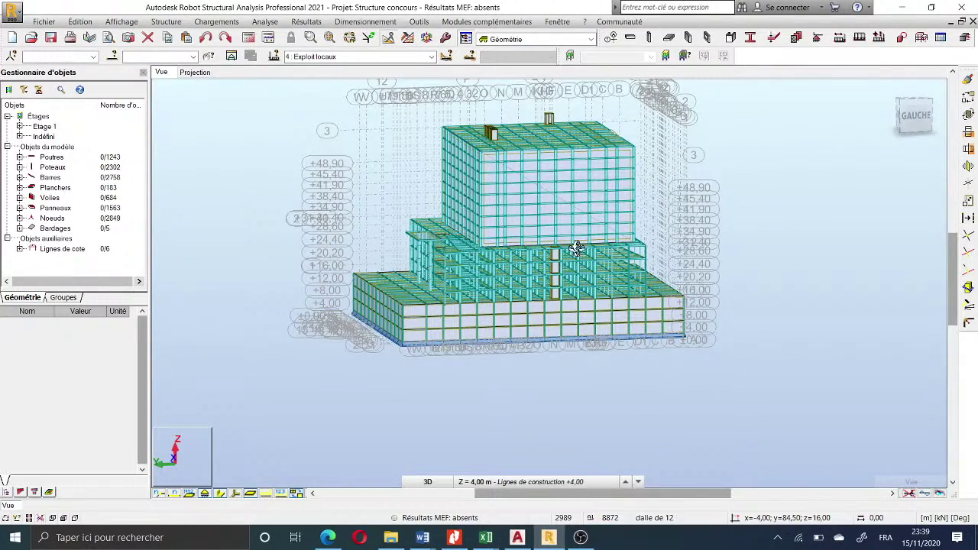
pyautogui.moveTo(572, 244); pyautogui.dragTo(671, 332, button='middle')
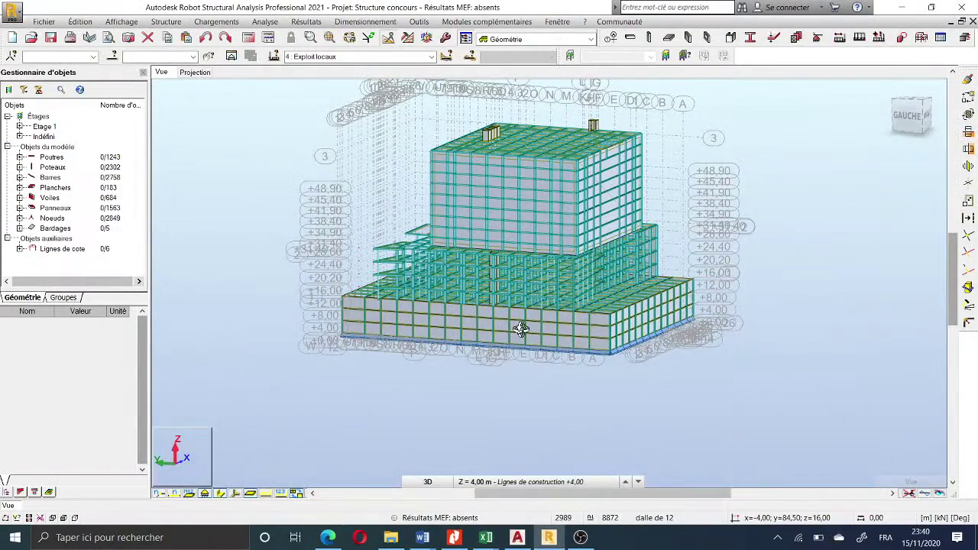
pyautogui.scroll(2, 572, 306)
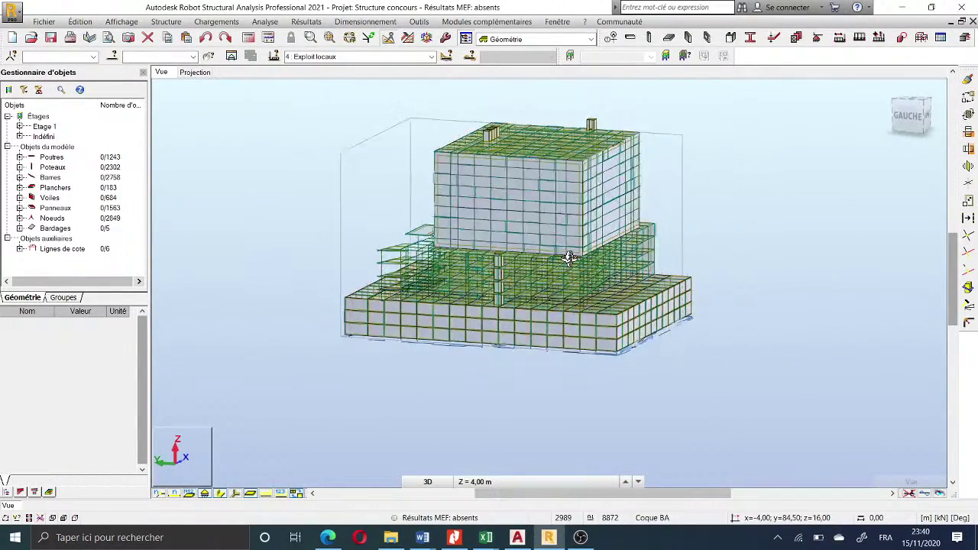
pyautogui.scroll(1, 559, 315)
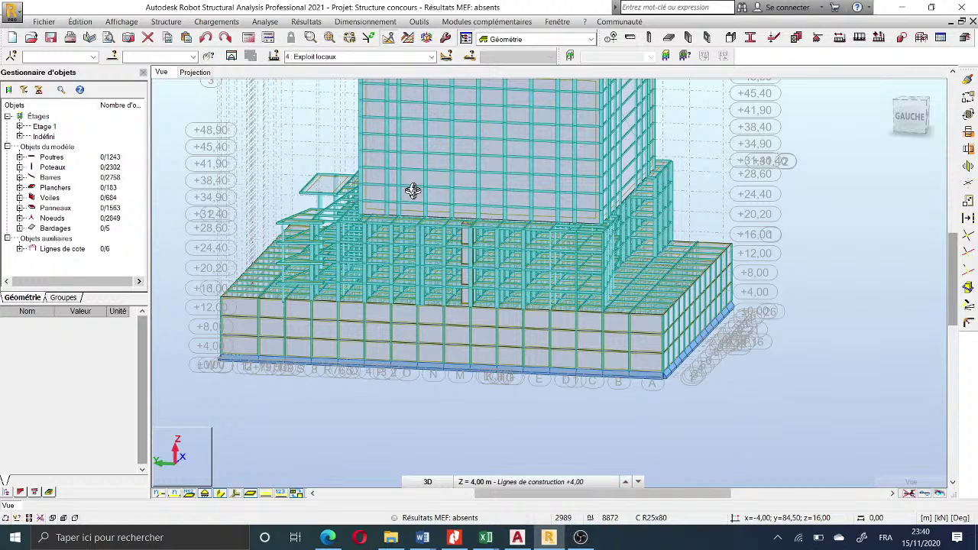
pyautogui.moveTo(413, 191); pyautogui.dragTo(440, 254)
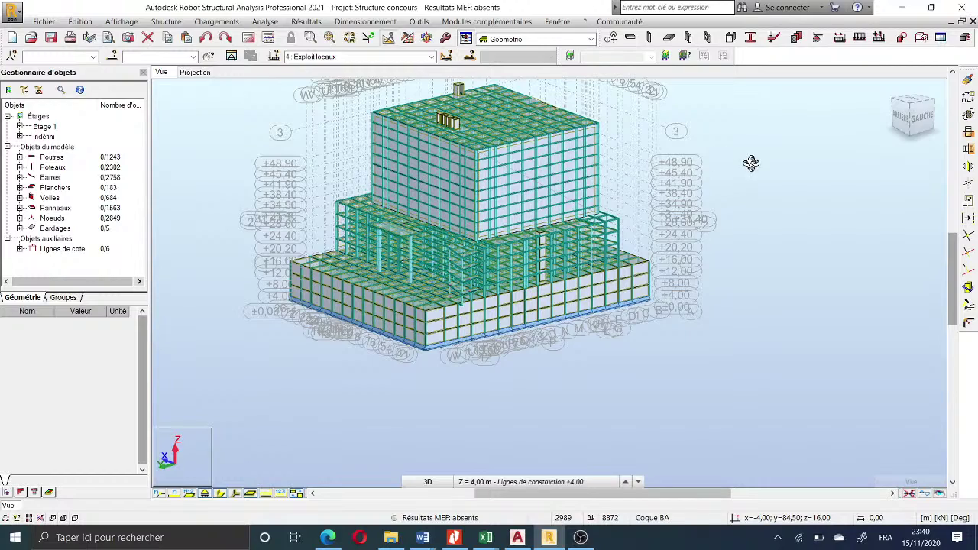
pyautogui.moveTo(751, 161); pyautogui.dragTo(465, 174)
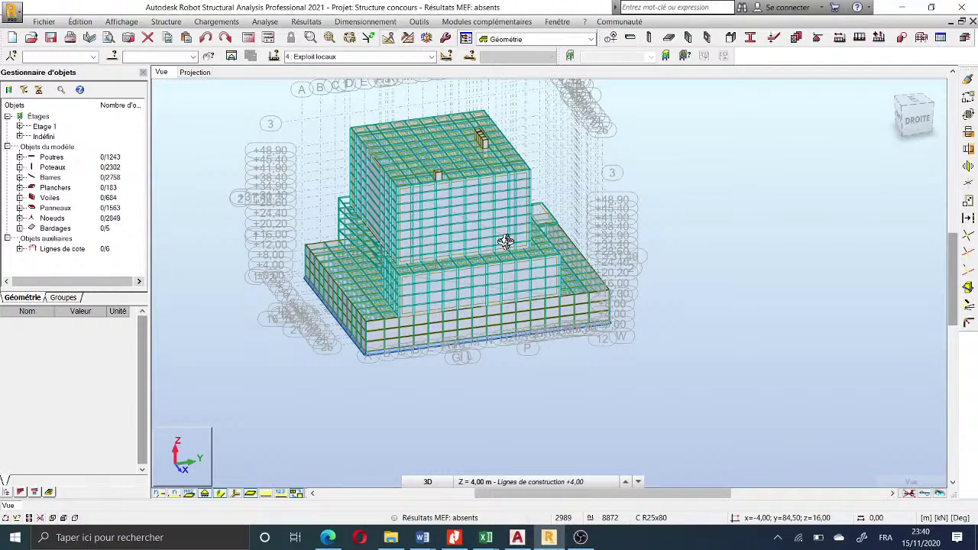
pyautogui.scroll(5, 505, 241)
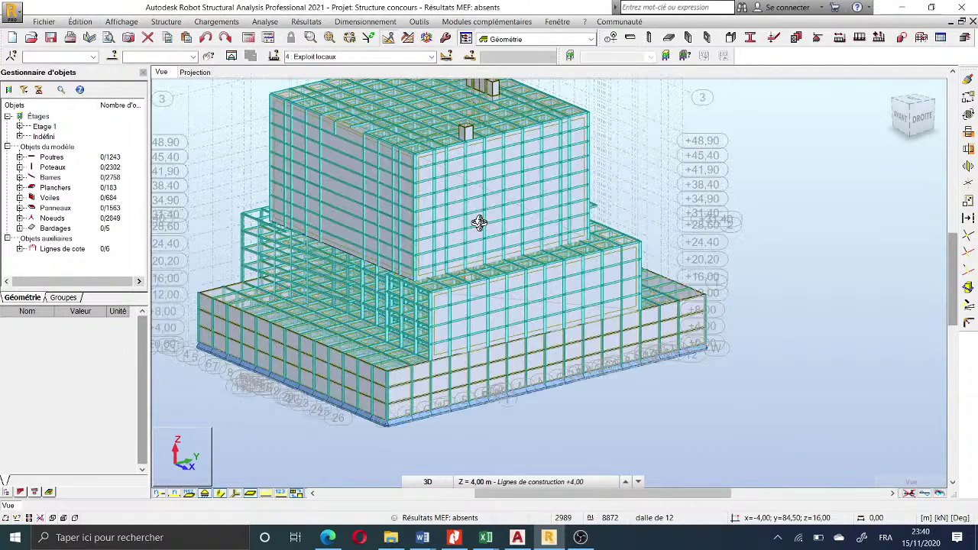
pyautogui.scroll(2, 501, 212)
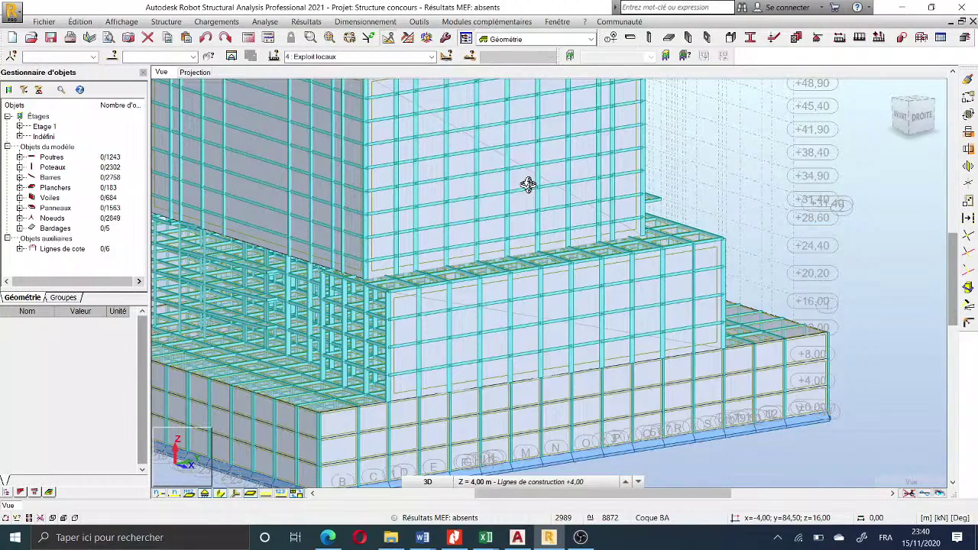
pyautogui.scroll(-4, 527, 185)
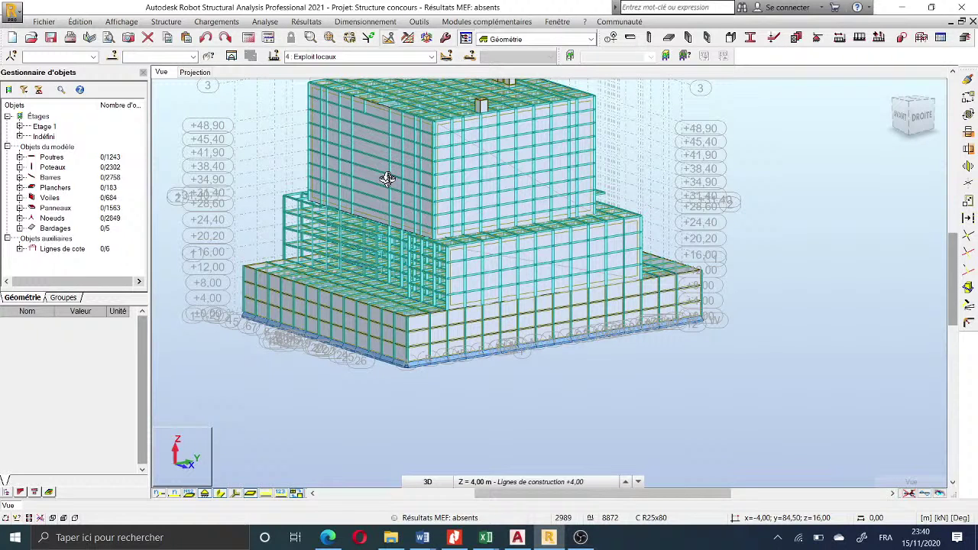
pyautogui.moveTo(387, 178); pyautogui.dragTo(480, 300)
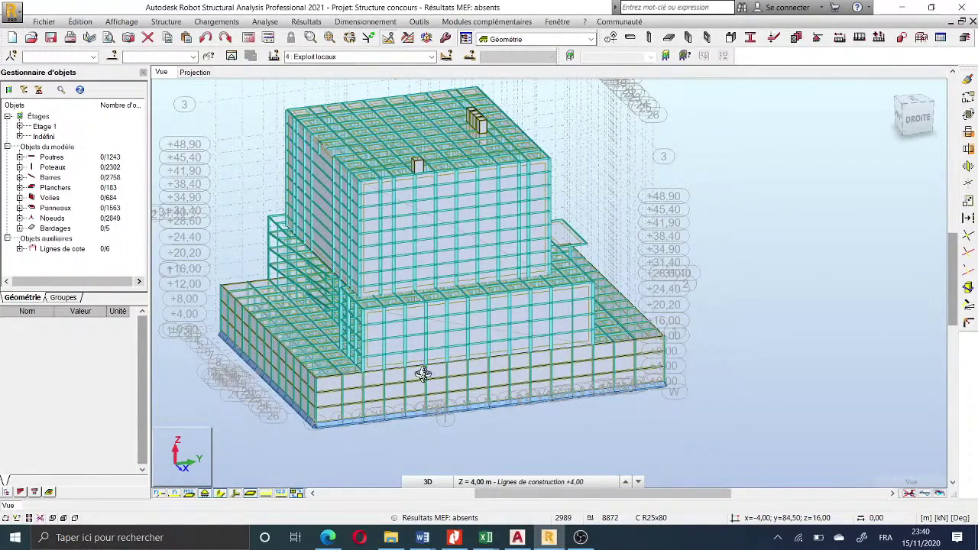
pyautogui.moveTo(421, 373); pyautogui.dragTo(410, 212)
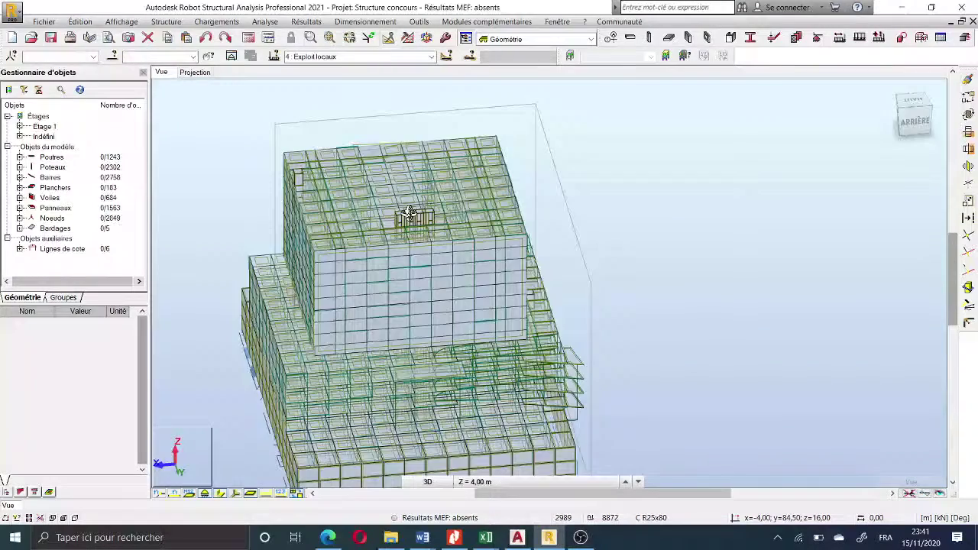
pyautogui.scroll(5, 585, 272)
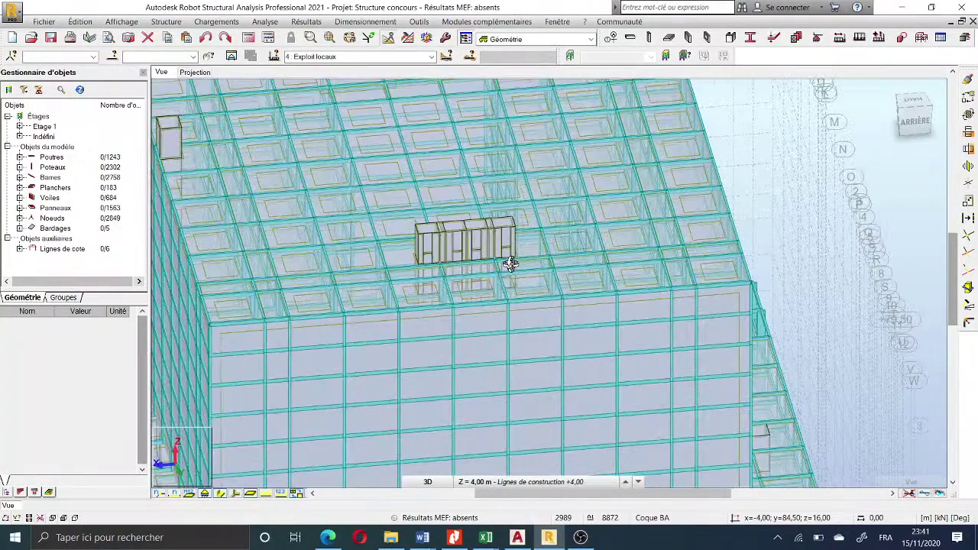
pyautogui.scroll(-8, 519, 252)
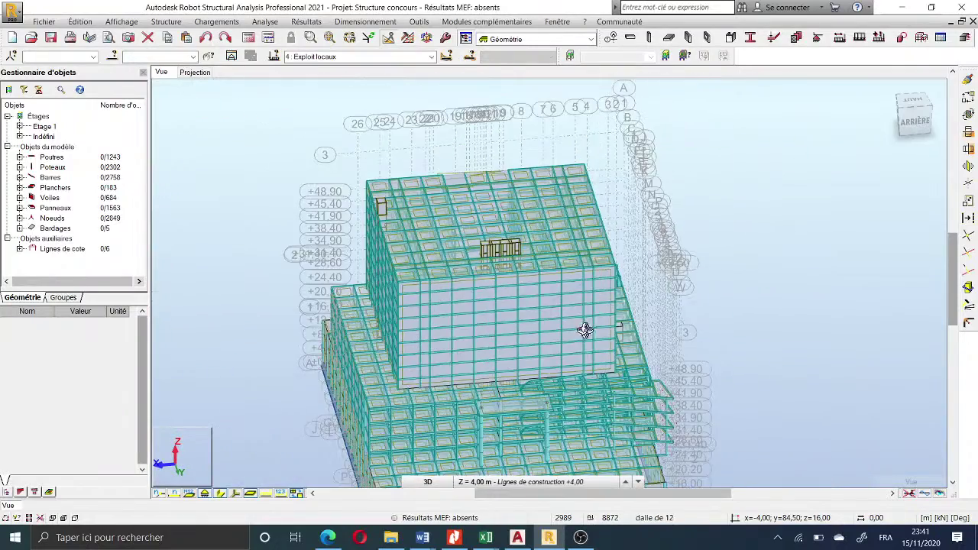
pyautogui.scroll(-2, 649, 311)
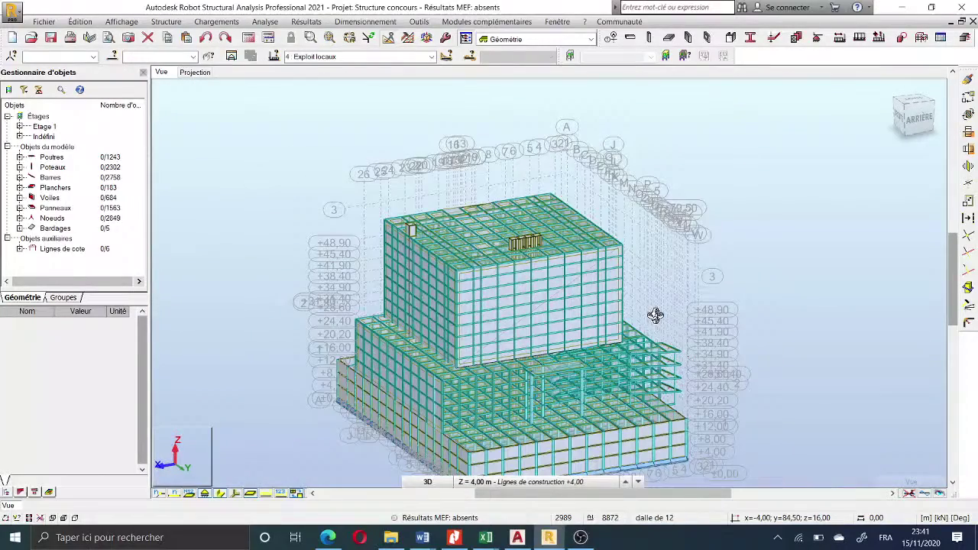
pyautogui.moveTo(655, 315); pyautogui.dragTo(589, 402, button='middle')
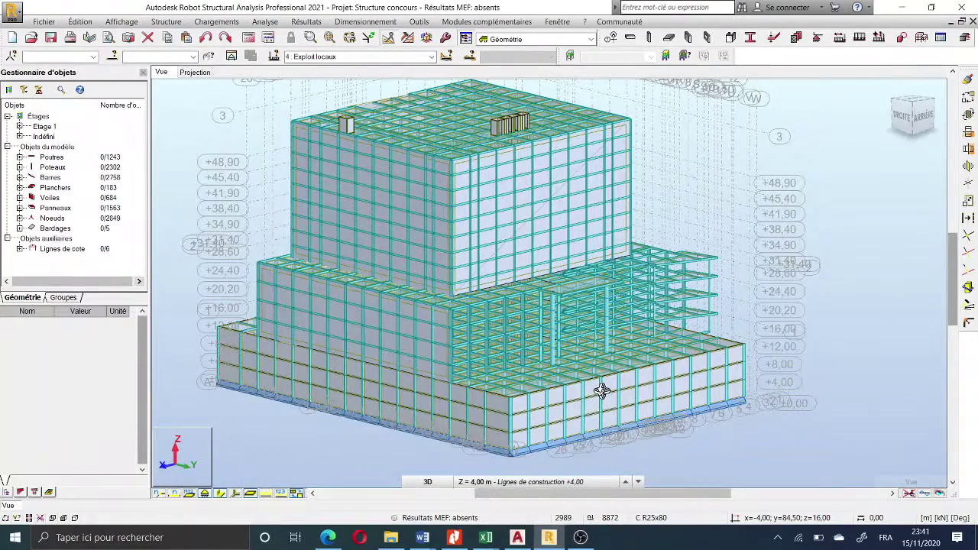
pyautogui.scroll(-4, 600, 389)
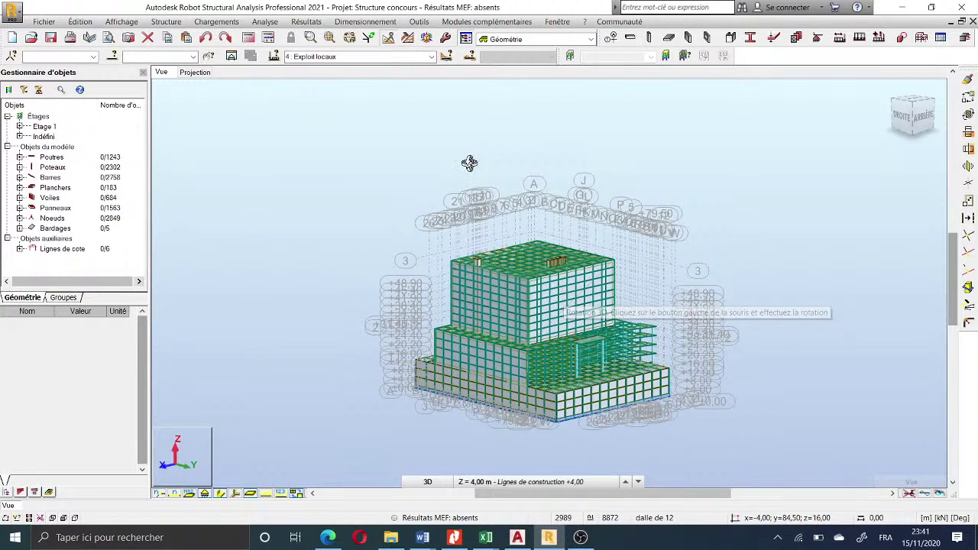
# - Open the load case definitions and delete the existing case "Exploit locaux"
pyautogui.click(867, 44)
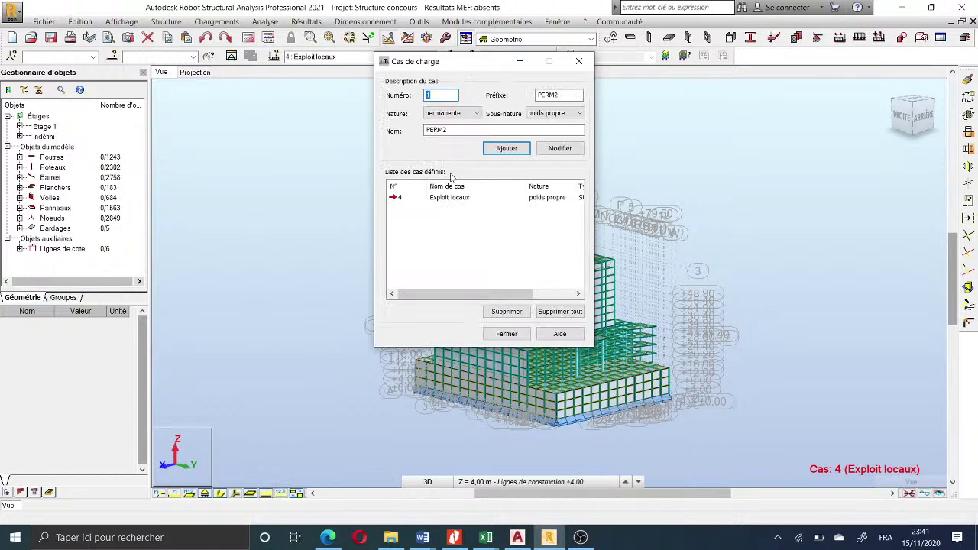
pyautogui.click(451, 198)
pyautogui.click(547, 152)
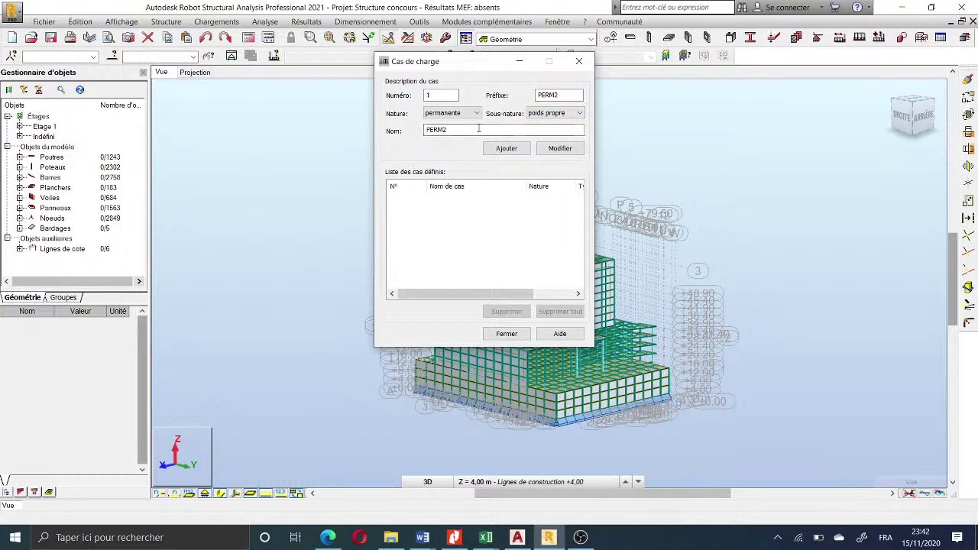
# - Add load case 1 named "poids propre" with nature permanente and sub-nature poids propre
pyautogui.moveTo(484, 131); pyautogui.dragTo(349, 131)
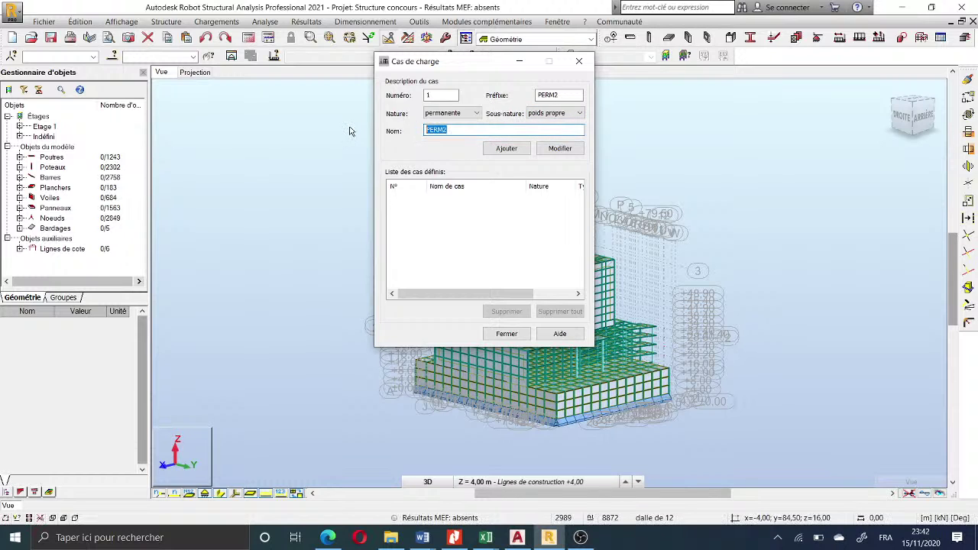
pyautogui.write('poids propre')
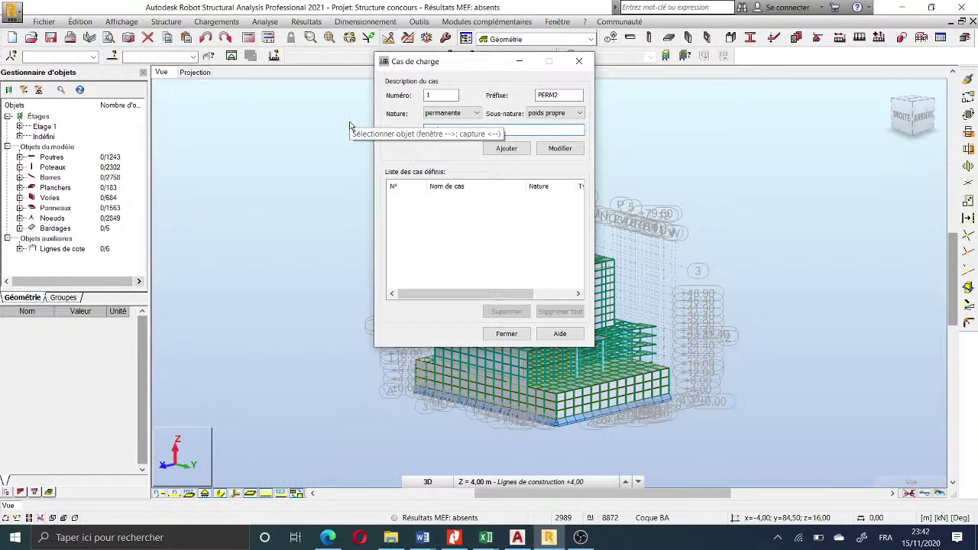
pyautogui.click(505, 149)
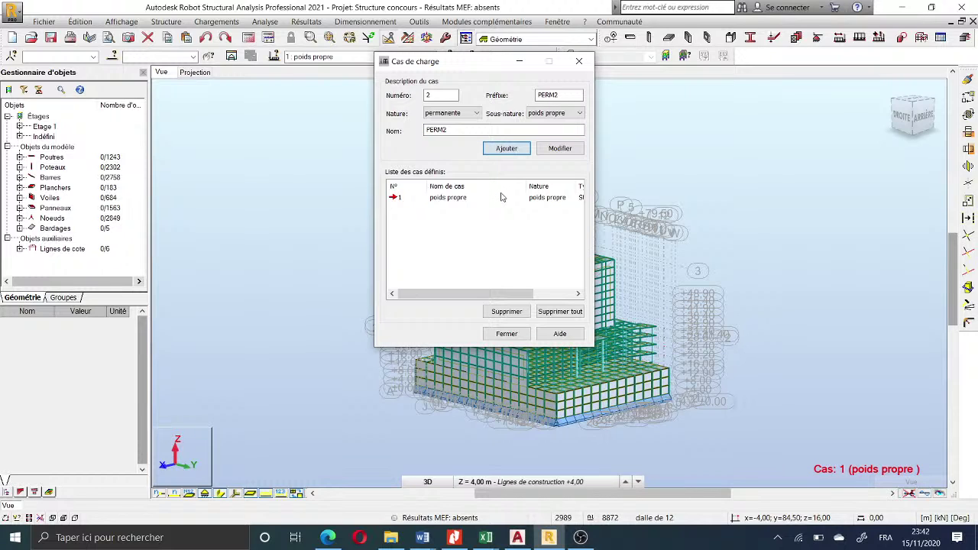
# - Add load case 2 named "poids des murs" with nature permanente and a blank sub-nature
pyautogui.moveTo(458, 130); pyautogui.dragTo(380, 131)
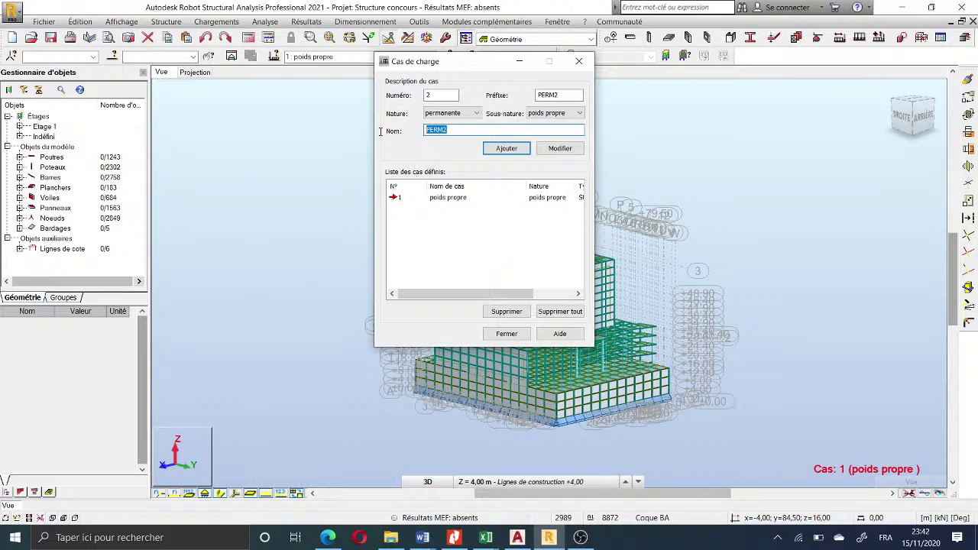
pyautogui.write('poids des murs')
pyautogui.click(565, 113)
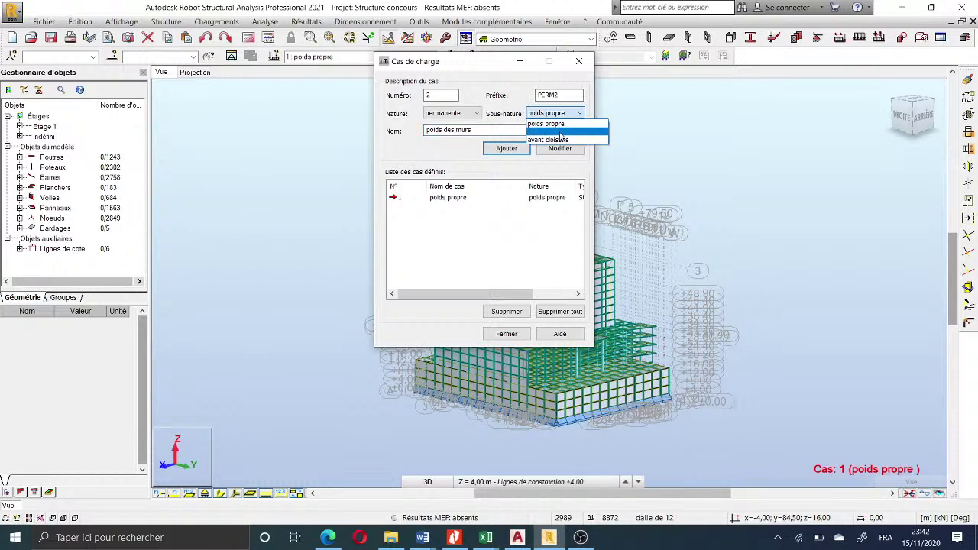
pyautogui.click(520, 145)
pyautogui.click(515, 149)
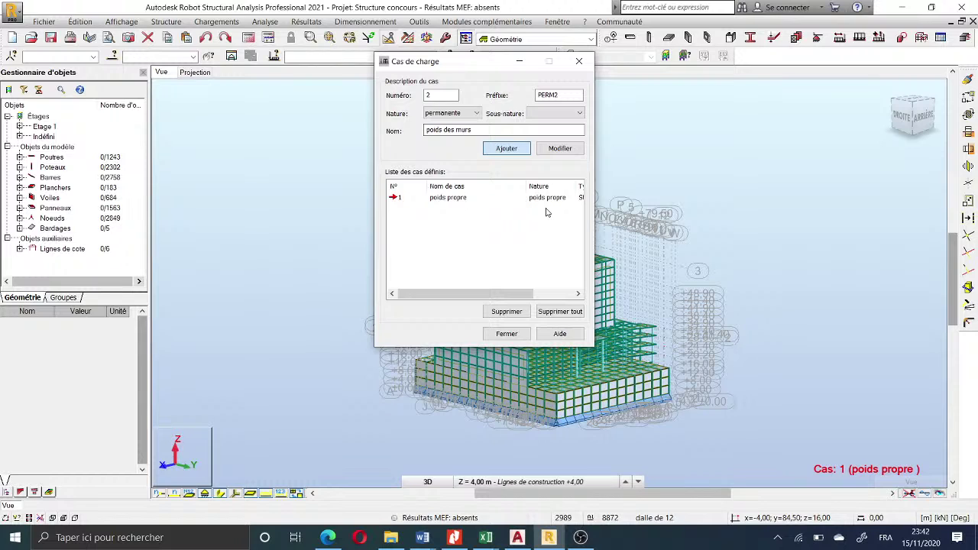
pyautogui.press('Return')
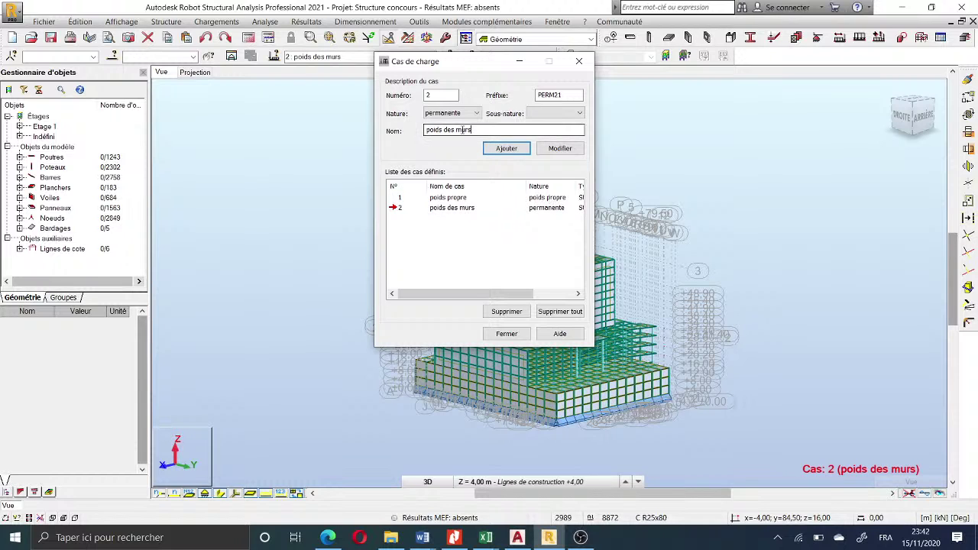
# - Add a permanent load case named "poids de revetement" with a blank sub-nature
pyautogui.moveTo(471, 130)
pyautogui.mouseDown()
pyautogui.moveTo(443, 130)
pyautogui.moveTo(452, 131)
pyautogui.mouseUp()
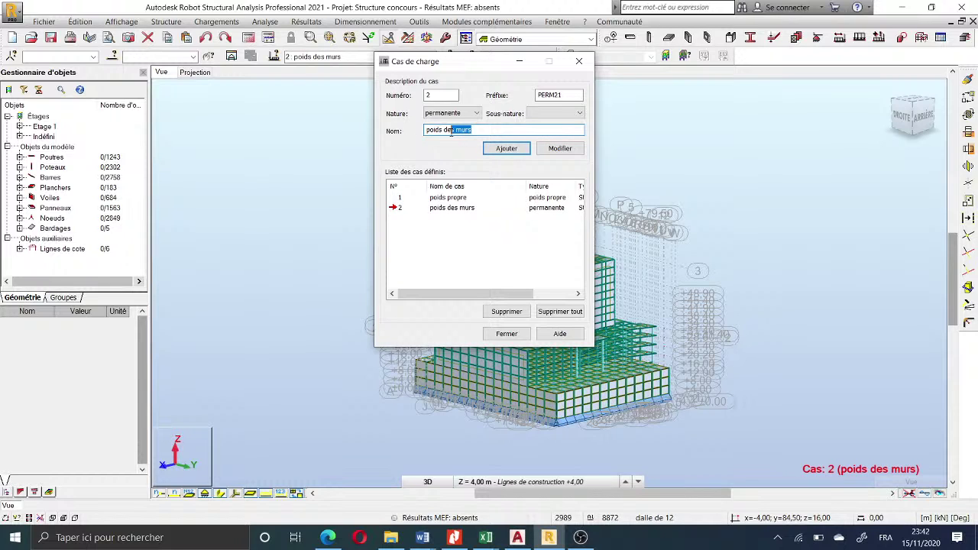
pyautogui.write('revêtement')
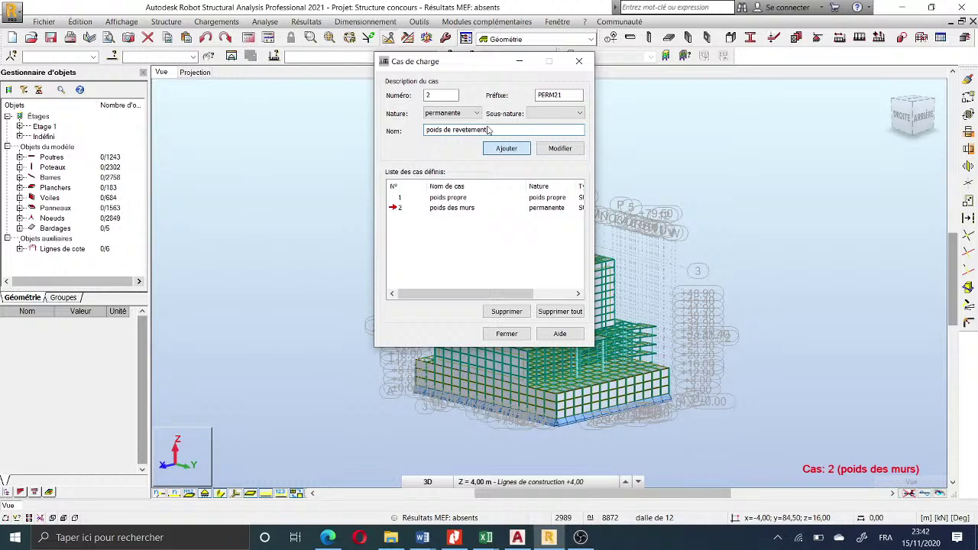
pyautogui.press('Return')
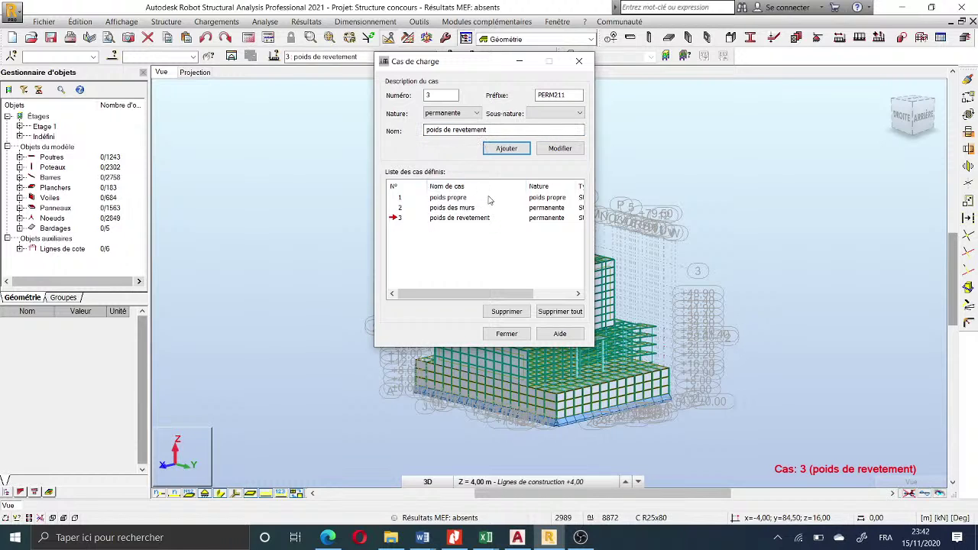
# - Add a load case named "Exploitation locaux" with nature d'exploitation
pyautogui.click(469, 114)
pyautogui.click(467, 112)
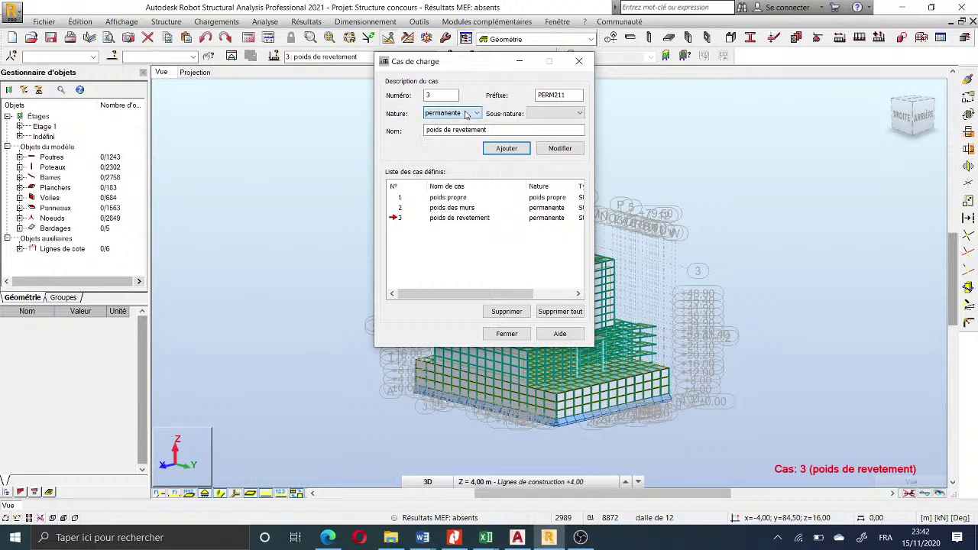
pyautogui.click(467, 112)
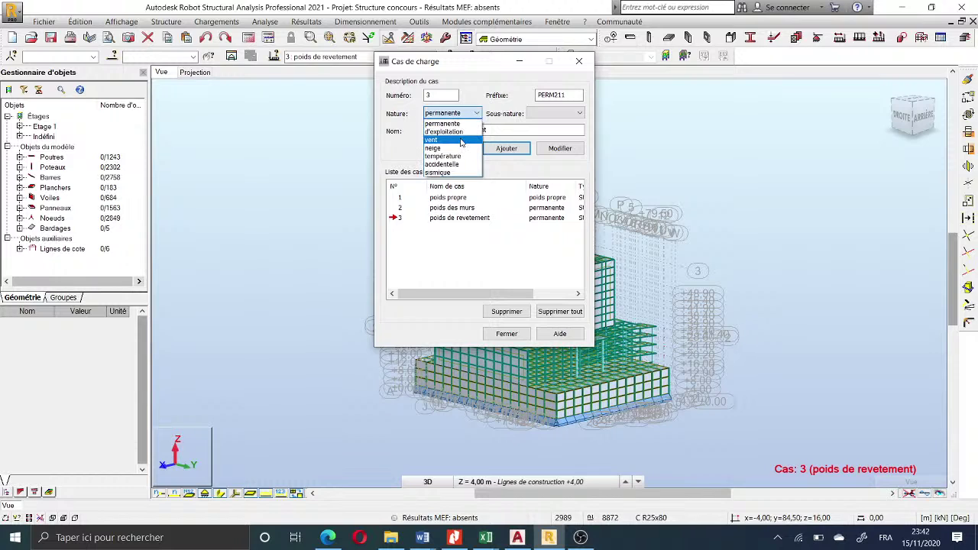
pyautogui.click(457, 131)
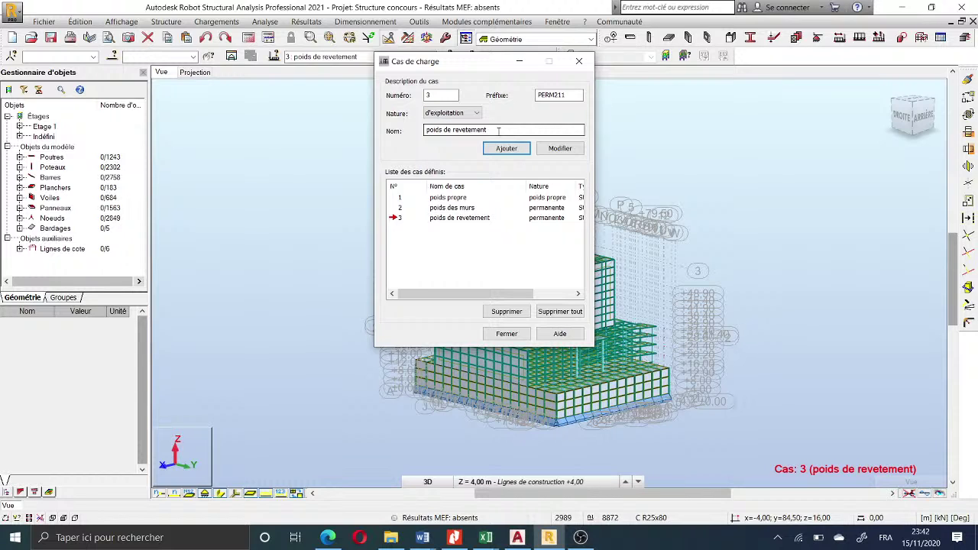
pyautogui.press('Tab')
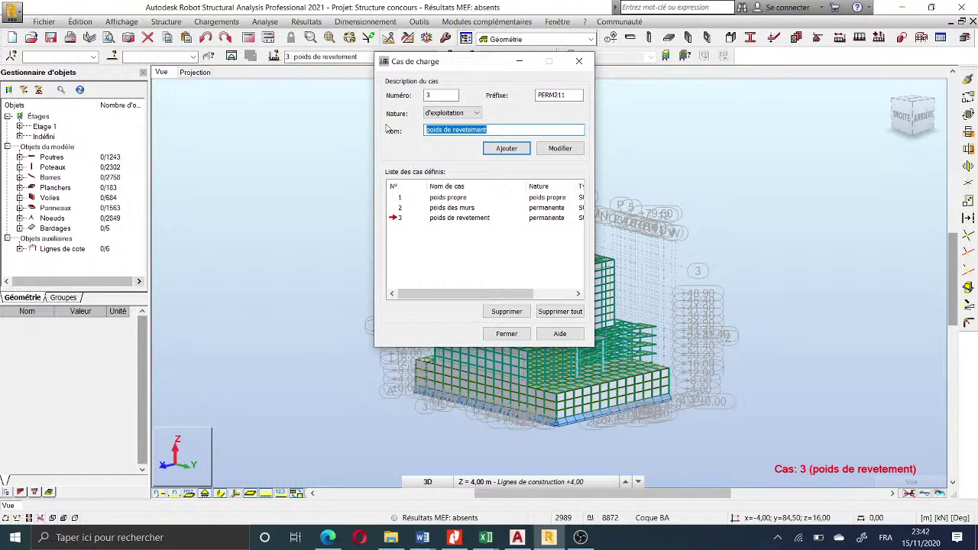
pyautogui.write('Explo')
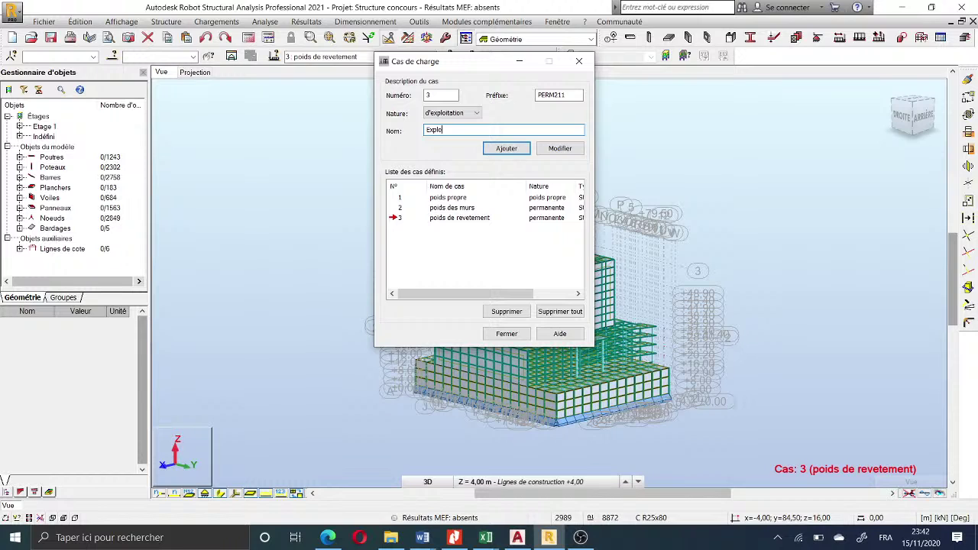
pyautogui.write('itation locaux')
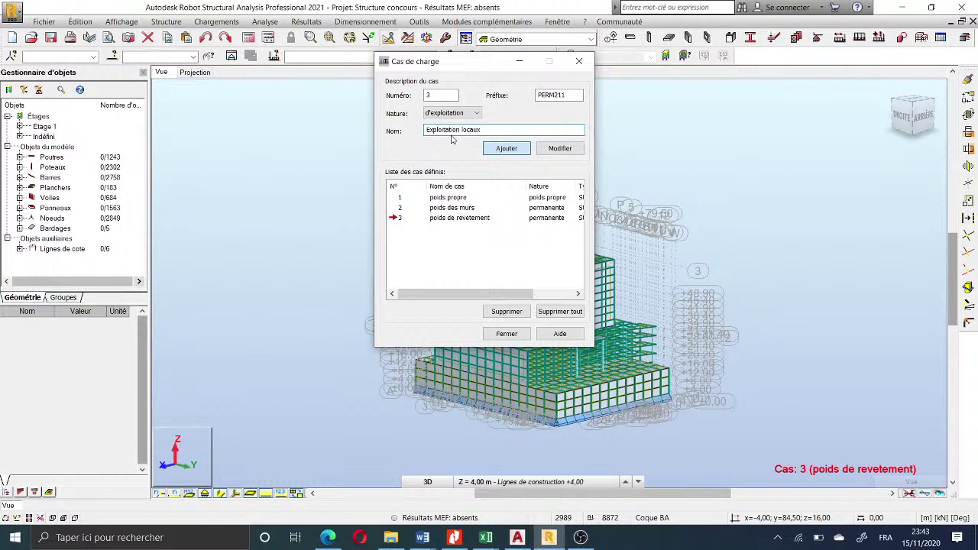
pyautogui.press('Return')
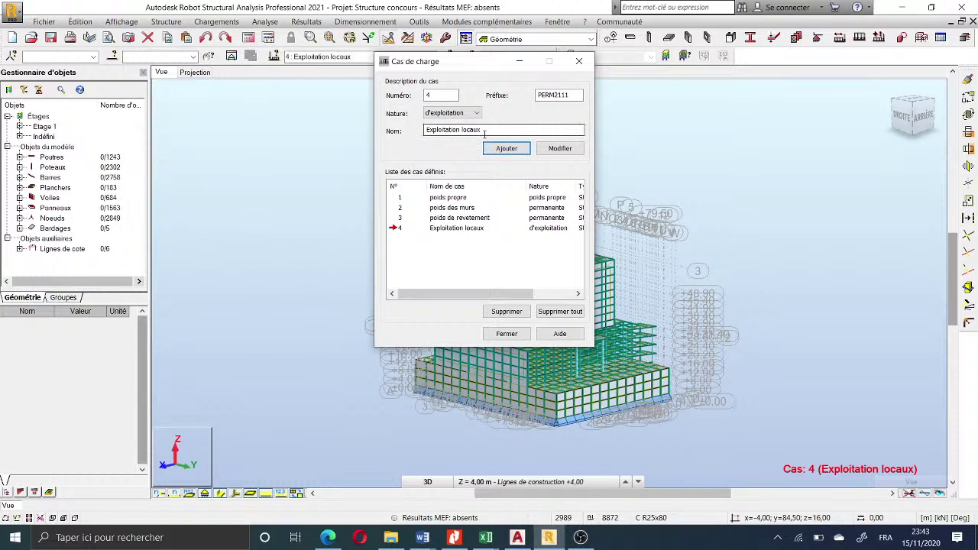
# - Add a live load case named "Exploitation Balcon" with nature d'exploitation
pyautogui.moveTo(484, 133); pyautogui.dragTo(462, 135)
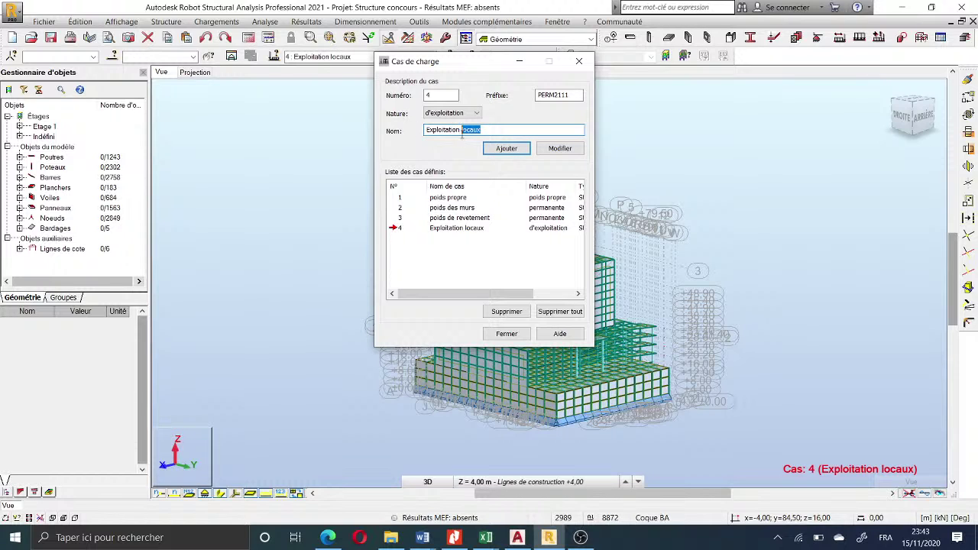
pyautogui.write('Balcon')
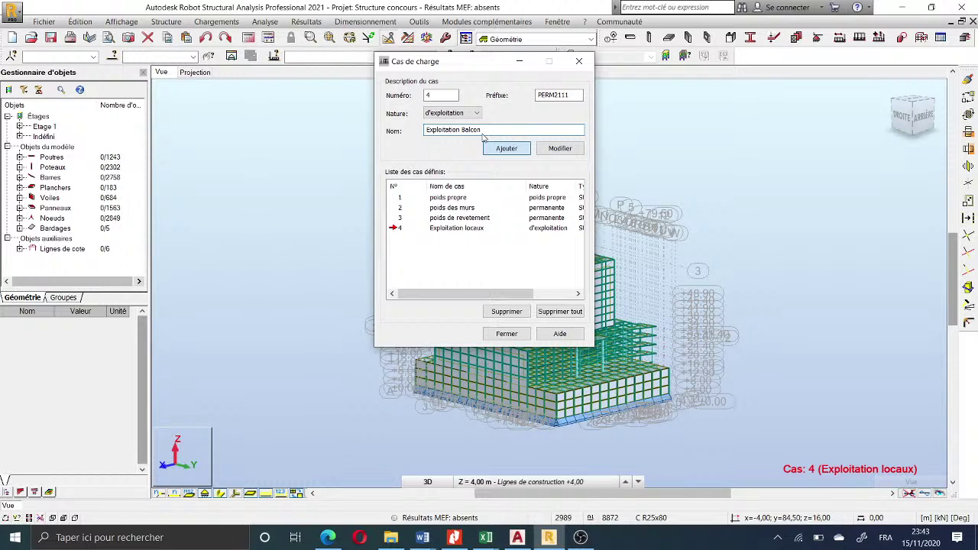
pyautogui.click(492, 146)
# - Add a live load case named "Exploitation escalier" with nature d'exploitation
pyautogui.moveTo(481, 130); pyautogui.dragTo(462, 130)
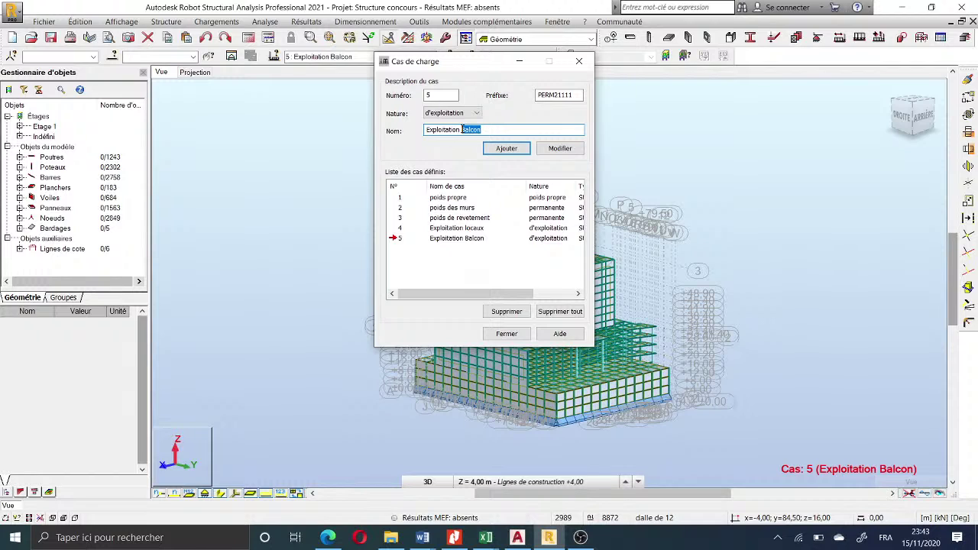
pyautogui.write('escalier')
pyautogui.click(505, 149)
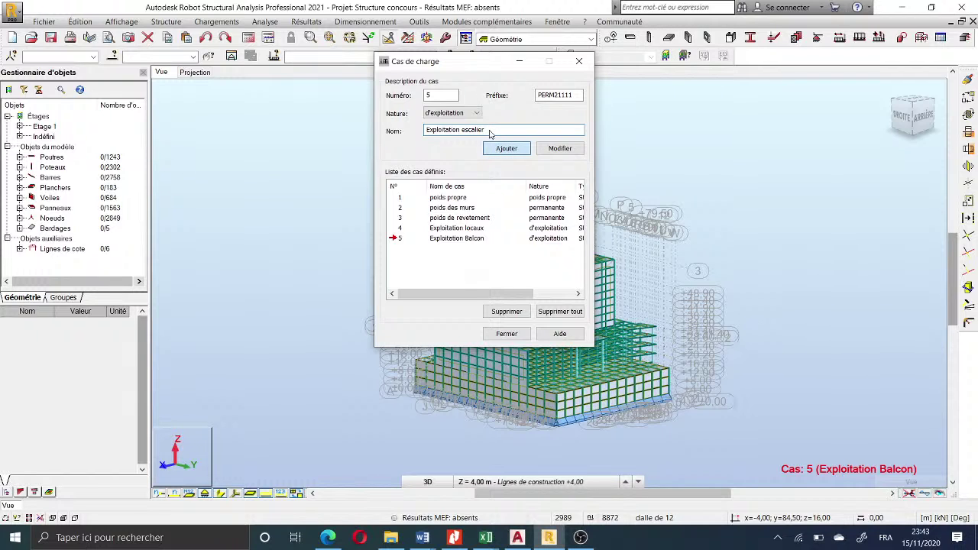
pyautogui.press('Return')
# - Add a live load case named "Exploitation terrasse accessible au public" with nature d'exploitation
pyautogui.moveTo(490, 134); pyautogui.dragTo(463, 131)
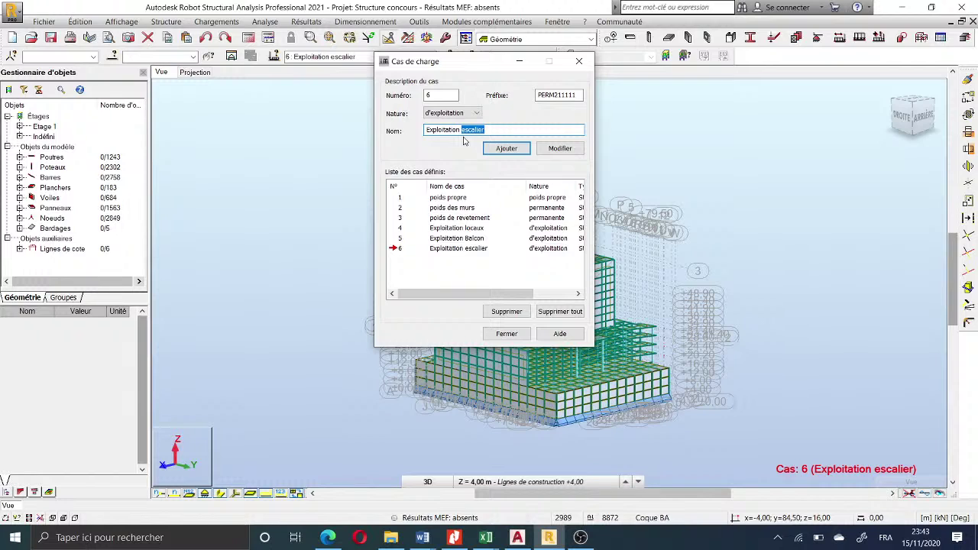
pyautogui.write('terrasse acce')
pyautogui.press('BackSpace')
pyautogui.press('BackSpace')
pyautogui.press('BackSpace')
pyautogui.write('ccessible au public')
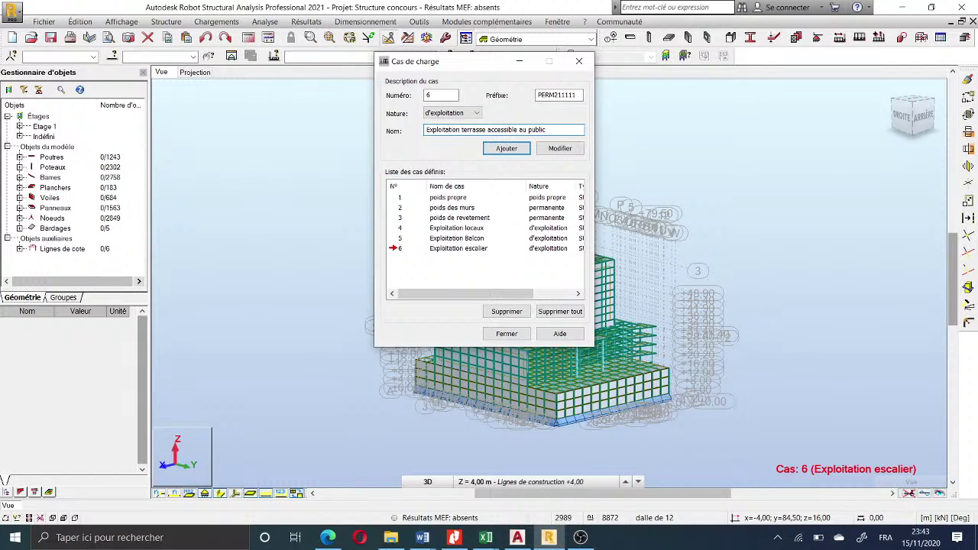
pyautogui.press('Return')
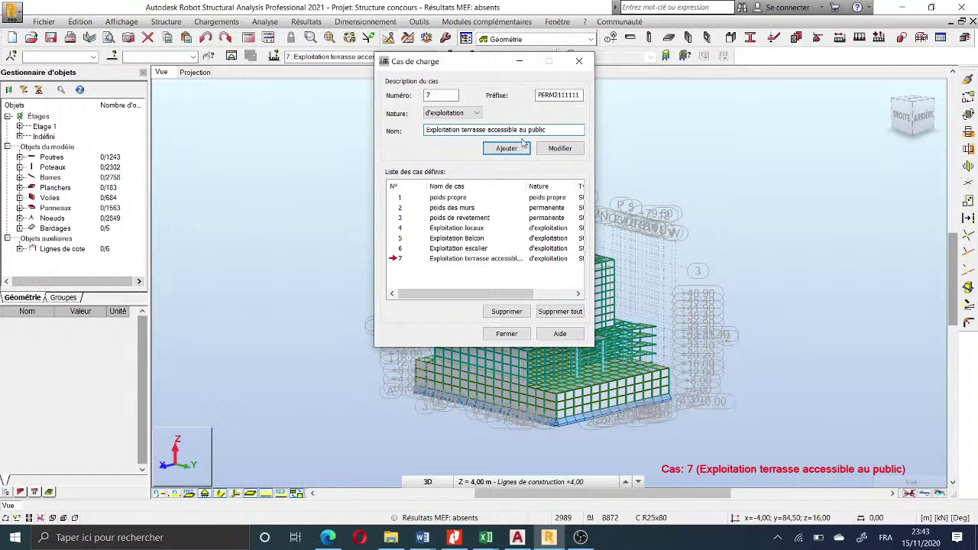
# - Add a load case named "Poussée de terre" with nature d'exploitation and close the load case definitions
pyautogui.moveTo(546, 130); pyautogui.dragTo(462, 130)
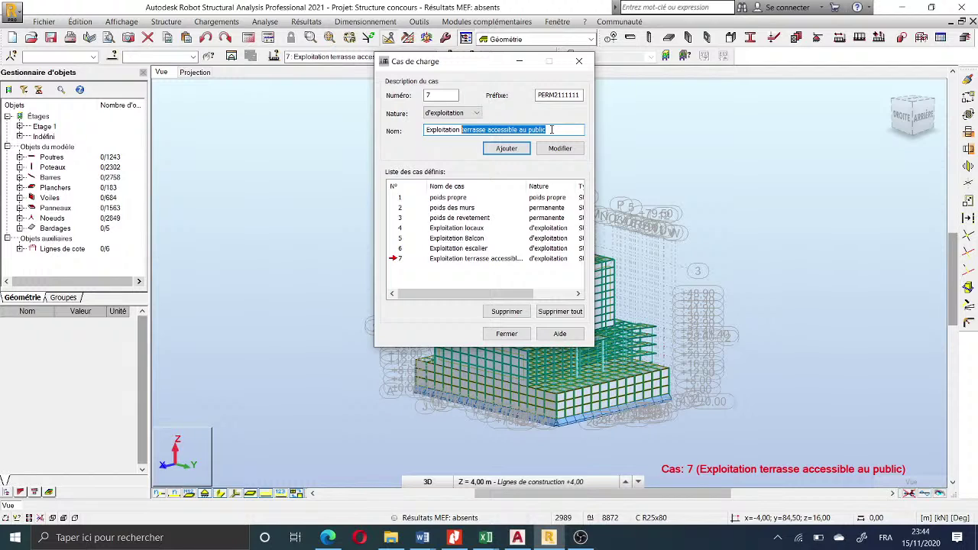
pyautogui.press('Delete')
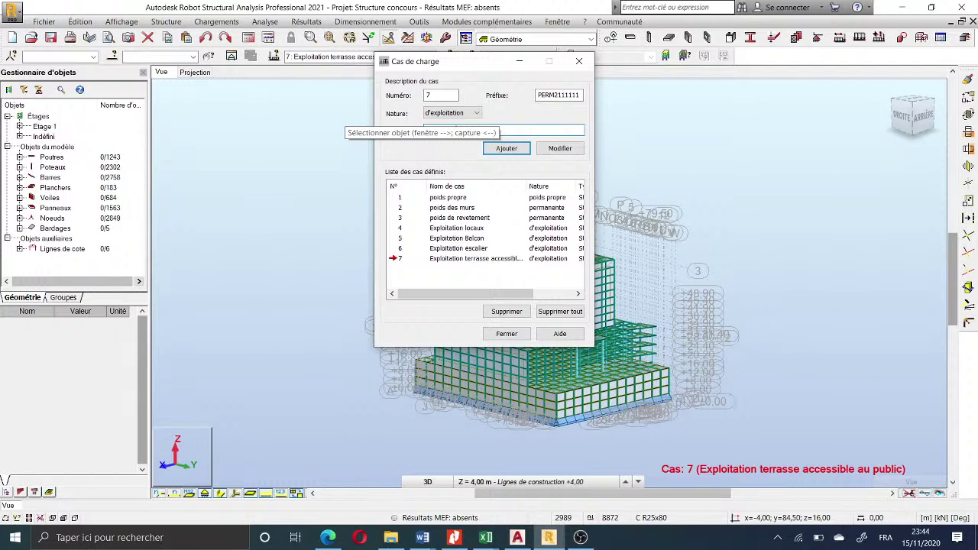
pyautogui.write('Poussée de terre')
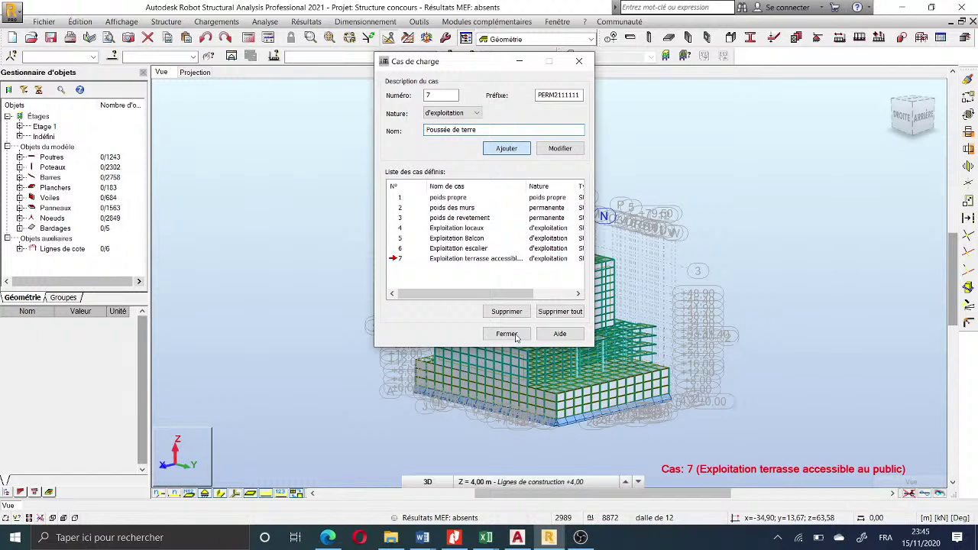
pyautogui.press('Return')
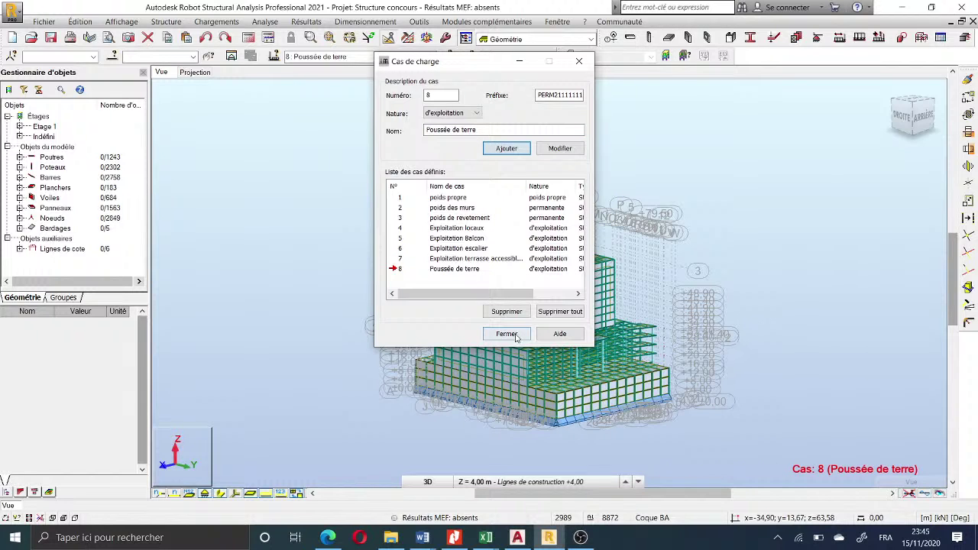
pyautogui.click(506, 334)
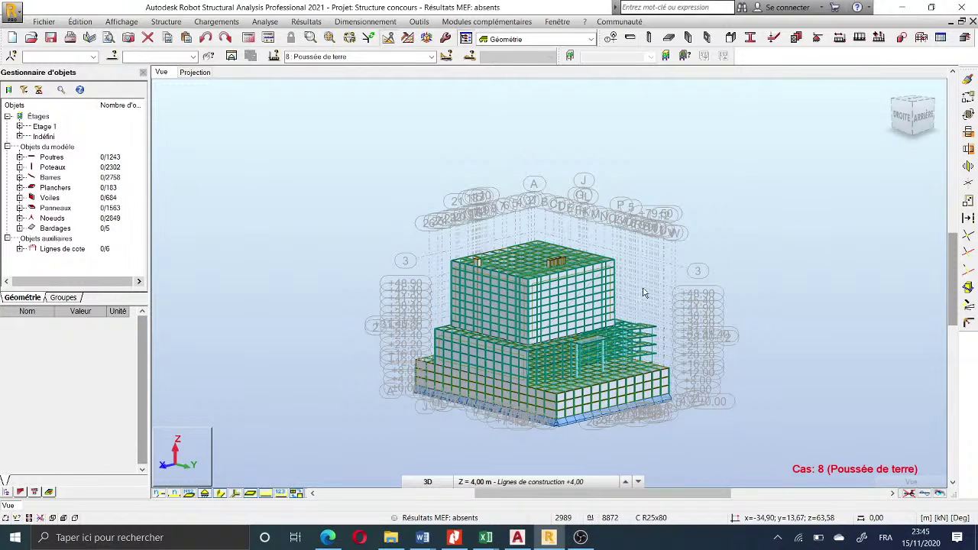
pyautogui.click(333, 539)
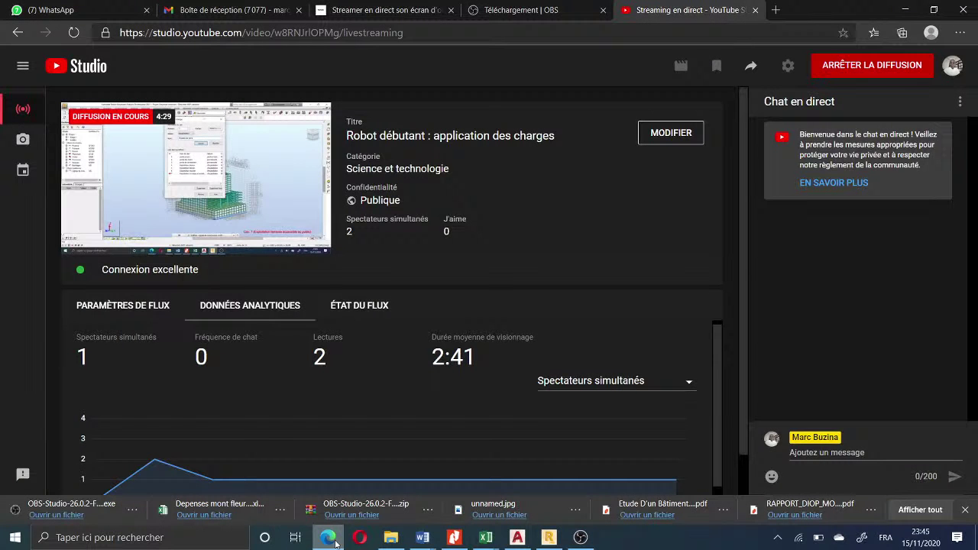
pyautogui.click(336, 539)
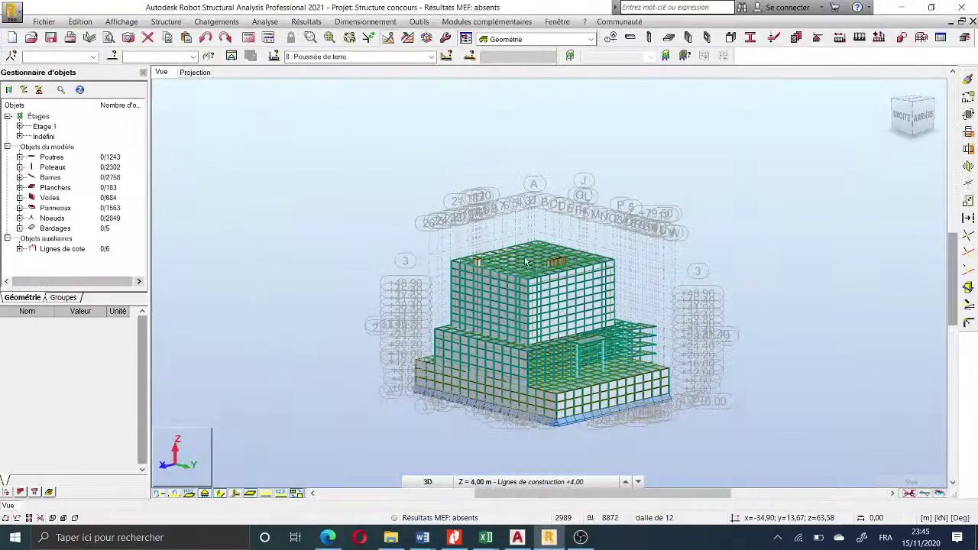
pyautogui.scroll(5, 598, 392)
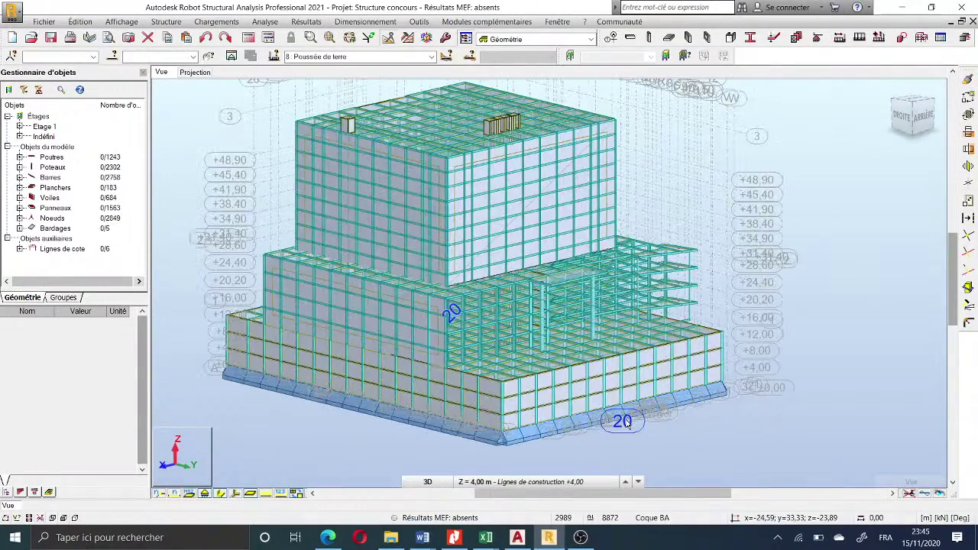
pyautogui.scroll(-3, 629, 412)
pyautogui.scroll(-2, 588, 382)
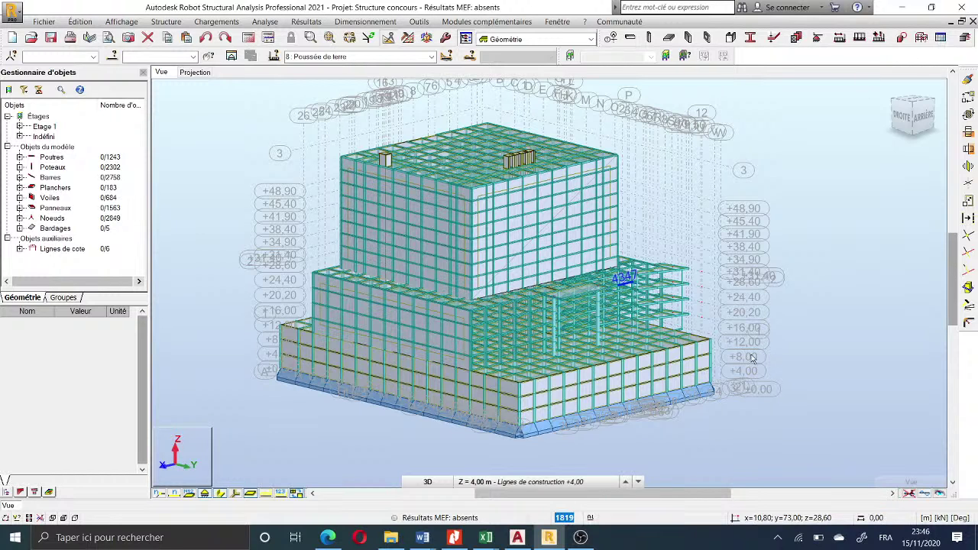
pyautogui.scroll(2, 704, 382)
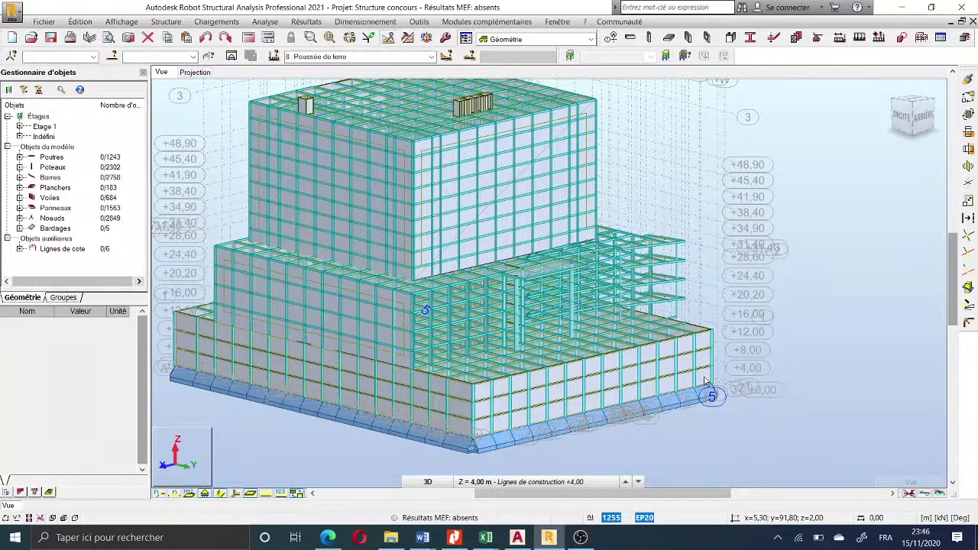
pyautogui.scroll(2, 705, 384)
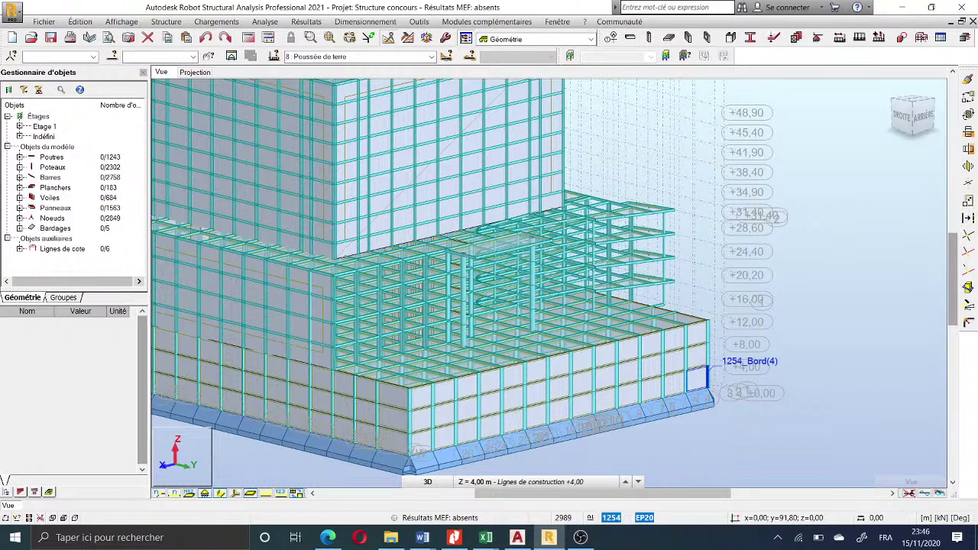
# - Find and open Paint with a blank canvas for a hand calculation
pyautogui.click(200, 536)
pyautogui.write('pa')
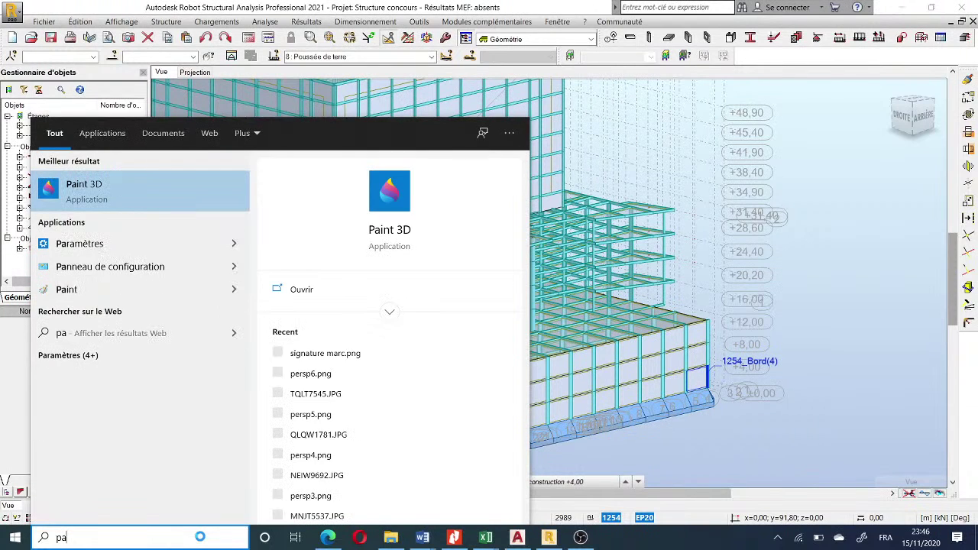
pyautogui.write('int')
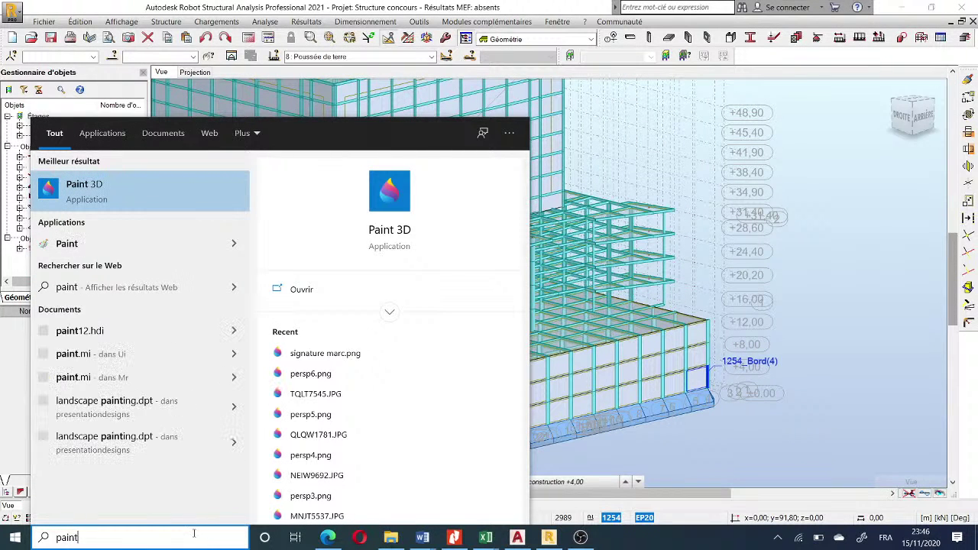
pyautogui.click(150, 246)
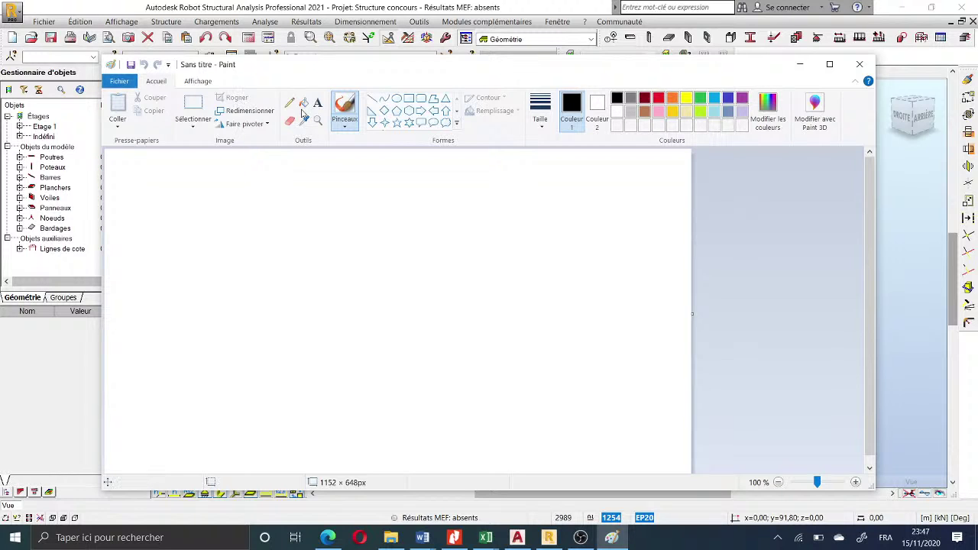
# - Handwrite the earth pressure force F = 53 kN in the upper part of the canvas and circle it
pyautogui.moveTo(189, 203)
pyautogui.mouseDown()
pyautogui.moveTo(193, 249)
pyautogui.moveTo(234, 202)
pyautogui.mouseUp()
pyautogui.moveTo(187, 221)
pyautogui.mouseDown()
pyautogui.moveTo(237, 222)
pyautogui.moveTo(210, 280)
pyautogui.mouseUp()
pyautogui.moveTo(220, 242); pyautogui.dragTo(196, 258)
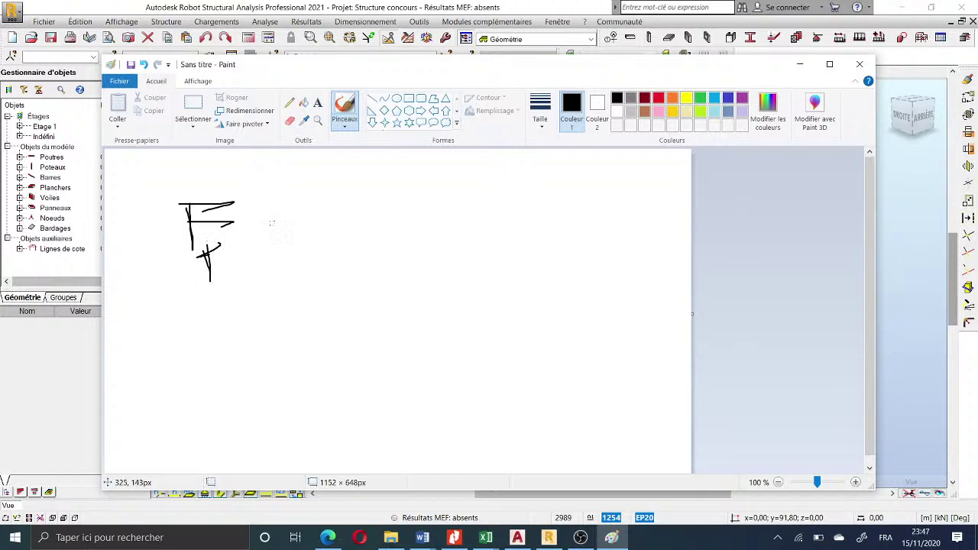
pyautogui.moveTo(258, 221); pyautogui.dragTo(281, 229)
pyautogui.moveTo(295, 196); pyautogui.dragTo(295, 243)
pyautogui.moveTo(316, 217)
pyautogui.mouseDown()
pyautogui.moveTo(312, 242)
pyautogui.moveTo(333, 226)
pyautogui.mouseUp()
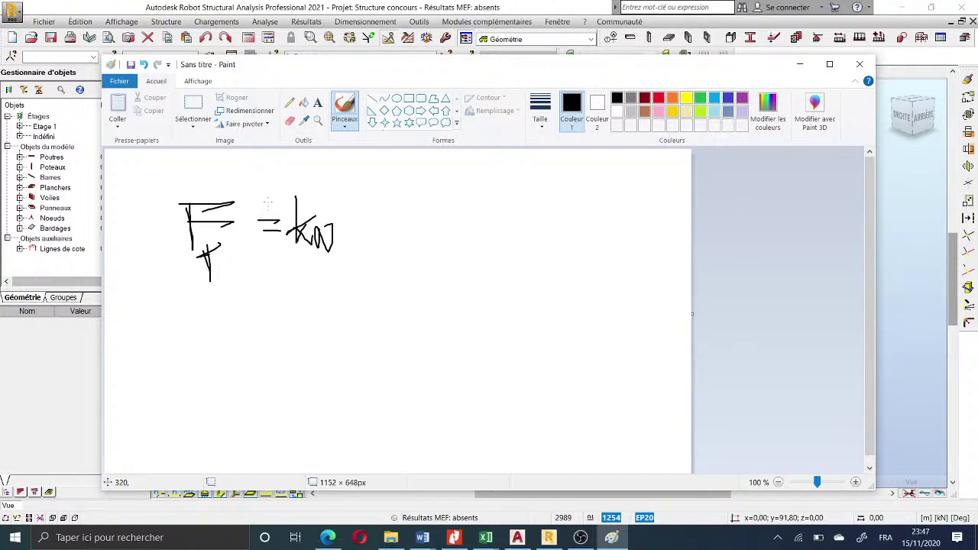
pyautogui.moveTo(273, 177)
pyautogui.mouseDown()
pyautogui.moveTo(261, 195)
pyautogui.moveTo(280, 197)
pyautogui.mouseUp()
pyautogui.moveTo(378, 180)
pyautogui.mouseDown()
pyautogui.moveTo(163, 249)
pyautogui.moveTo(360, 170)
pyautogui.mouseUp()
# - Handwrite the height h = 4 m below the circled force
pyautogui.moveTo(204, 334)
pyautogui.mouseDown()
pyautogui.moveTo(214, 371)
pyautogui.moveTo(234, 378)
pyautogui.mouseUp()
pyautogui.moveTo(237, 352)
pyautogui.mouseDown()
pyautogui.moveTo(284, 356)
pyautogui.moveTo(276, 362)
pyautogui.mouseUp()
pyautogui.moveTo(249, 375); pyautogui.dragTo(280, 375)
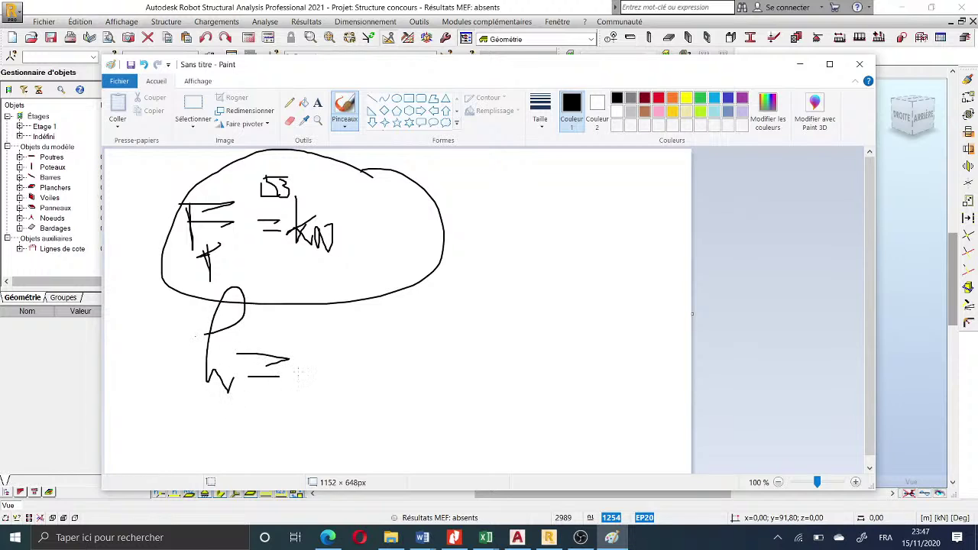
pyautogui.moveTo(304, 338)
pyautogui.mouseDown()
pyautogui.moveTo(327, 354)
pyautogui.moveTo(307, 373)
pyautogui.moveTo(330, 372)
pyautogui.mouseUp()
# - Handwrite the division of the force by the height, F = 53/4 = 13,25, beside the height value
pyautogui.moveTo(421, 334)
pyautogui.mouseDown()
pyautogui.moveTo(418, 386)
pyautogui.moveTo(397, 348)
pyautogui.mouseUp()
pyautogui.moveTo(365, 310)
pyautogui.mouseDown()
pyautogui.moveTo(437, 352)
pyautogui.moveTo(433, 425)
pyautogui.mouseUp()
pyautogui.moveTo(450, 378)
pyautogui.mouseDown()
pyautogui.moveTo(405, 378)
pyautogui.moveTo(445, 373)
pyautogui.mouseUp()
pyautogui.moveTo(449, 351); pyautogui.dragTo(475, 347)
pyautogui.moveTo(448, 357)
pyautogui.mouseDown()
pyautogui.moveTo(476, 354)
pyautogui.moveTo(518, 320)
pyautogui.moveTo(514, 337)
pyautogui.moveTo(537, 355)
pyautogui.moveTo(500, 376)
pyautogui.moveTo(521, 374)
pyautogui.mouseUp()
pyautogui.moveTo(509, 361); pyautogui.dragTo(517, 389)
pyautogui.moveTo(540, 346)
pyautogui.mouseDown()
pyautogui.moveTo(576, 372)
pyautogui.moveTo(596, 353)
pyautogui.moveTo(582, 365)
pyautogui.moveTo(601, 378)
pyautogui.mouseUp()
pyautogui.moveTo(609, 327)
pyautogui.mouseDown()
pyautogui.moveTo(612, 363)
pyautogui.moveTo(640, 371)
pyautogui.mouseUp()
pyautogui.moveTo(626, 350); pyautogui.dragTo(654, 348)
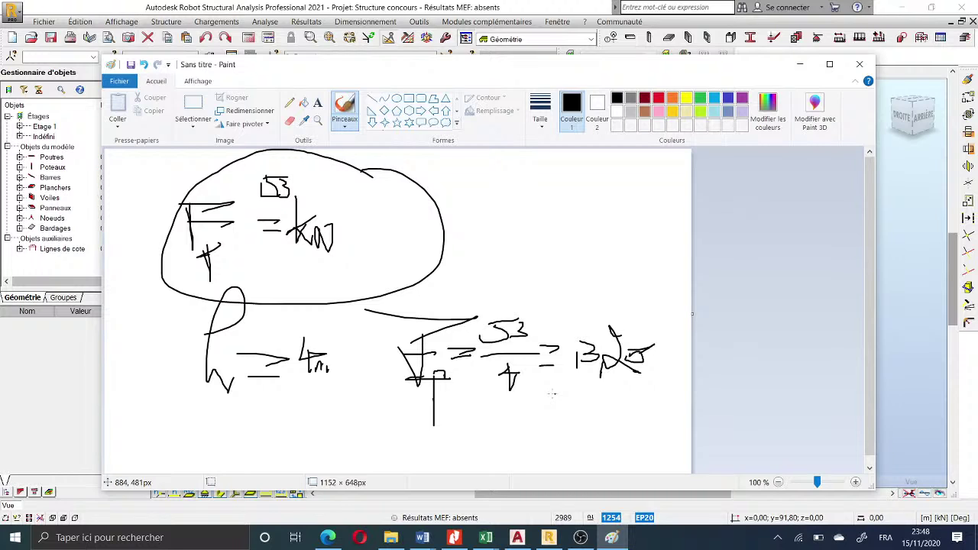
# - Handwrite the unit kN/m under 13,25, circle the result, and return to the Robot Structural Analysis model
pyautogui.moveTo(547, 380); pyautogui.dragTo(547, 397)
pyautogui.moveTo(552, 403); pyautogui.dragTo(575, 401)
pyautogui.moveTo(579, 385); pyautogui.dragTo(580, 426)
pyautogui.moveTo(585, 420); pyautogui.dragTo(621, 405)
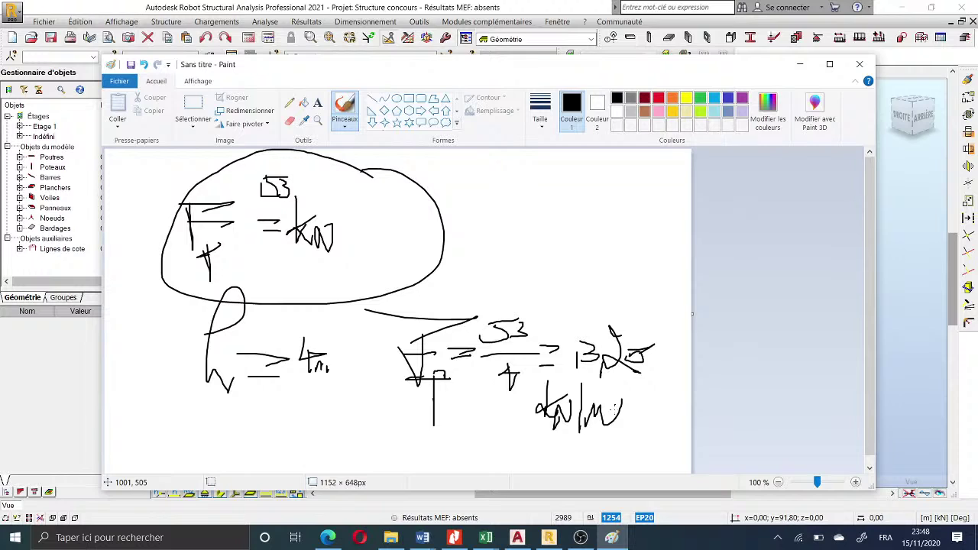
pyautogui.moveTo(663, 375); pyautogui.dragTo(672, 367)
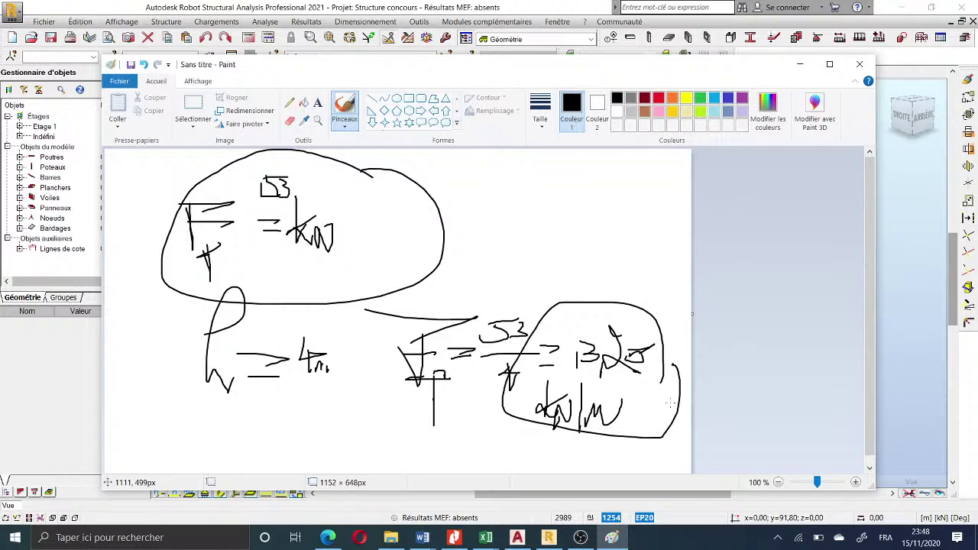
pyautogui.click(799, 63)
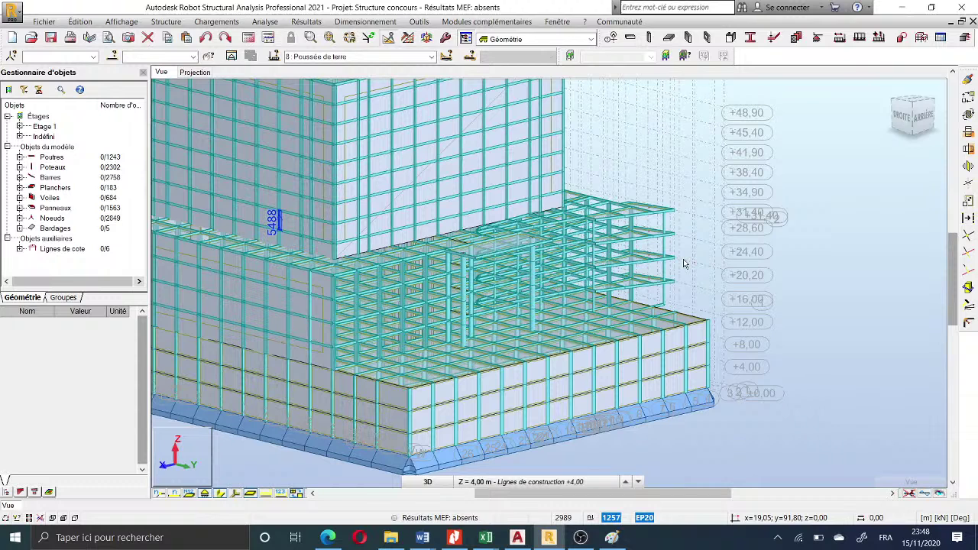
# - Select all panels of the building located between Z = 0 and Z = 12 by geometry criteria
pyautogui.scroll(-5, 683, 263)
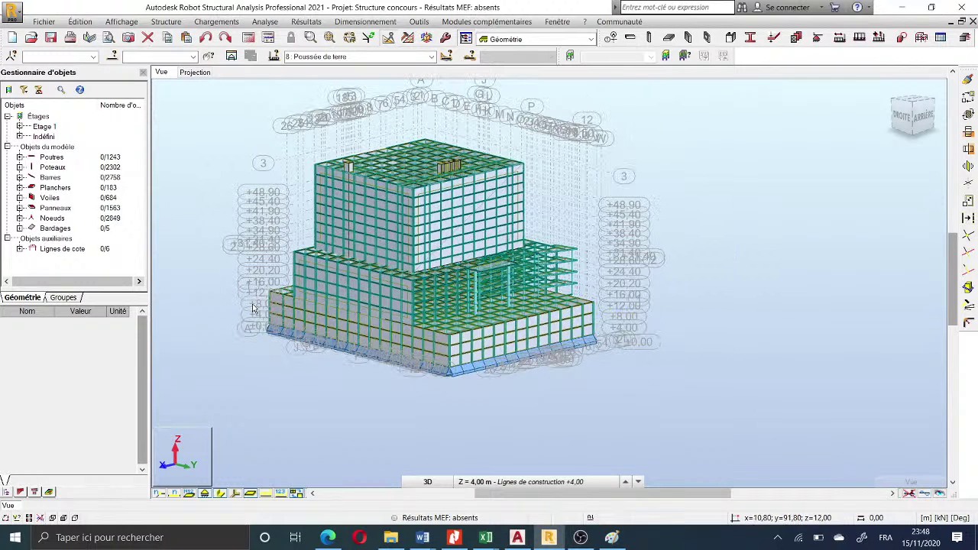
pyautogui.scroll(2, 254, 308)
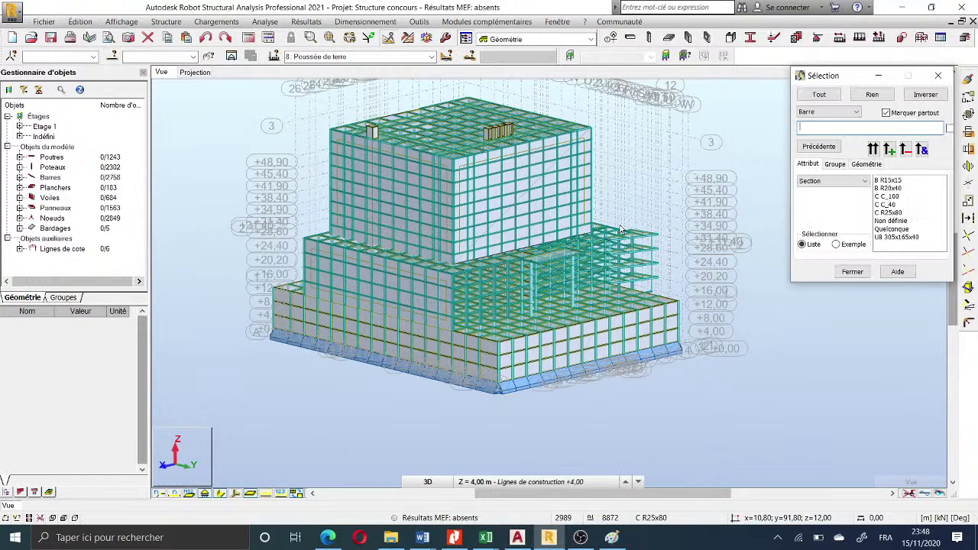
pyautogui.click(324, 336)
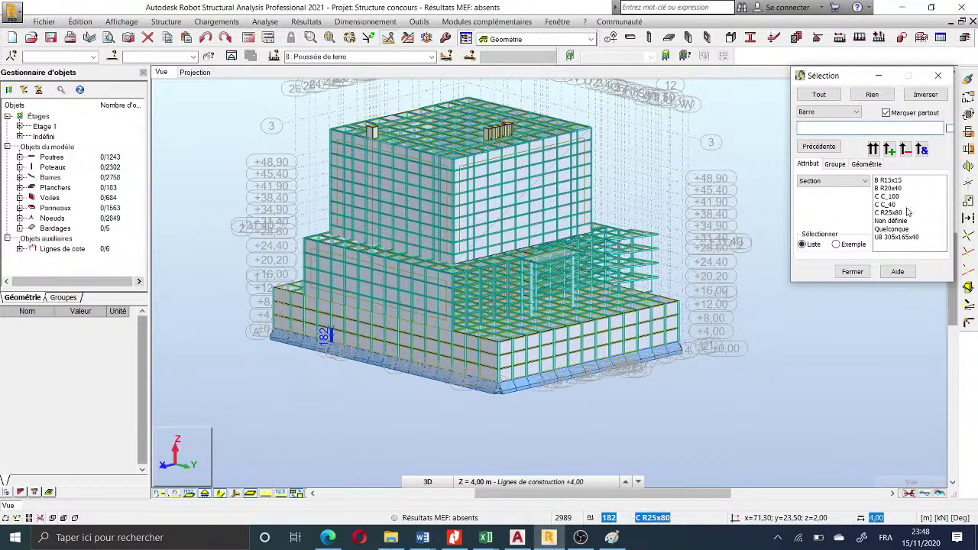
pyautogui.click(814, 112)
pyautogui.click(810, 134)
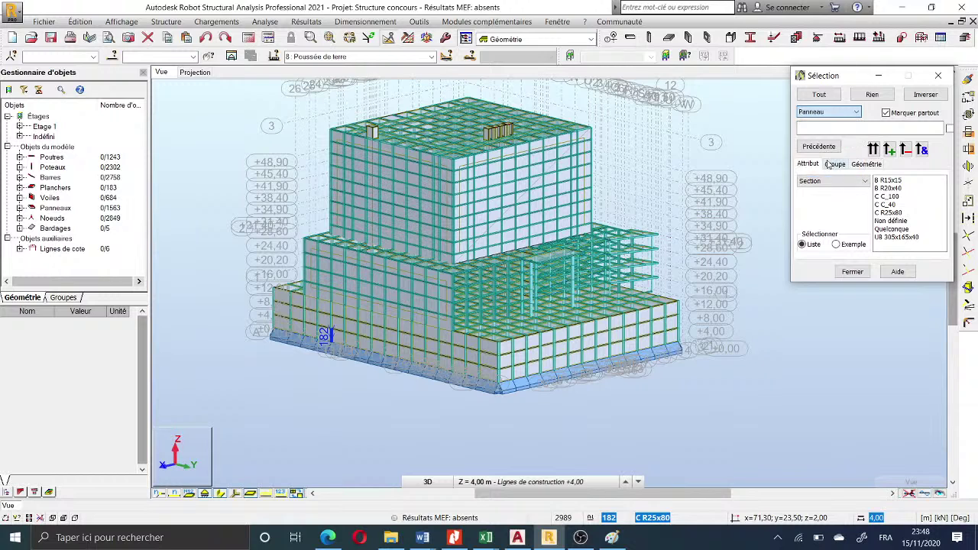
pyautogui.click(866, 163)
pyautogui.click(680, 283)
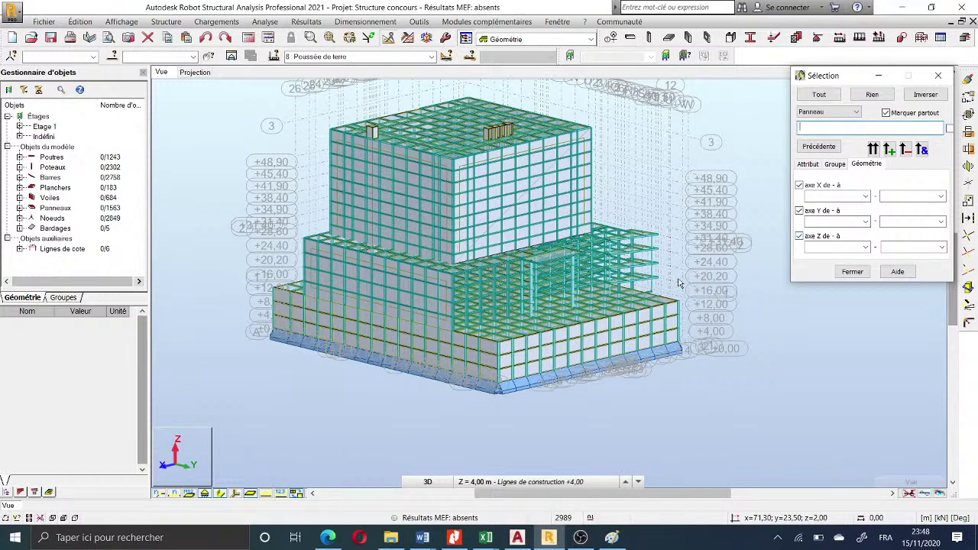
pyautogui.click(846, 246)
pyautogui.write('0')
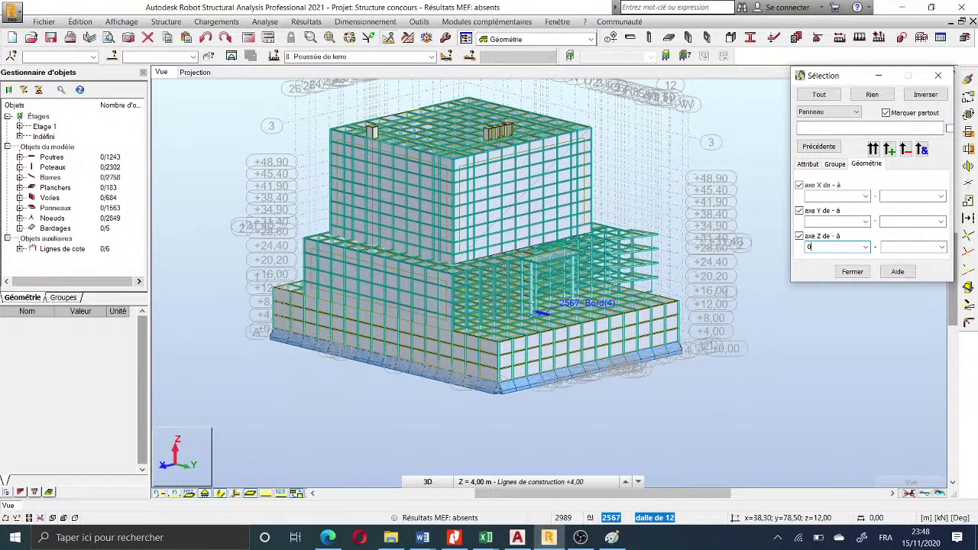
pyautogui.click(908, 249)
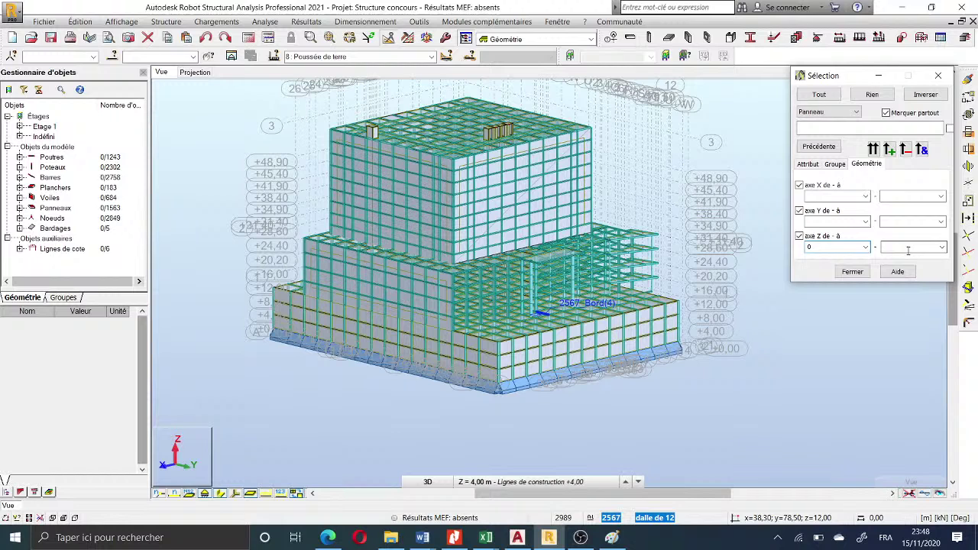
pyautogui.write('12')
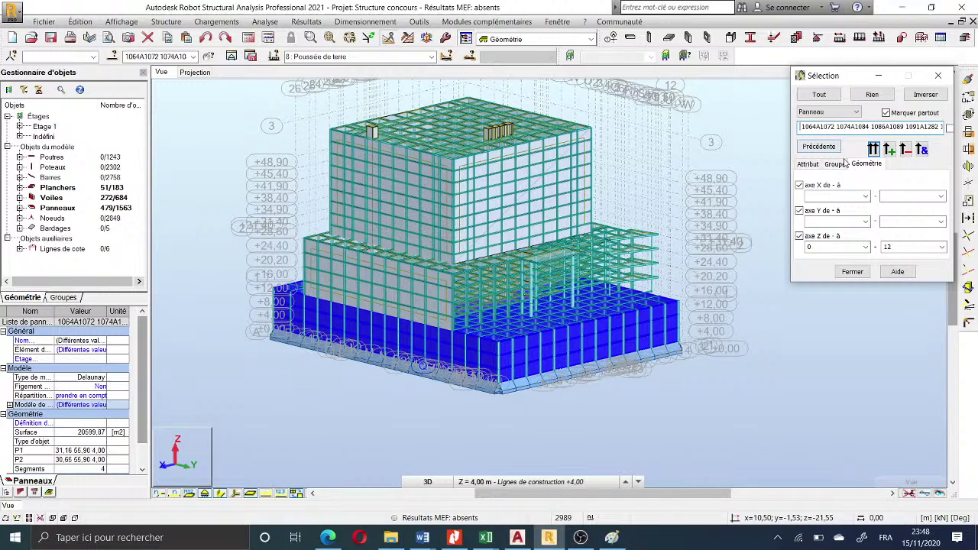
# - Isolate the selected basement panels in a separate view and clear the selection
pyautogui.click(807, 164)
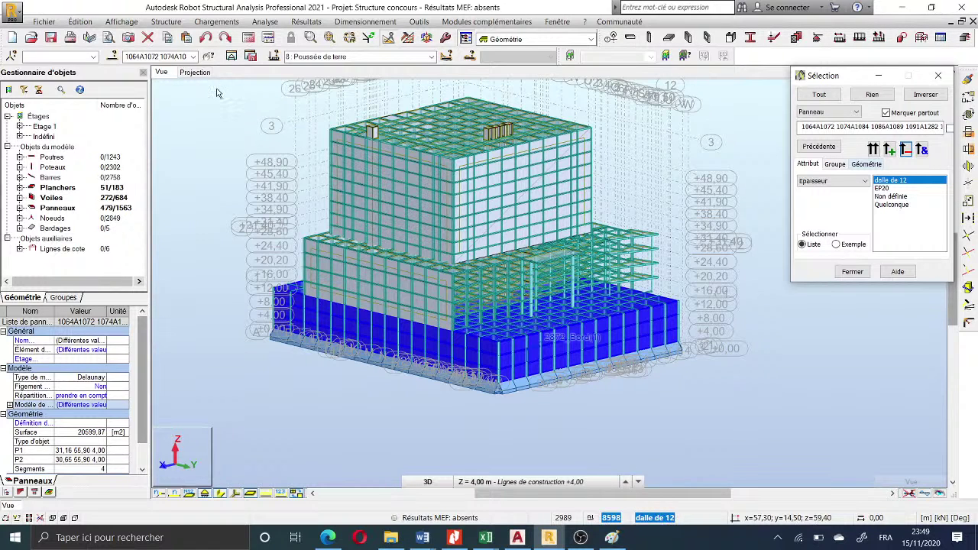
pyautogui.click(231, 57)
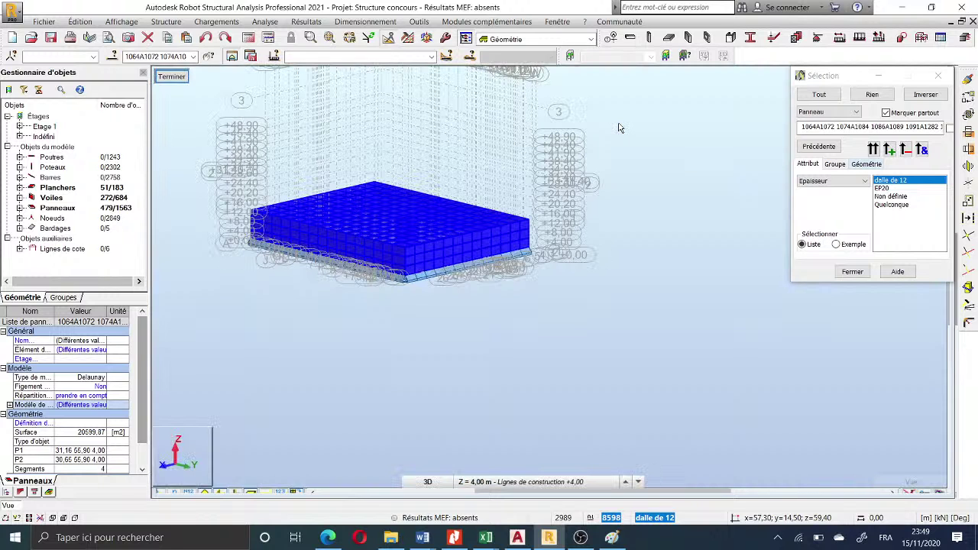
pyautogui.rightClick(626, 197)
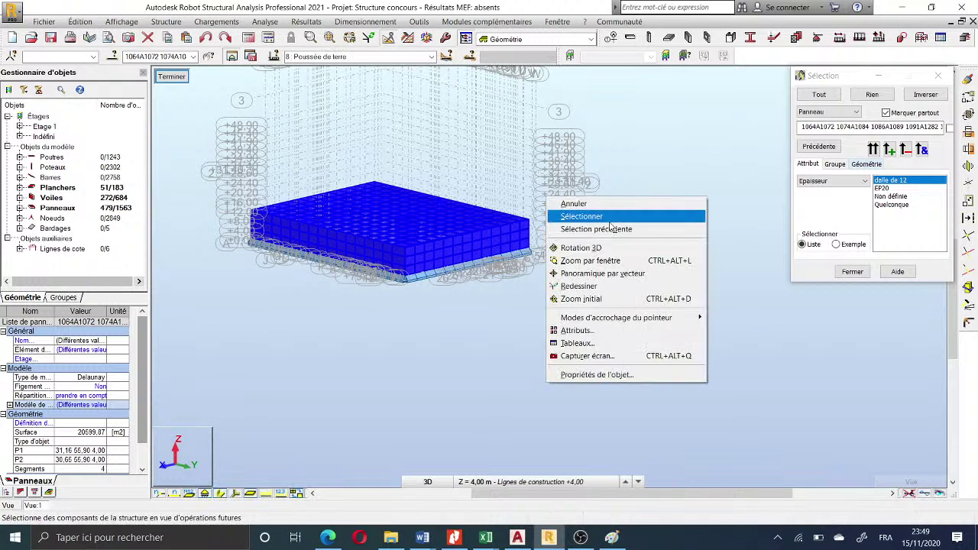
pyautogui.click(626, 216)
pyautogui.click(650, 117)
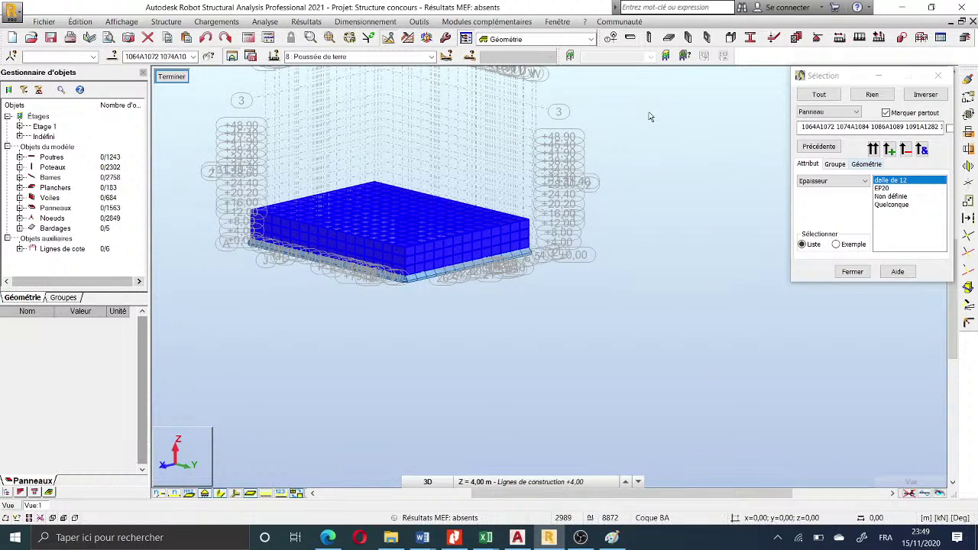
# - Examine the isolated basement slabs and perimeter walls from several sides
pyautogui.rightClick(624, 228)
pyautogui.click(584, 283)
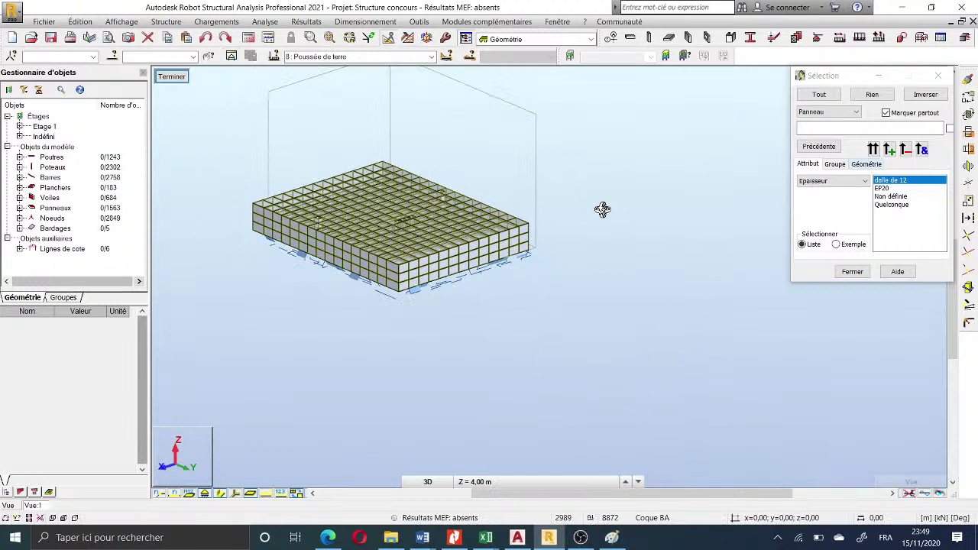
pyautogui.moveTo(602, 210); pyautogui.dragTo(669, 163)
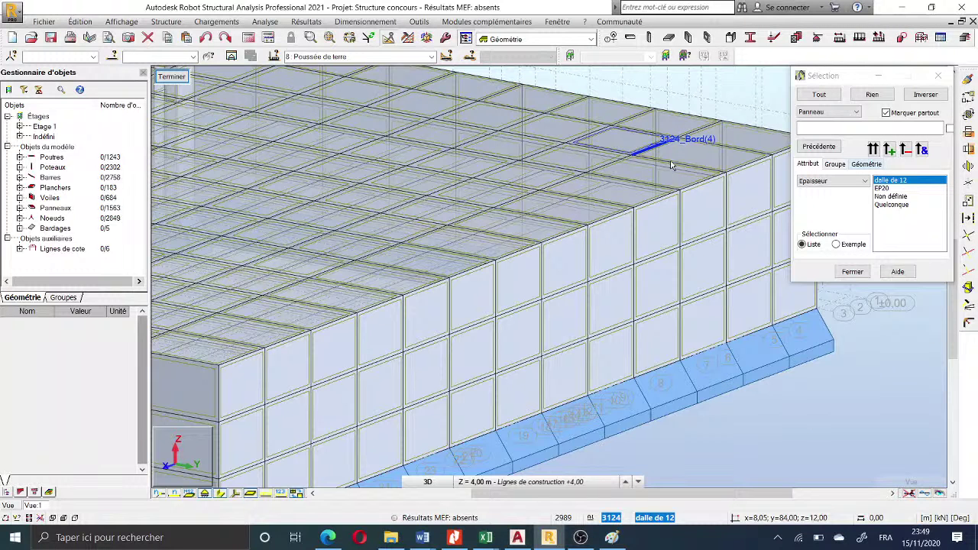
pyautogui.scroll(-5, 670, 162)
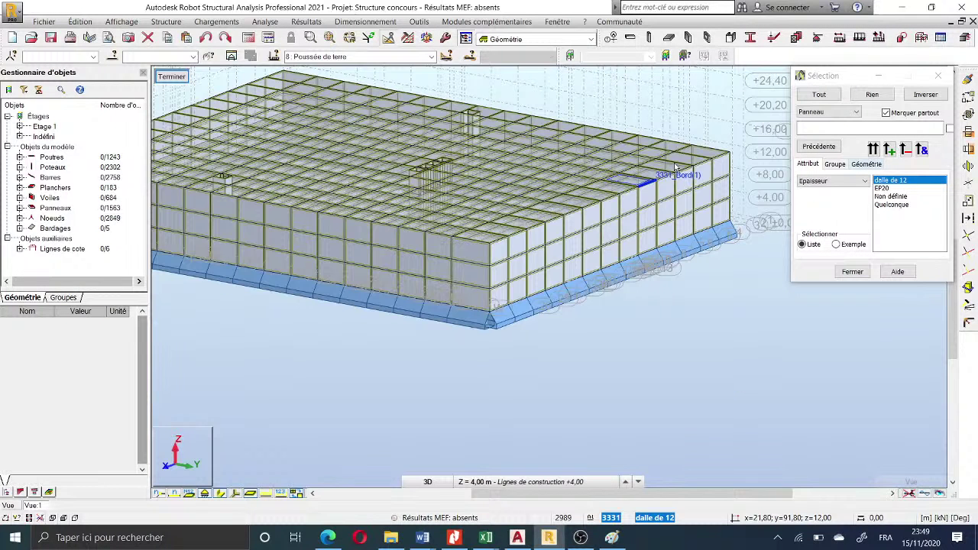
pyautogui.scroll(5, 222, 166)
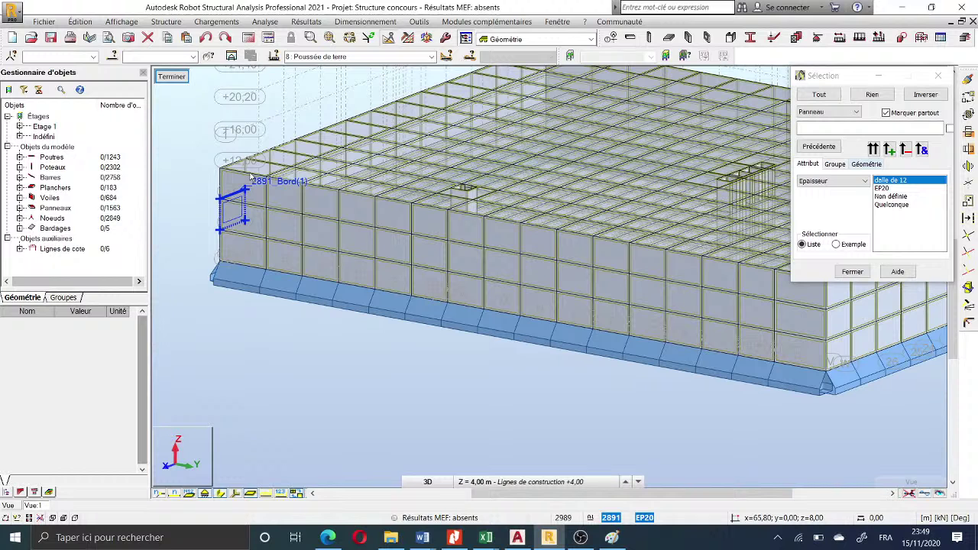
pyautogui.moveTo(251, 177); pyautogui.dragTo(511, 262, button='middle')
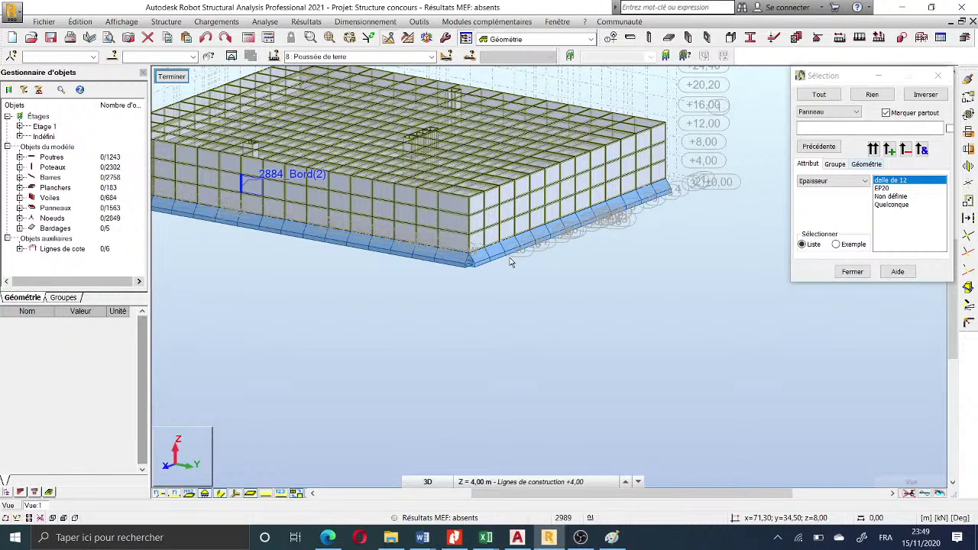
pyautogui.scroll(3, 511, 262)
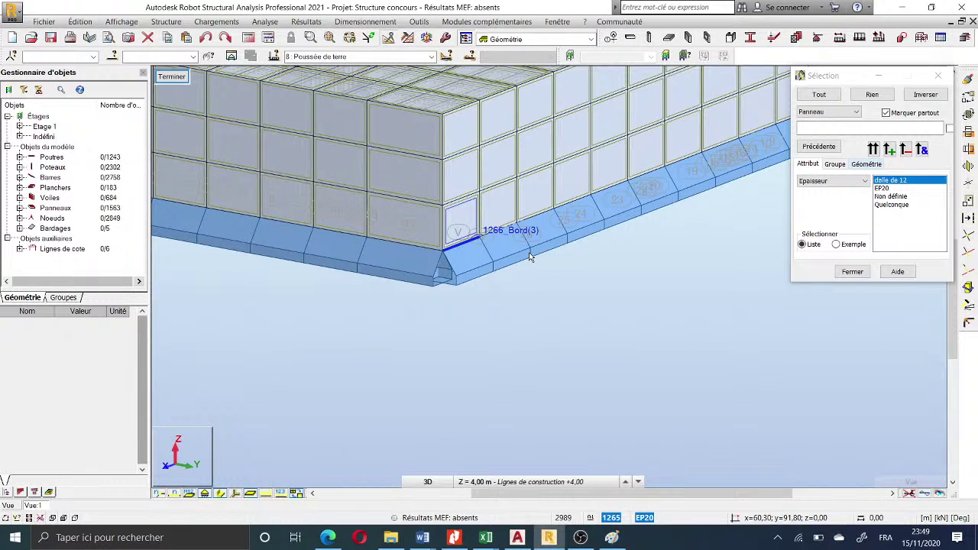
pyautogui.scroll(-10, 529, 257)
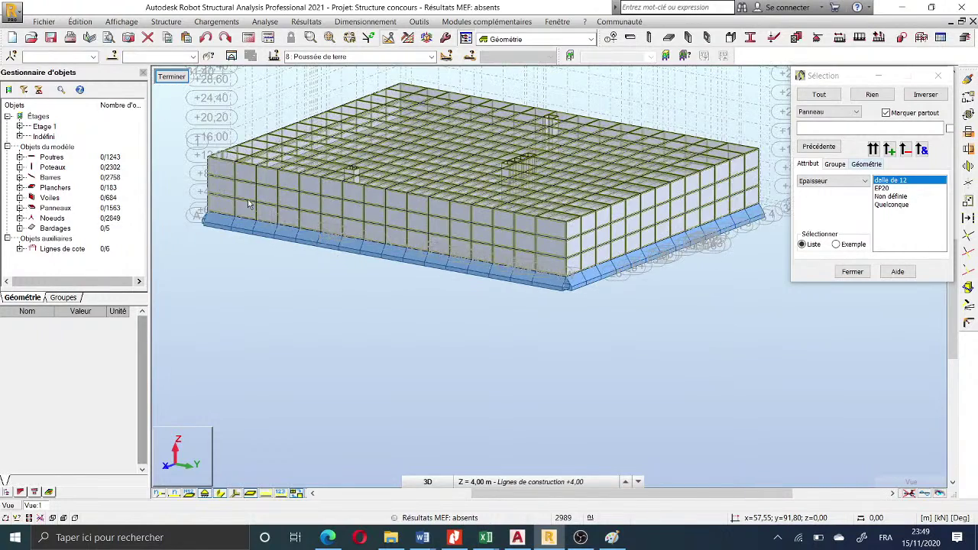
pyautogui.scroll(1, 219, 178)
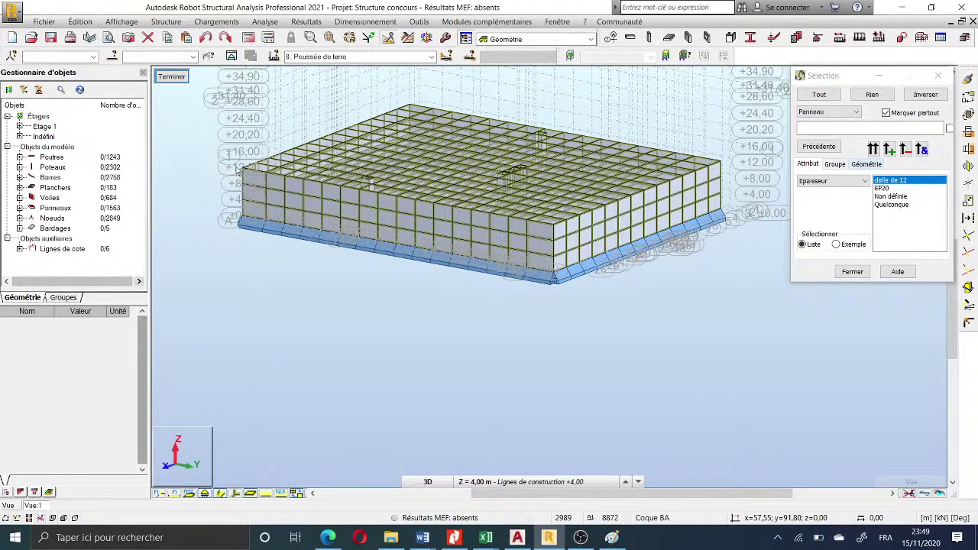
pyautogui.scroll(2, 239, 173)
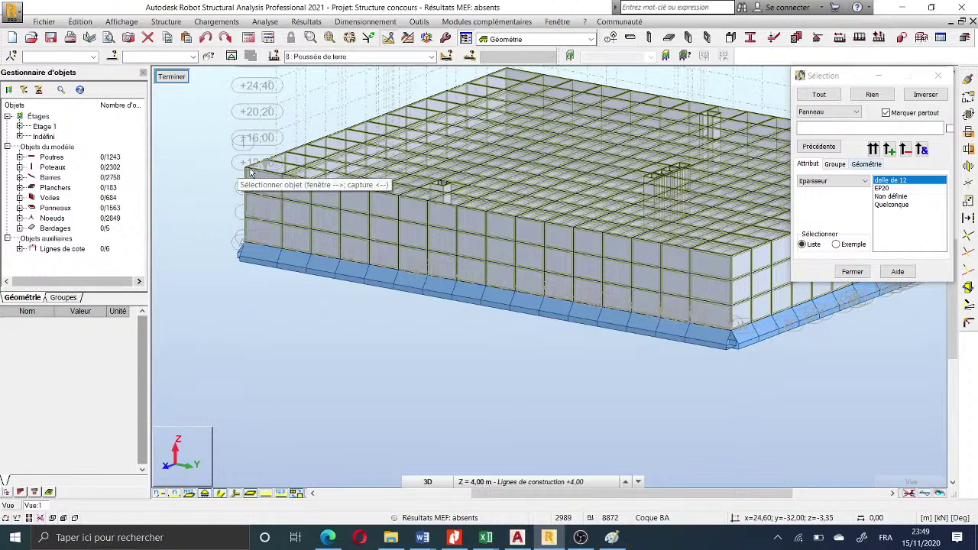
# - Select one slab panel on the basement's top level and check its surface and thickness properties
pyautogui.click(390, 156)
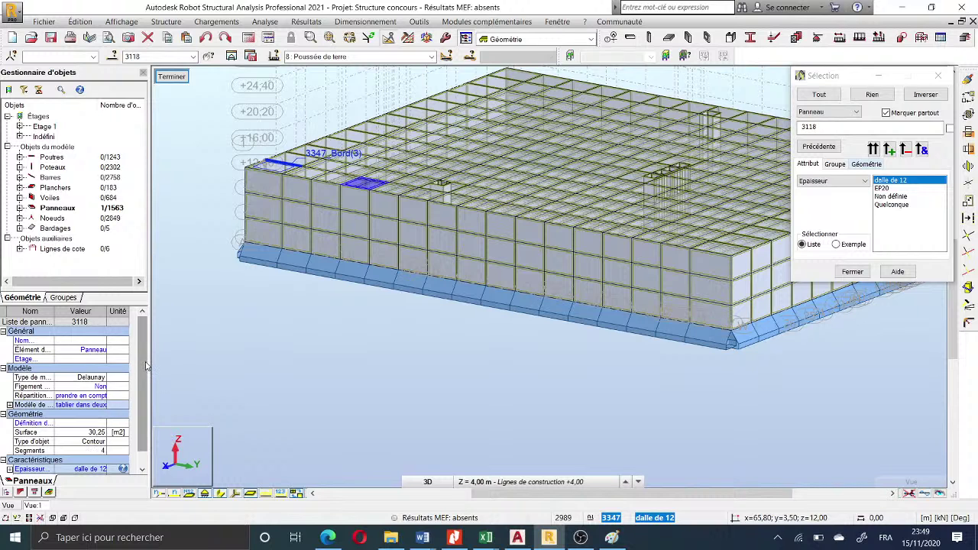
pyautogui.scroll(-1, 140, 389)
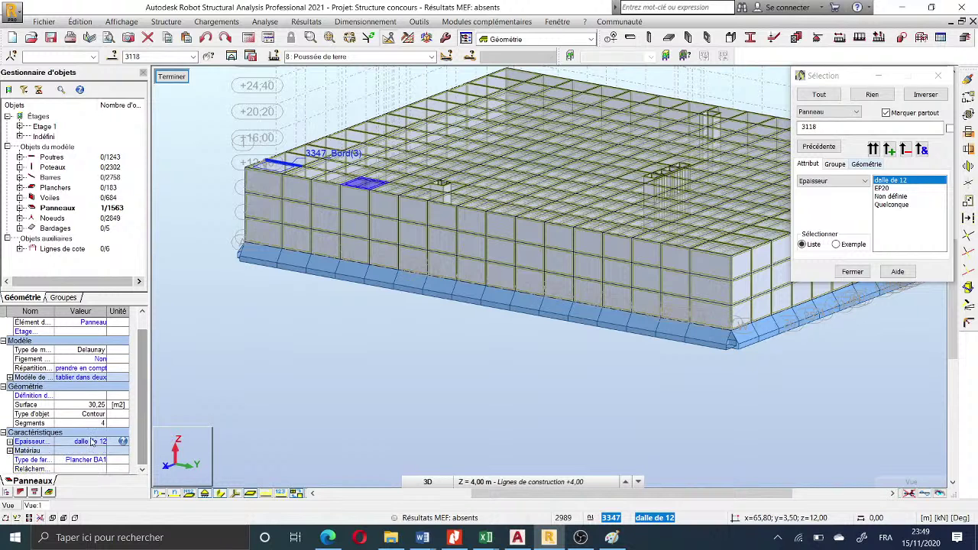
pyautogui.scroll(-1, 275, 287)
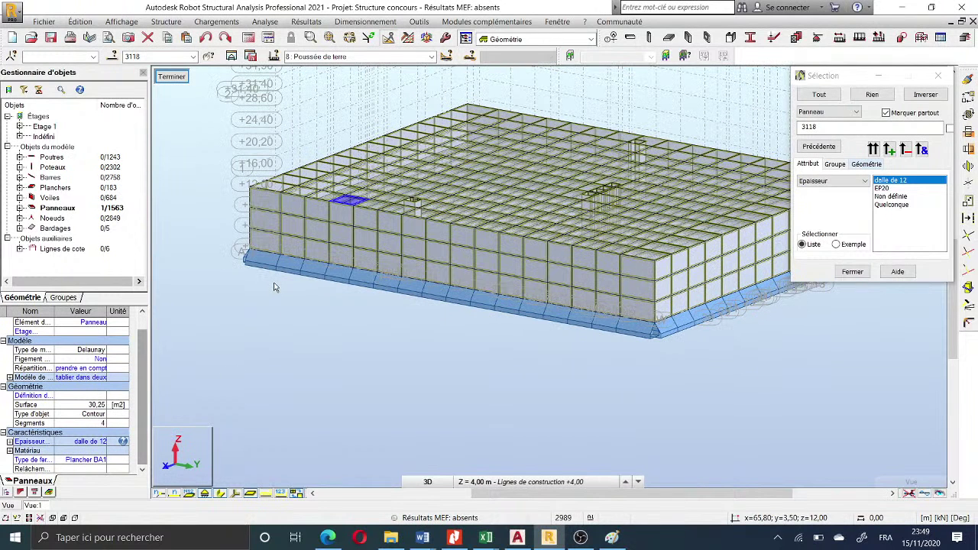
pyautogui.scroll(-1, 275, 287)
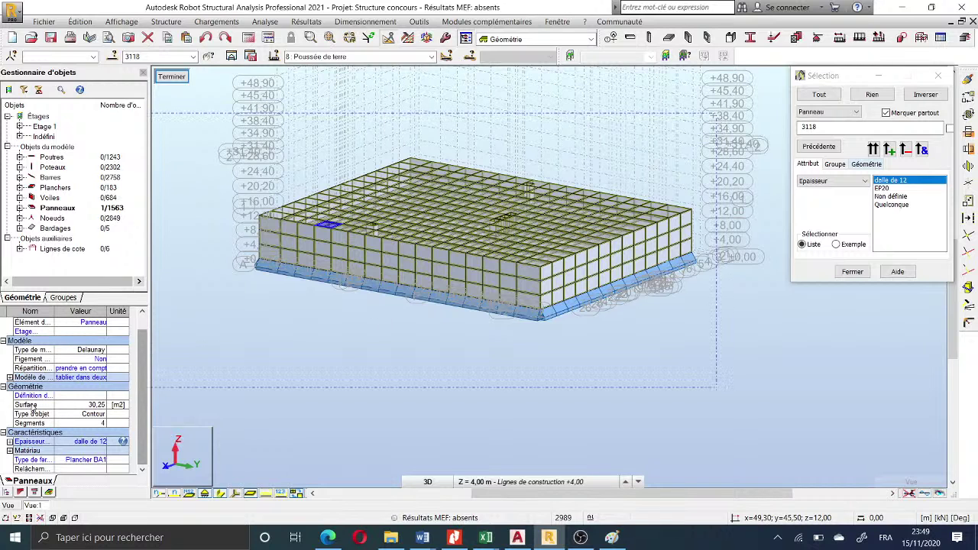
# - Select all isolated panels, remove those with thickness "dalle de 12" from the selection, and isolate the remaining walls in a new view
pyautogui.click(284, 350)
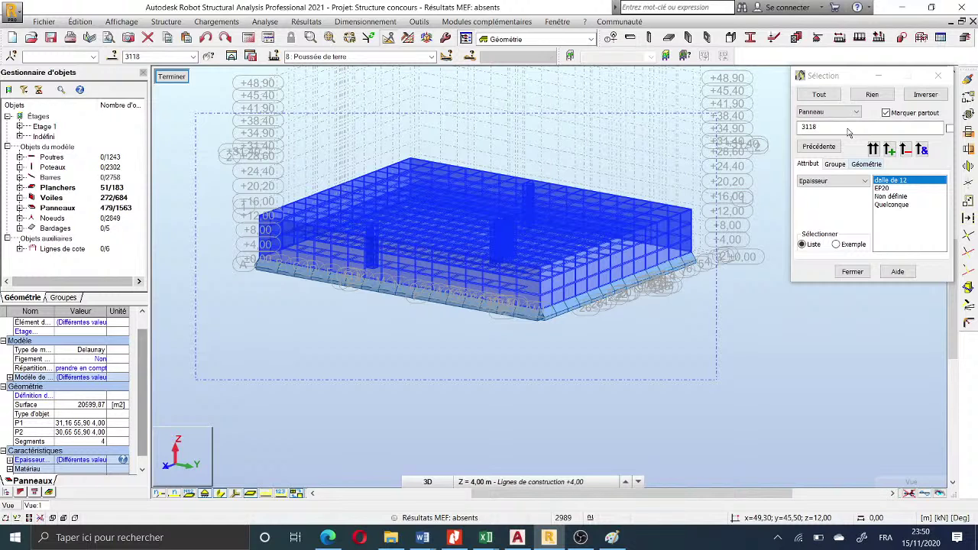
pyautogui.click(907, 151)
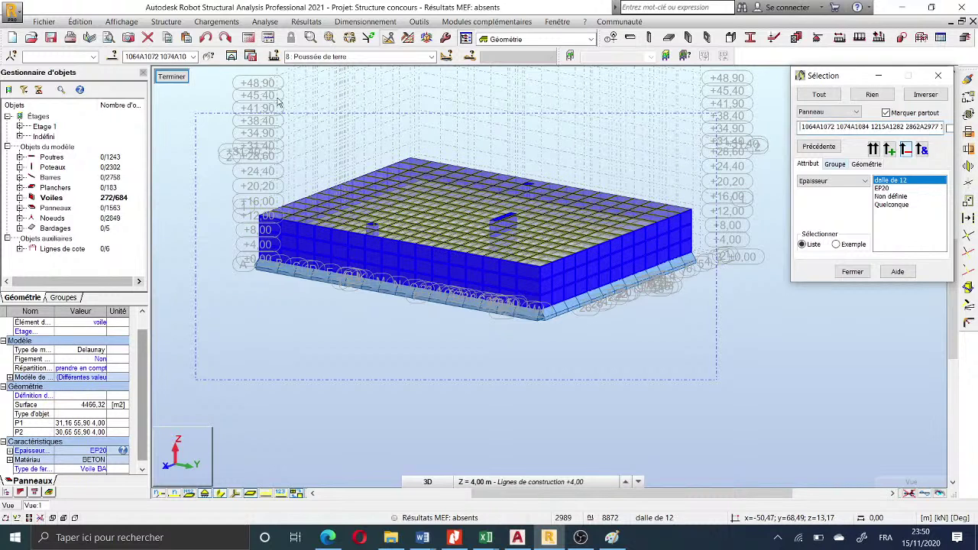
pyautogui.click(232, 57)
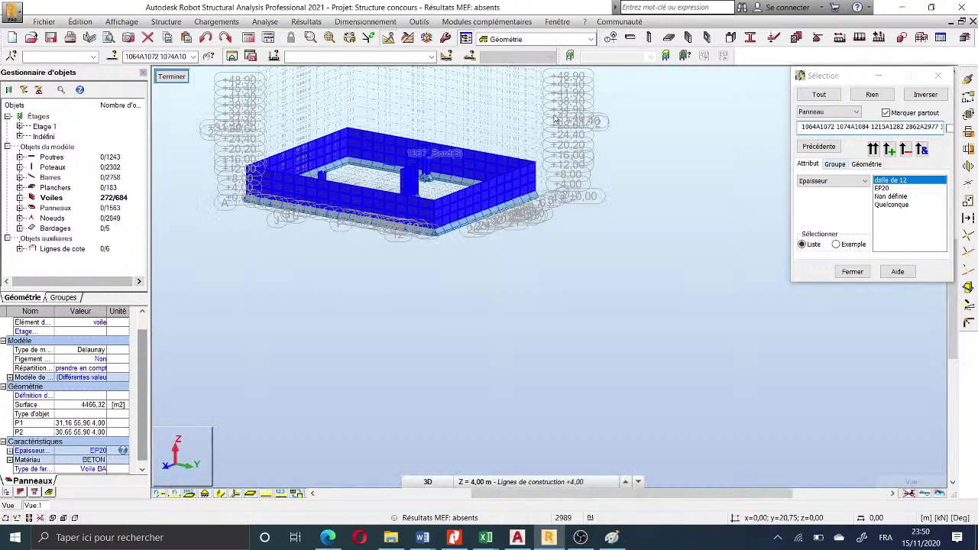
pyautogui.click(587, 167)
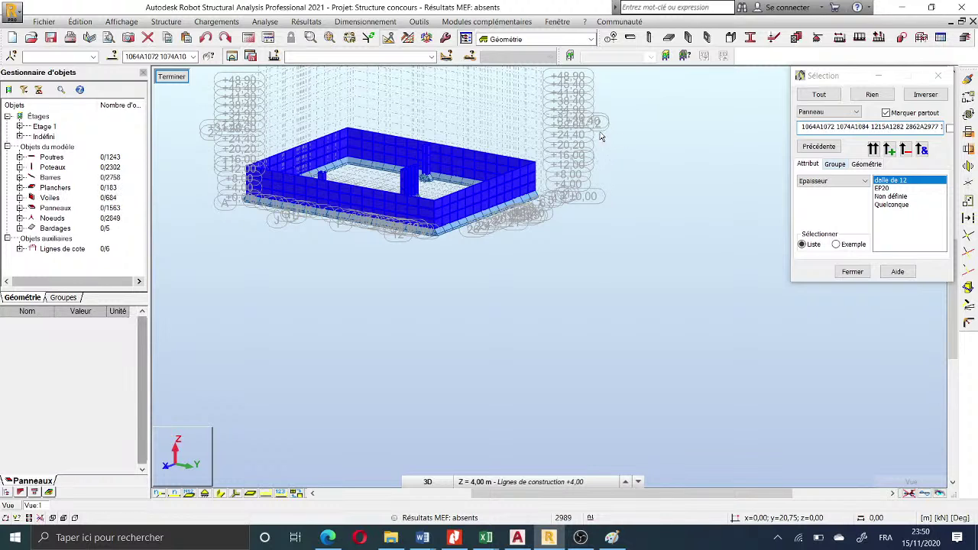
# - Examine the isolated perimeter walls and inner cores, focusing on the outer face of one long wall side
pyautogui.rightClick(585, 186)
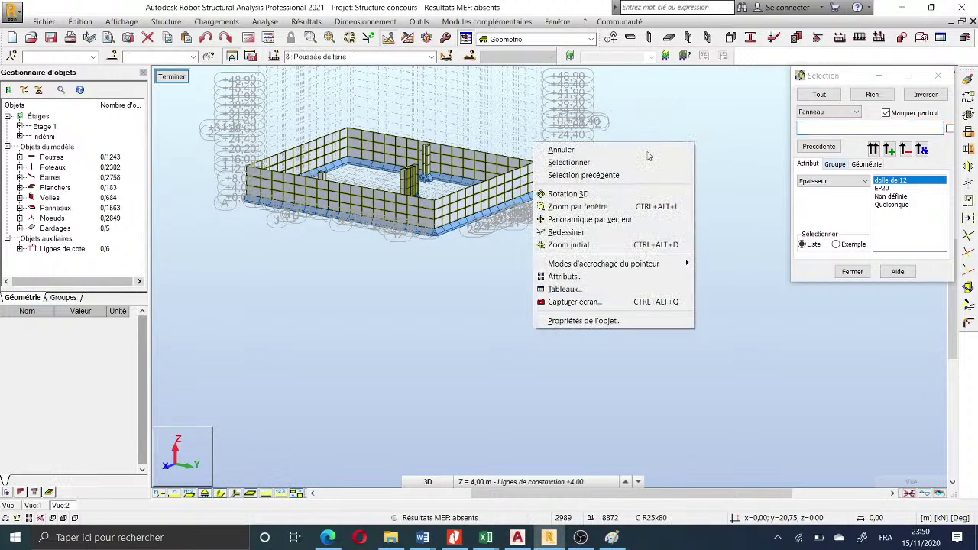
pyautogui.click(599, 195)
pyautogui.moveTo(599, 197); pyautogui.dragTo(505, 203)
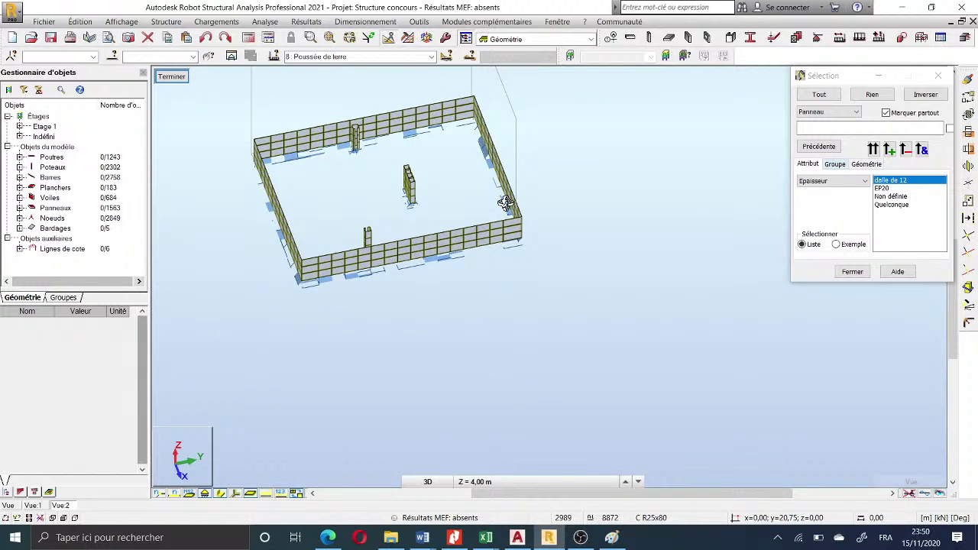
pyautogui.scroll(3, 504, 202)
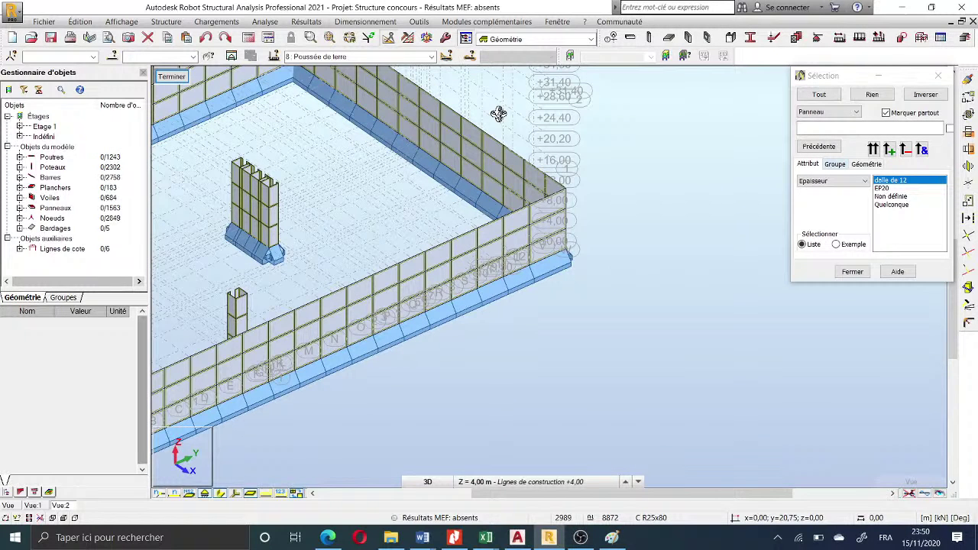
pyautogui.scroll(-5, 461, 180)
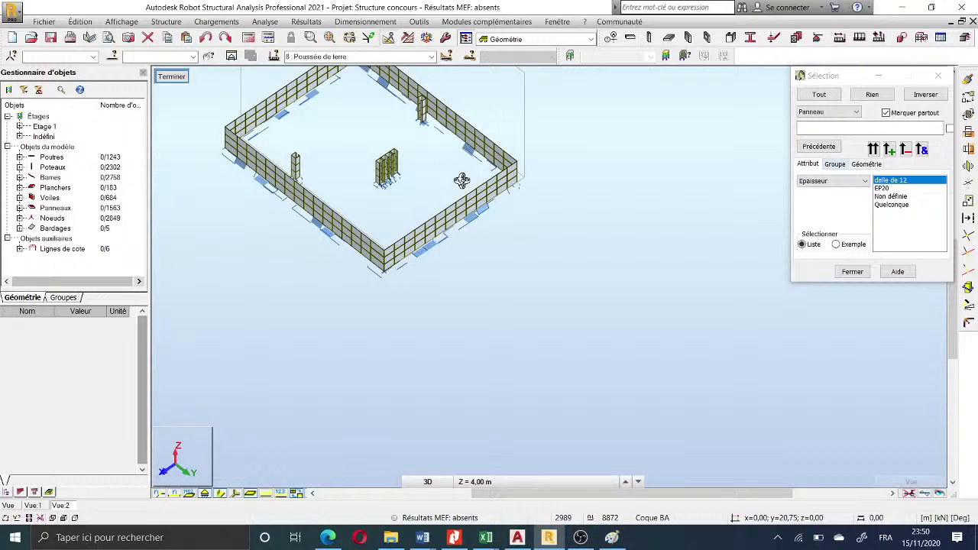
pyautogui.moveTo(462, 181); pyautogui.dragTo(424, 220)
pyautogui.scroll(2, 531, 86)
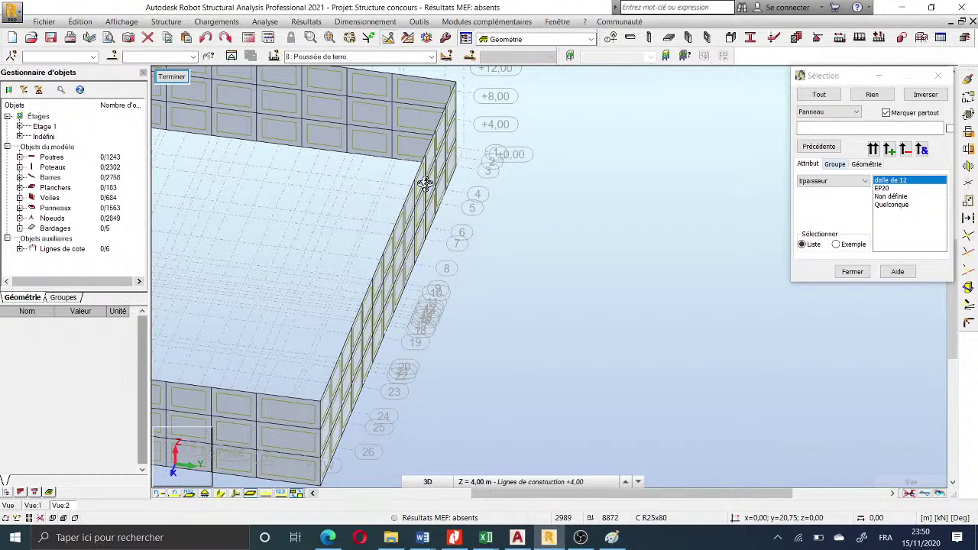
pyautogui.moveTo(426, 183)
pyautogui.keyDown('shift'); pyautogui.mouseDown(button='middle')
pyautogui.moveTo(439, 188)
pyautogui.moveTo(432, 182)
pyautogui.mouseUp(button='middle'); pyautogui.keyUp('shift')
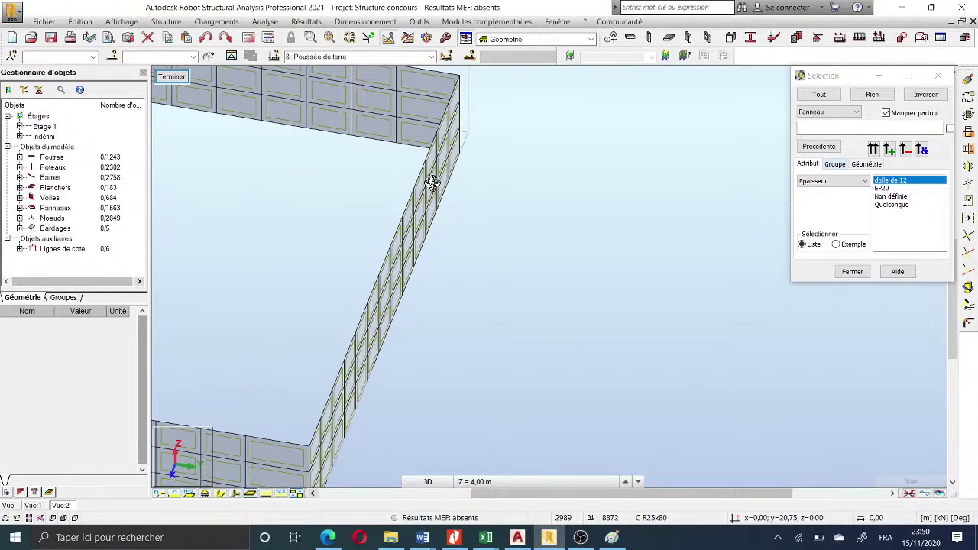
# - Examine the isolated perimeter wall ring and the inner core walls from several angles, including the wall corners
pyautogui.scroll(-3, 432, 183)
pyautogui.scroll(5, 349, 388)
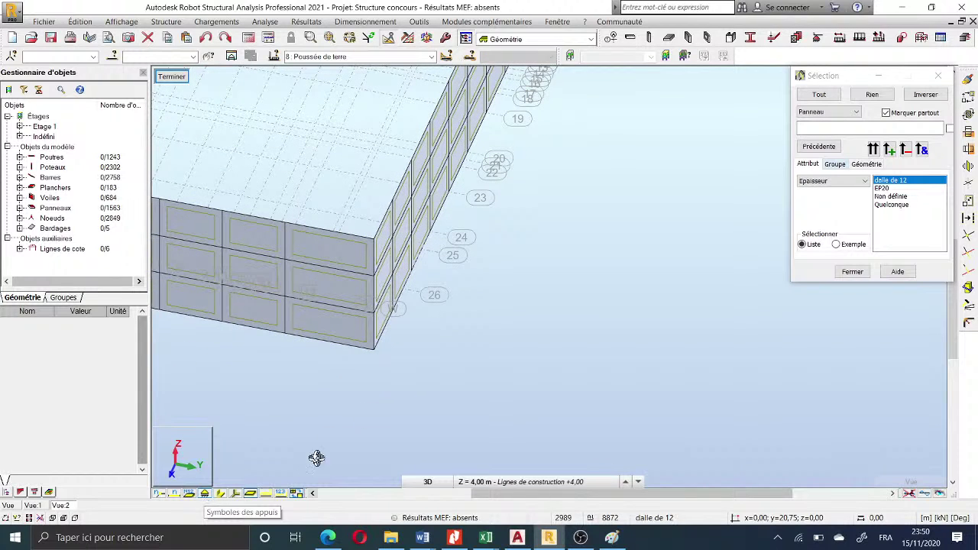
pyautogui.scroll(-2, 366, 340)
pyautogui.scroll(-2, 367, 352)
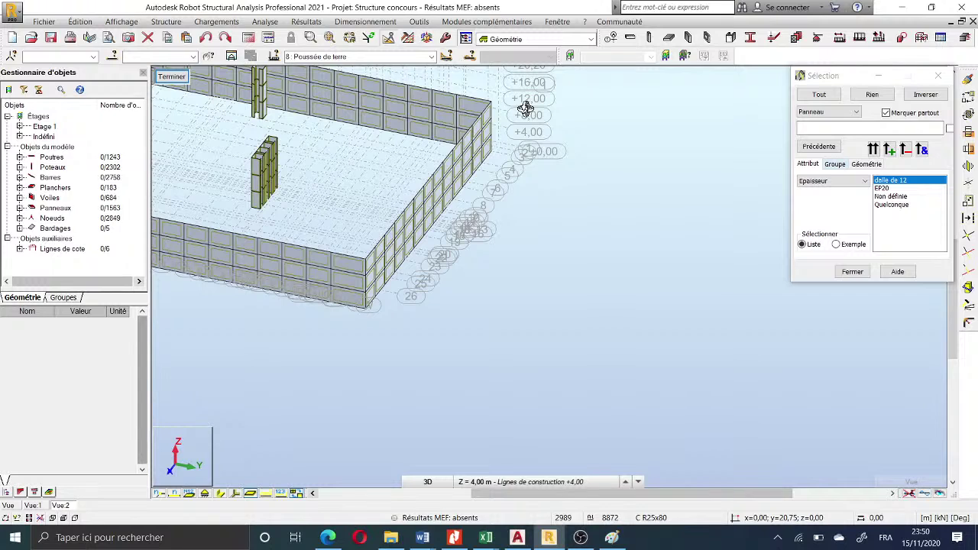
pyautogui.scroll(-3, 526, 108)
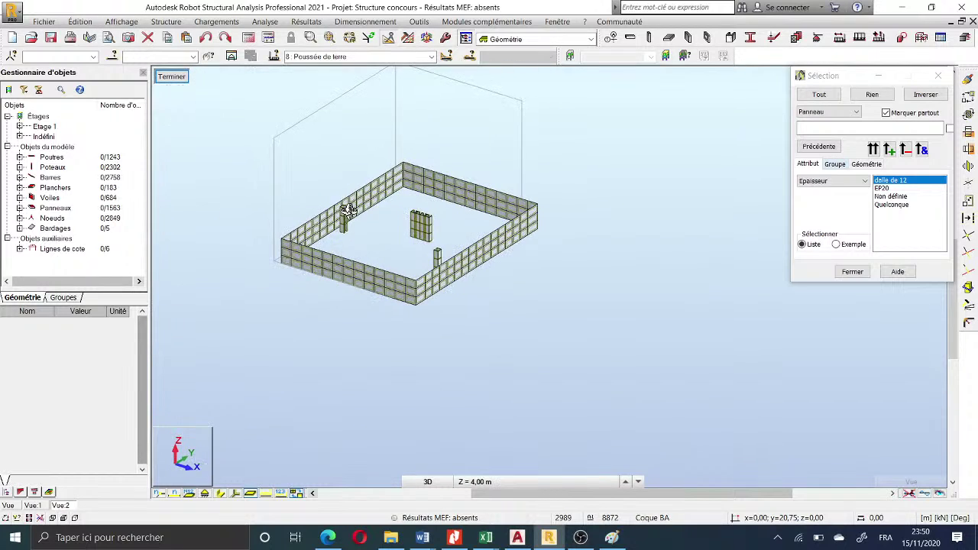
pyautogui.scroll(2, 342, 250)
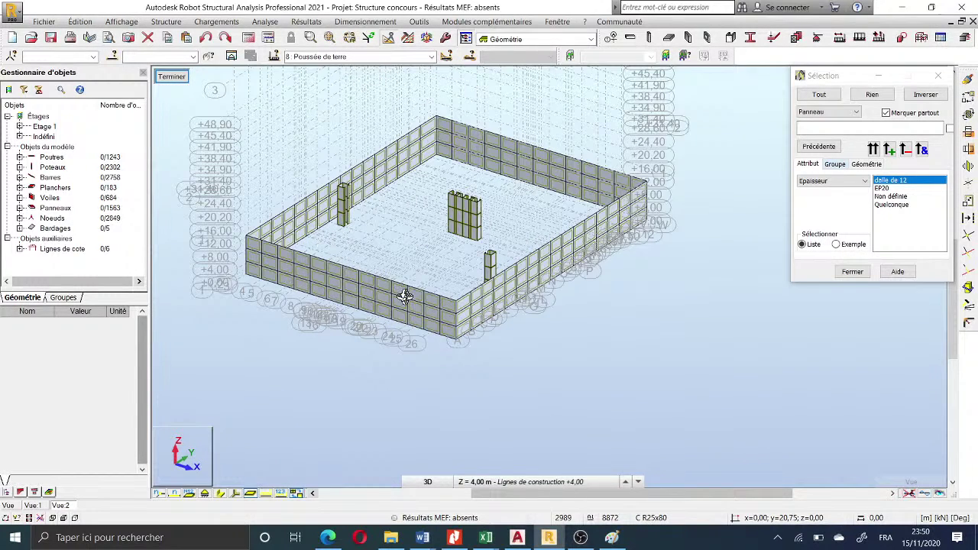
pyautogui.keyDown('shift'); pyautogui.moveTo(493, 332); pyautogui.dragTo(486, 332, button='middle'); pyautogui.keyUp('shift')
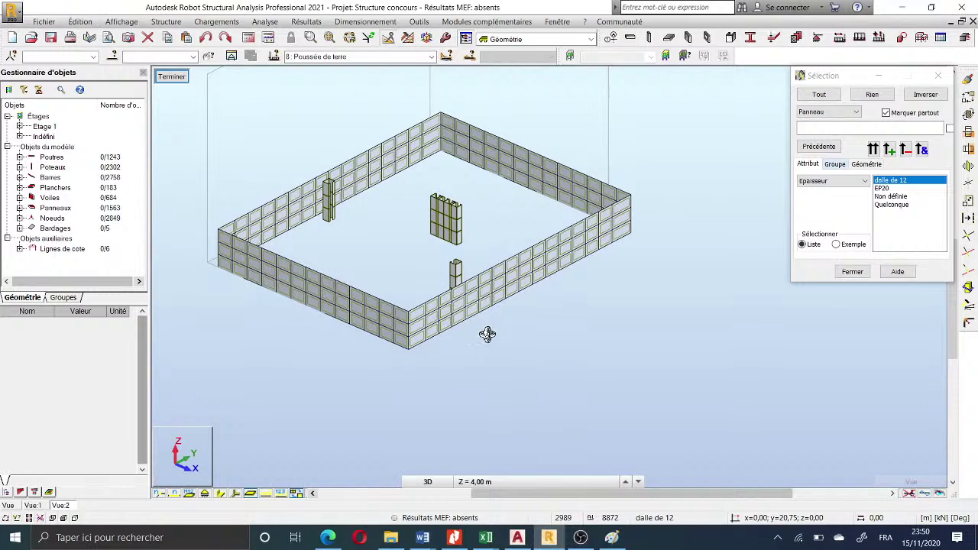
# - Close the selection tool, open the settings for the panels' local axis orientation, and display the panels' local axes in the model
pyautogui.click(937, 76)
pyautogui.click(165, 21)
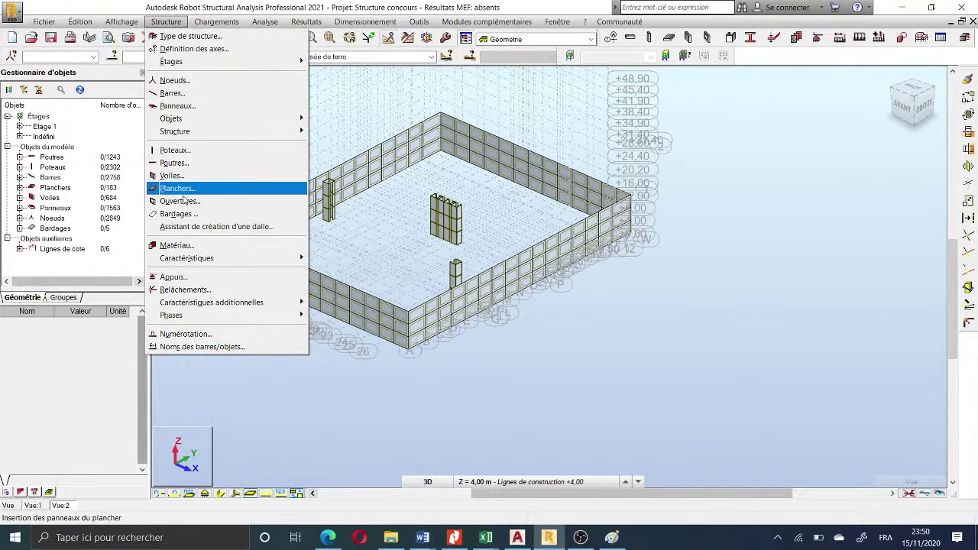
pyautogui.moveTo(229, 258)
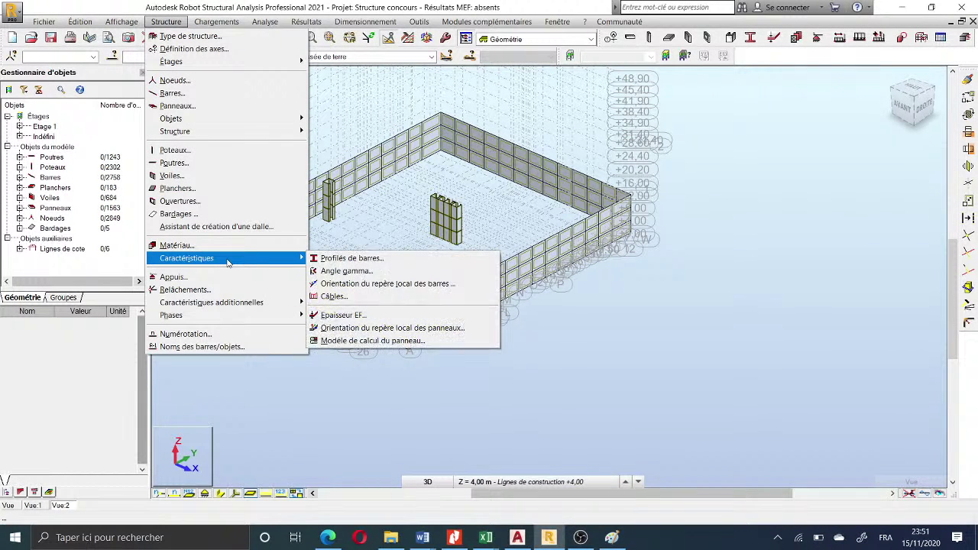
pyautogui.click(360, 328)
pyautogui.moveTo(400, 61); pyautogui.dragTo(754, 93)
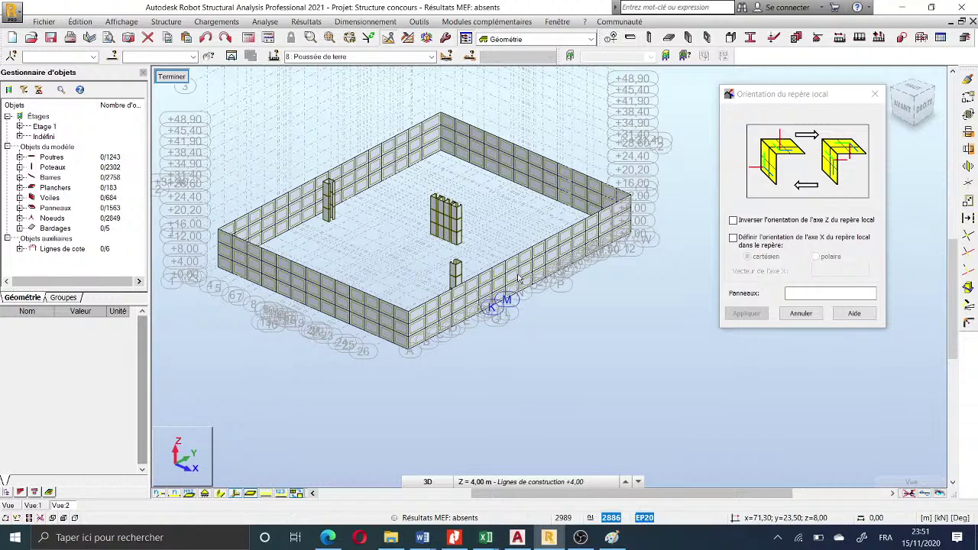
pyautogui.click(236, 494)
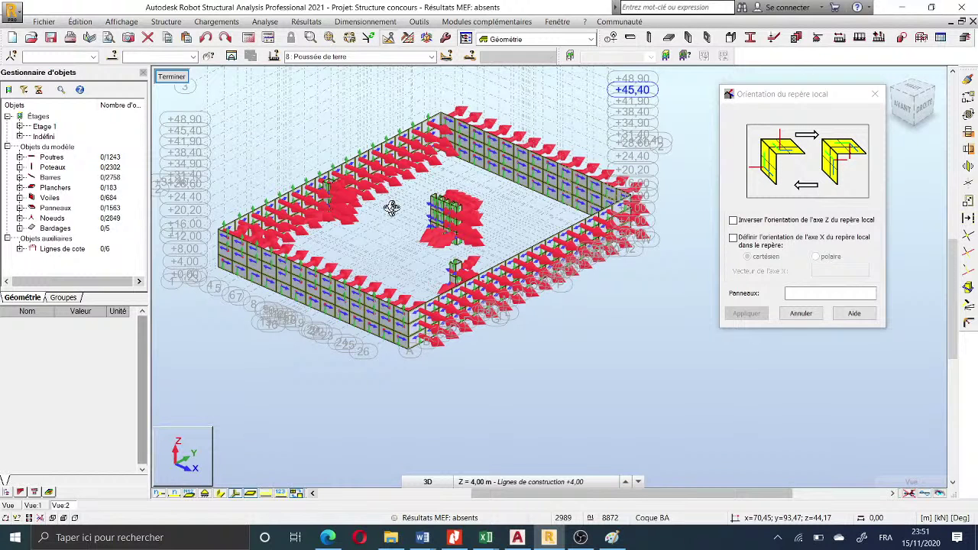
# - Examine the local axis directions on each side of the basement perimeter walls, comparing inward and outward Z orientation
pyautogui.keyDown('shift'); pyautogui.moveTo(584, 225); pyautogui.dragTo(456, 274, button='middle'); pyautogui.keyUp('shift')
pyautogui.scroll(5, 456, 275)
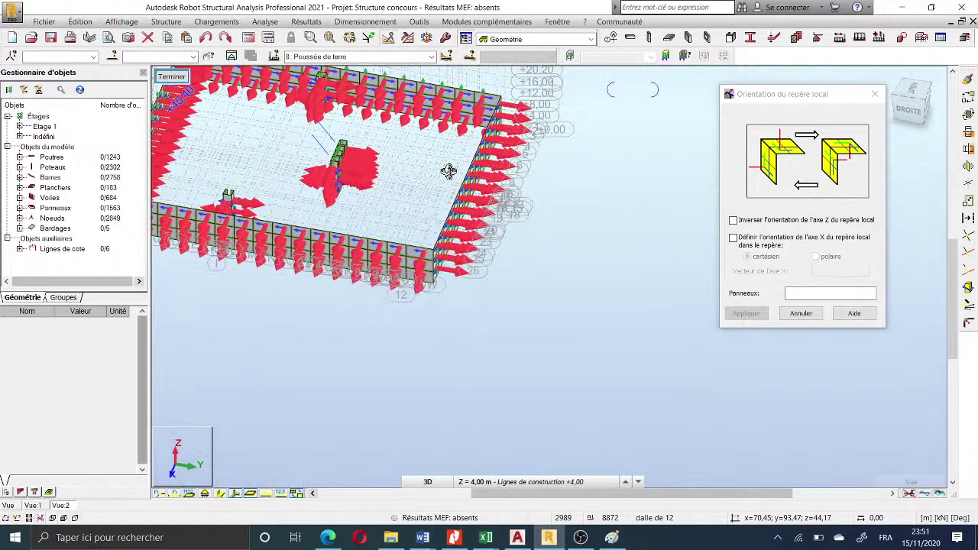
pyautogui.scroll(-2, 481, 206)
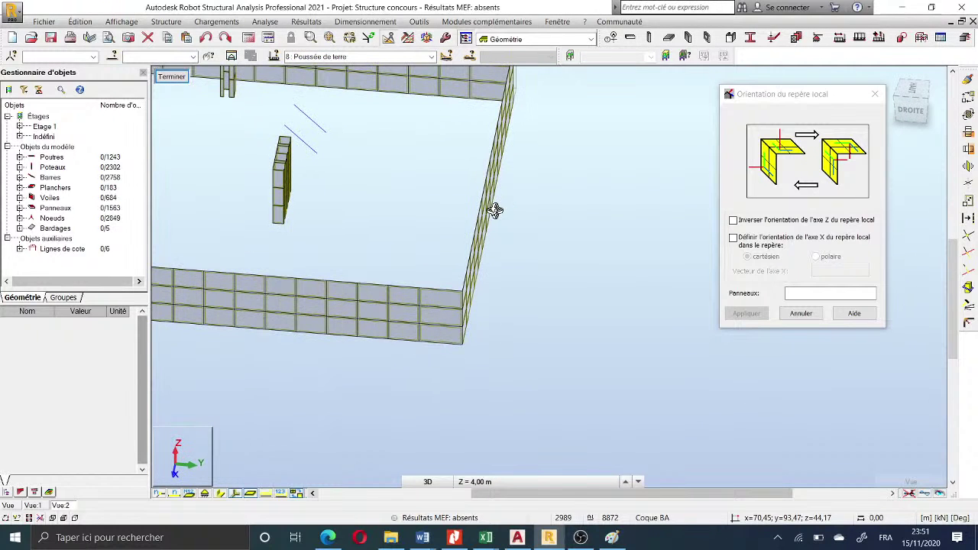
pyautogui.scroll(-3, 495, 210)
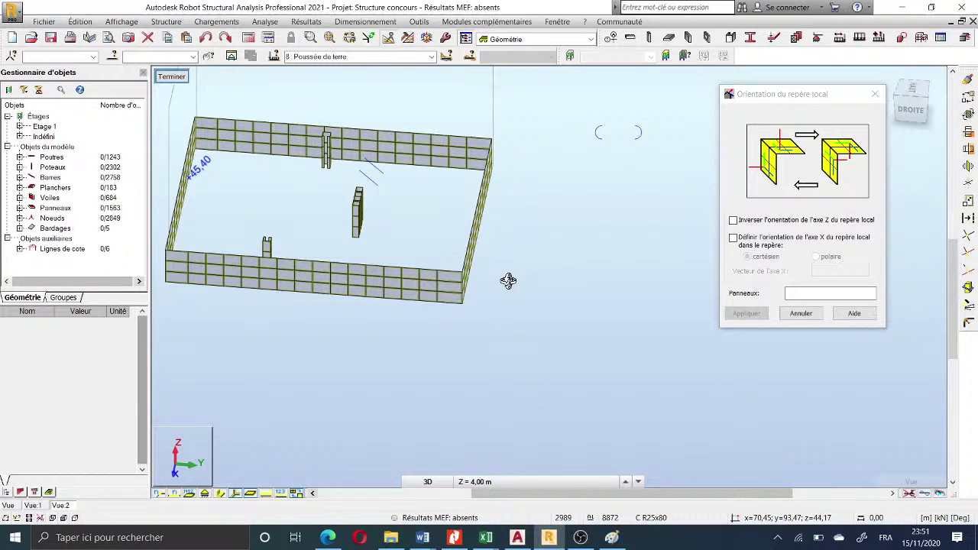
pyautogui.keyDown('shift'); pyautogui.moveTo(508, 281); pyautogui.dragTo(458, 137, button='middle'); pyautogui.keyUp('shift')
pyautogui.scroll(-3, 506, 158)
pyautogui.scroll(5, 458, 138)
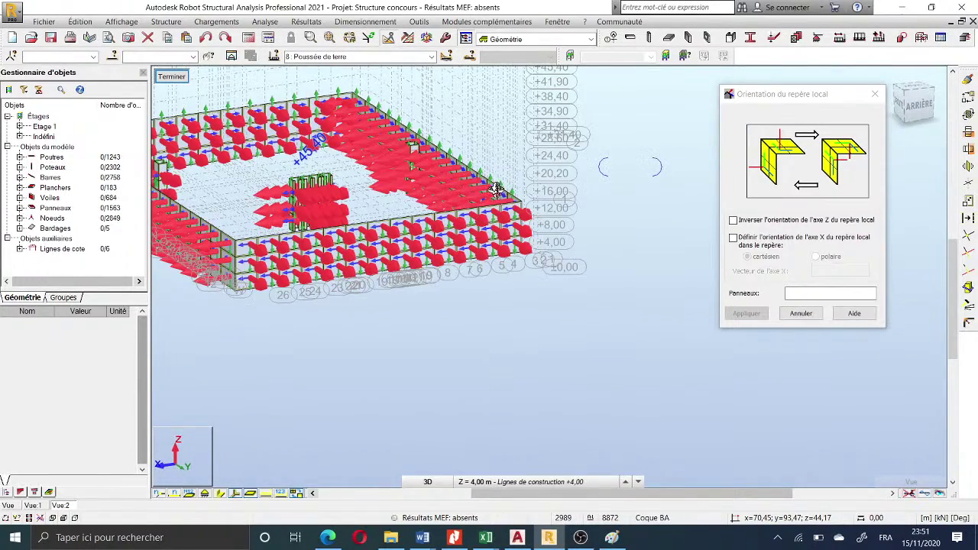
pyautogui.scroll(-3, 535, 190)
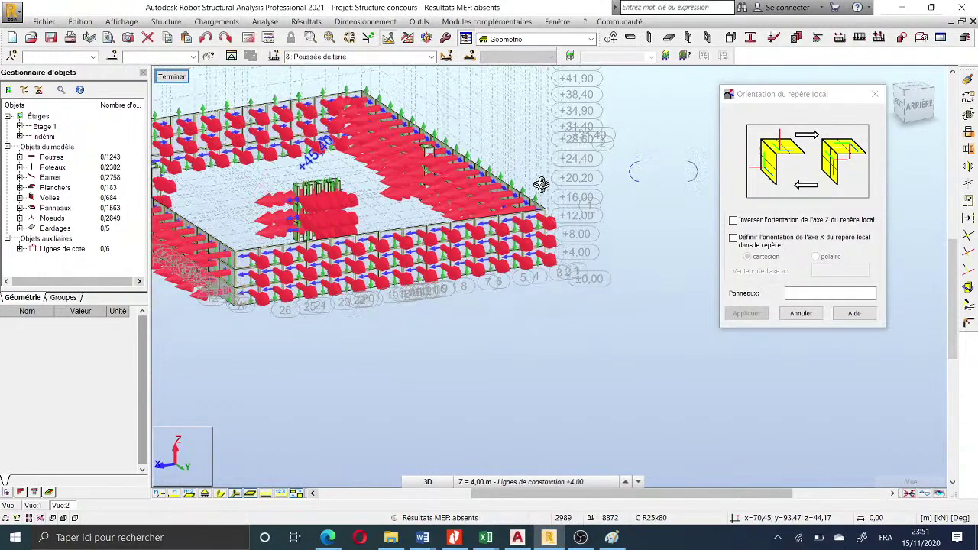
pyautogui.keyDown('shift'); pyautogui.moveTo(483, 176); pyautogui.dragTo(492, 183, button='middle'); pyautogui.keyUp('shift')
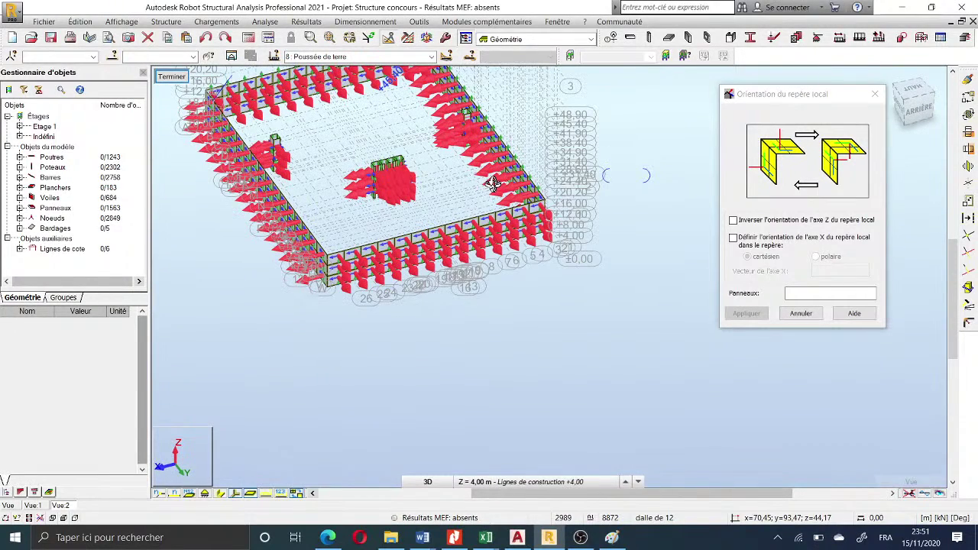
pyautogui.scroll(-2, 492, 183)
# - Close the local axis orientation settings and show the panels' local axes again, with the model orbited towards its right and rear sides
pyautogui.click(875, 93)
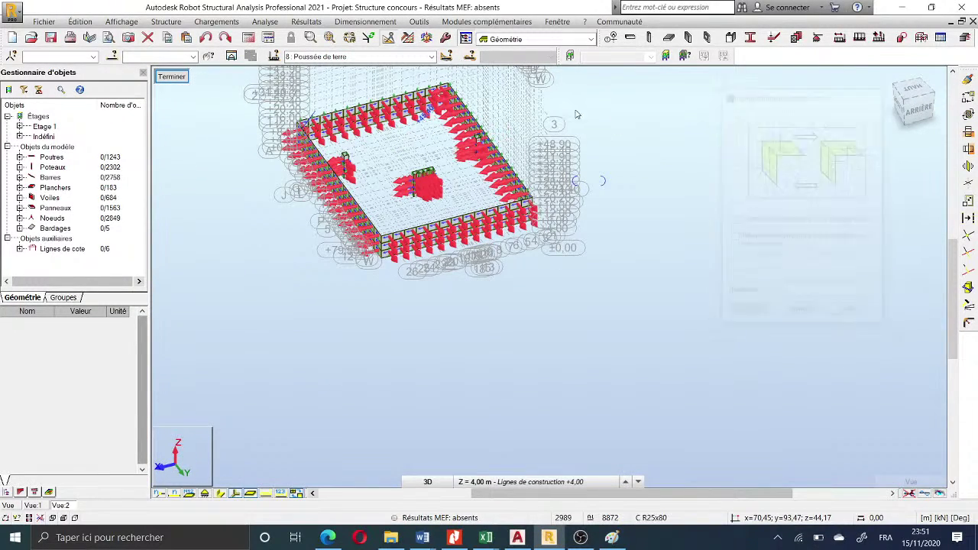
pyautogui.scroll(3, 417, 157)
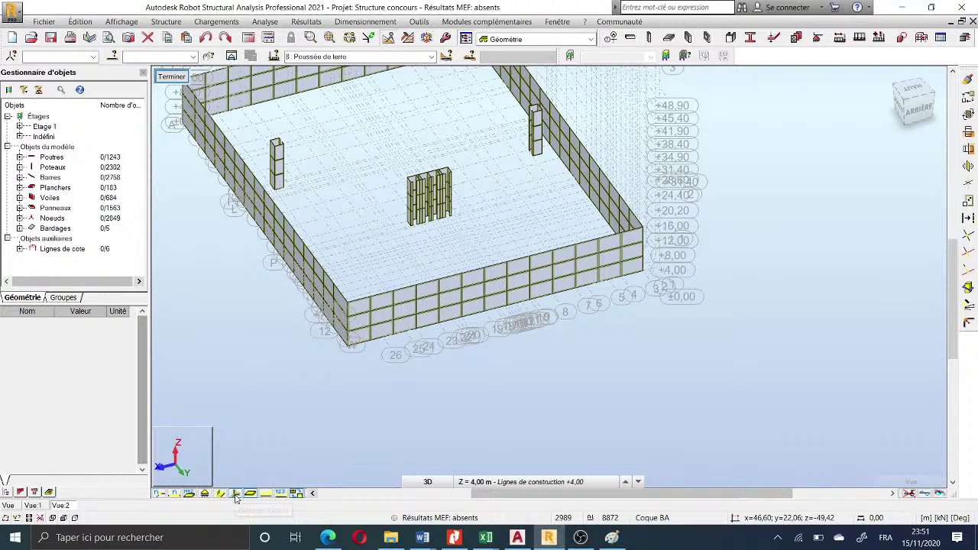
pyautogui.click(236, 494)
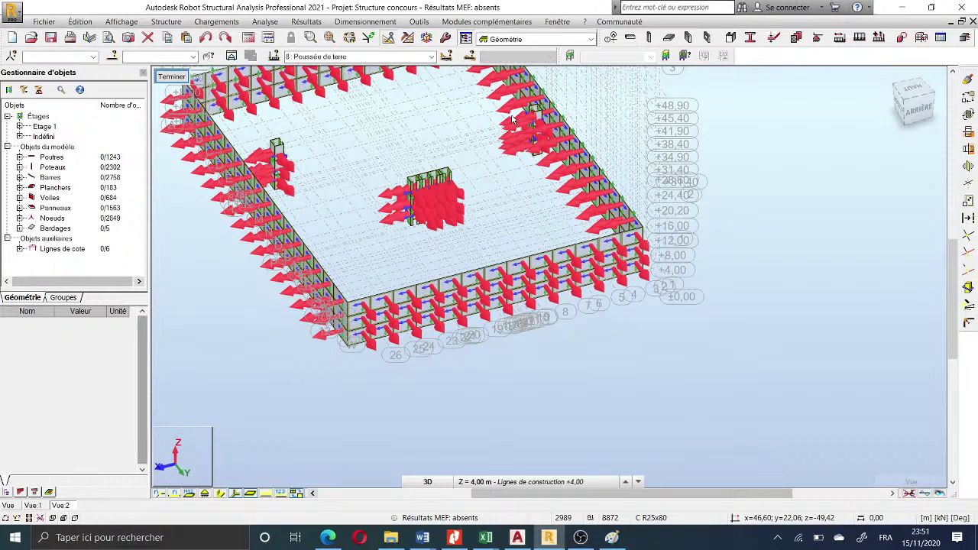
pyautogui.rightClick(621, 168)
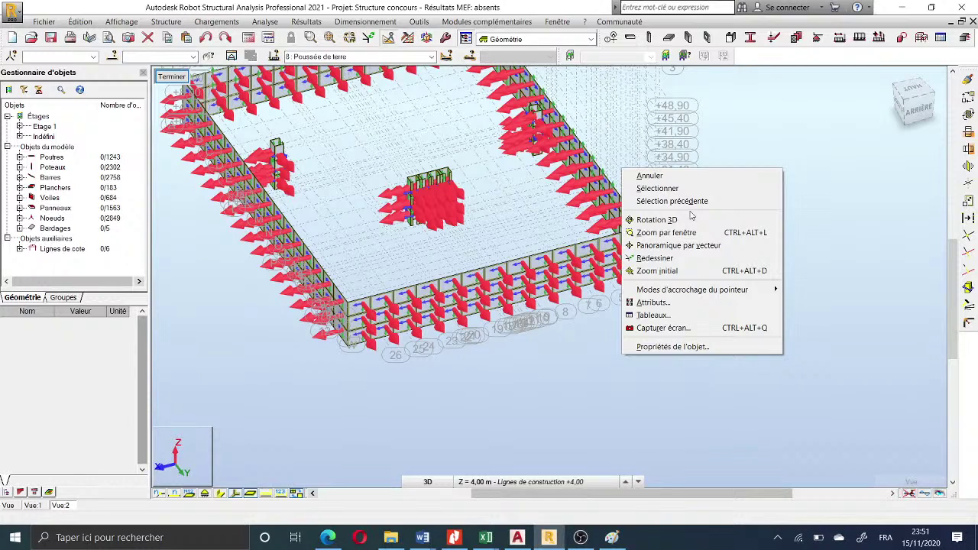
pyautogui.click(691, 219)
pyautogui.moveTo(692, 219); pyautogui.dragTo(531, 191)
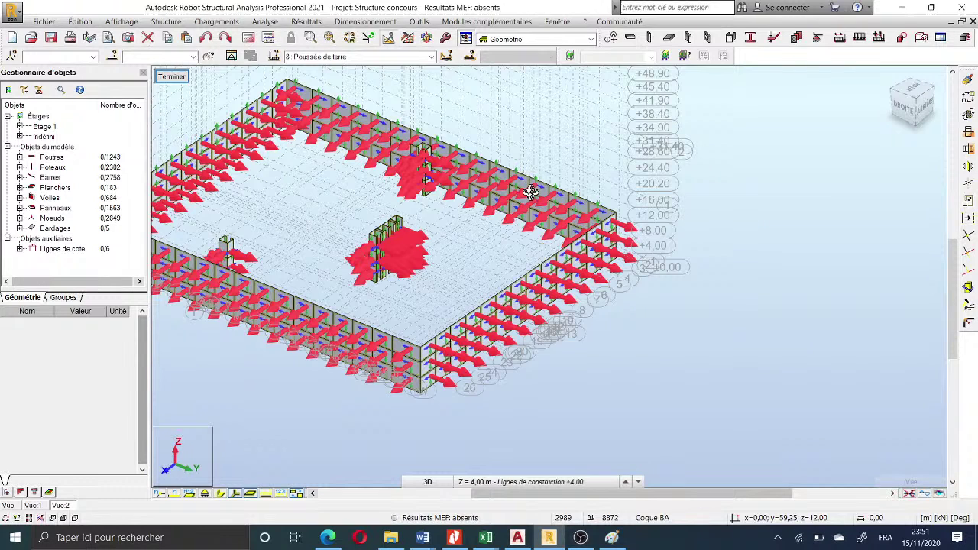
pyautogui.scroll(-3, 531, 191)
pyautogui.click(327, 537)
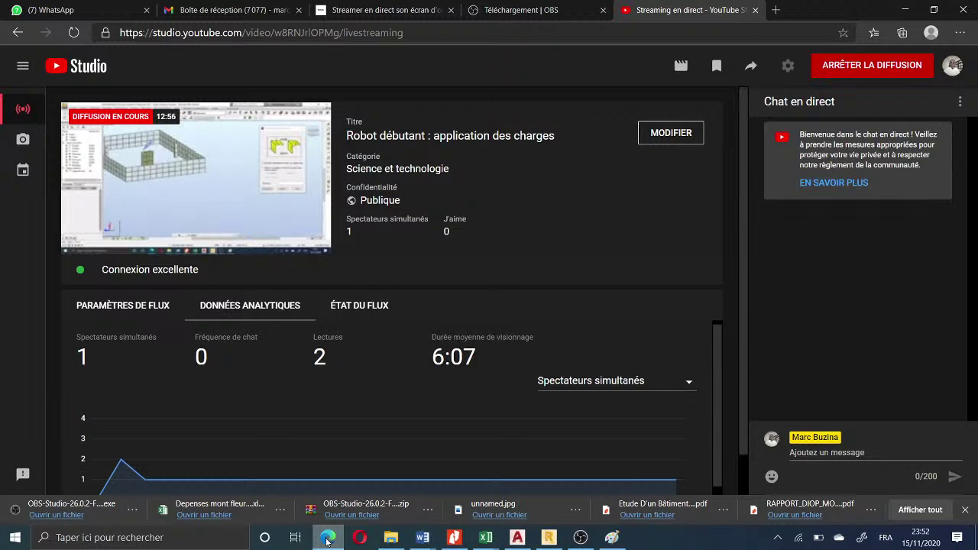
pyautogui.click(326, 539)
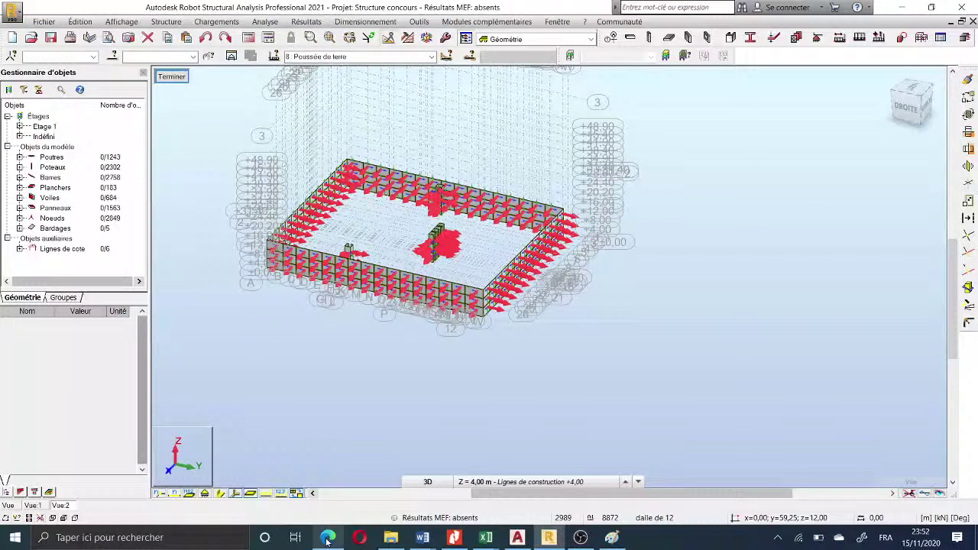
# - Examine the perimeter walls' local axis directions in 3D and in the straight right-side view (Droite)
pyautogui.scroll(5, 604, 238)
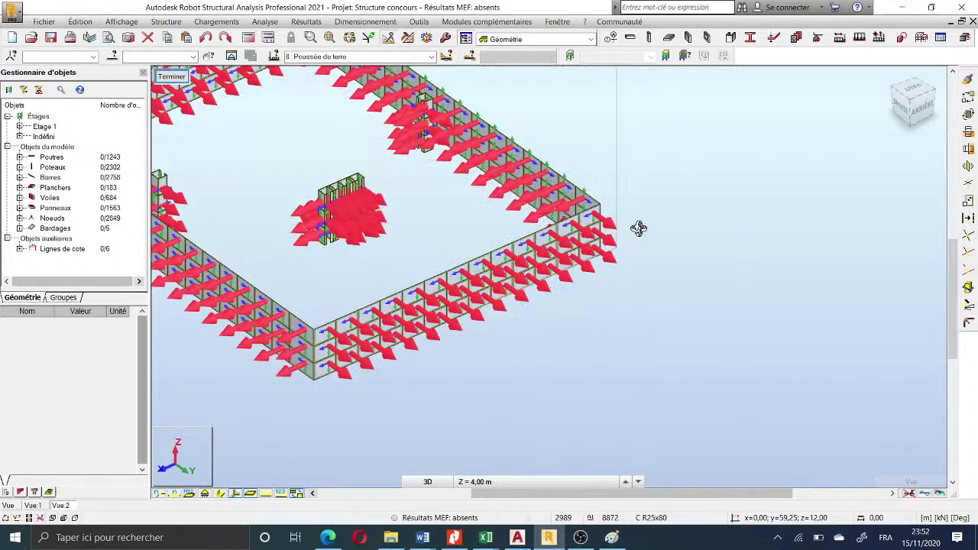
pyautogui.scroll(-3, 690, 233)
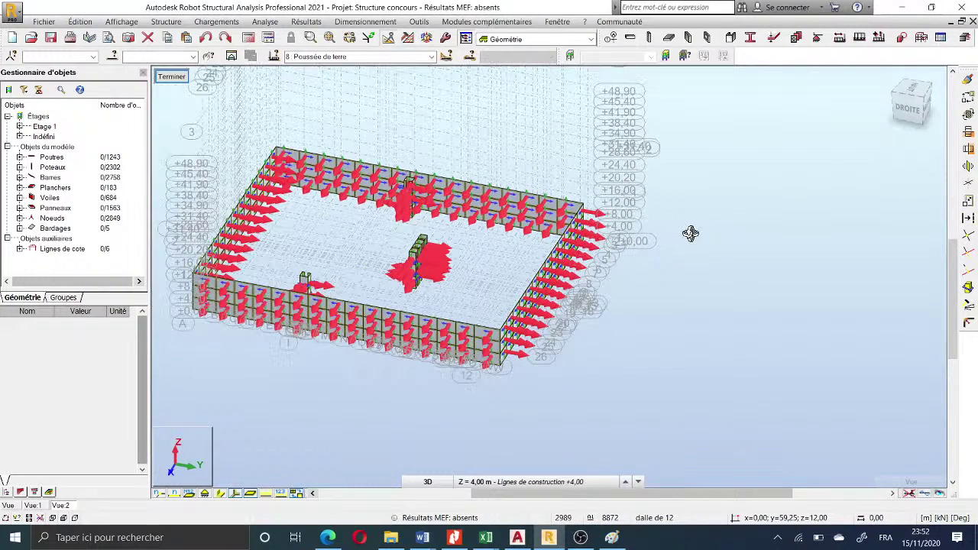
pyautogui.scroll(-1, 690, 233)
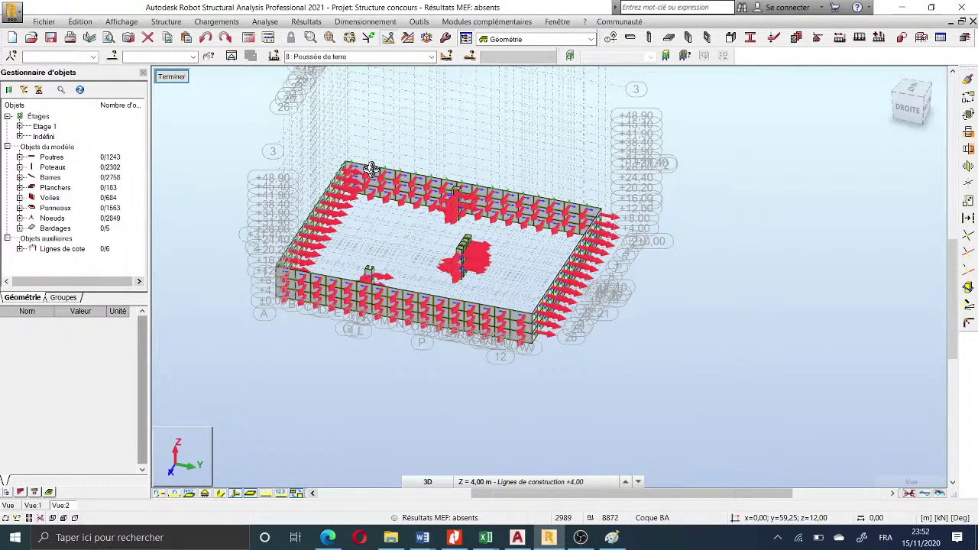
pyautogui.moveTo(370, 168); pyautogui.dragTo(499, 302)
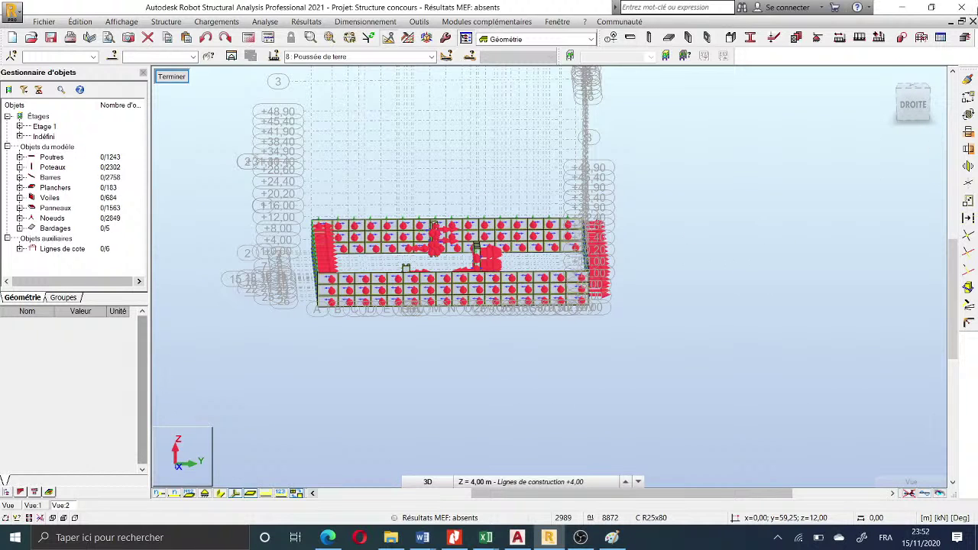
pyautogui.click(933, 101)
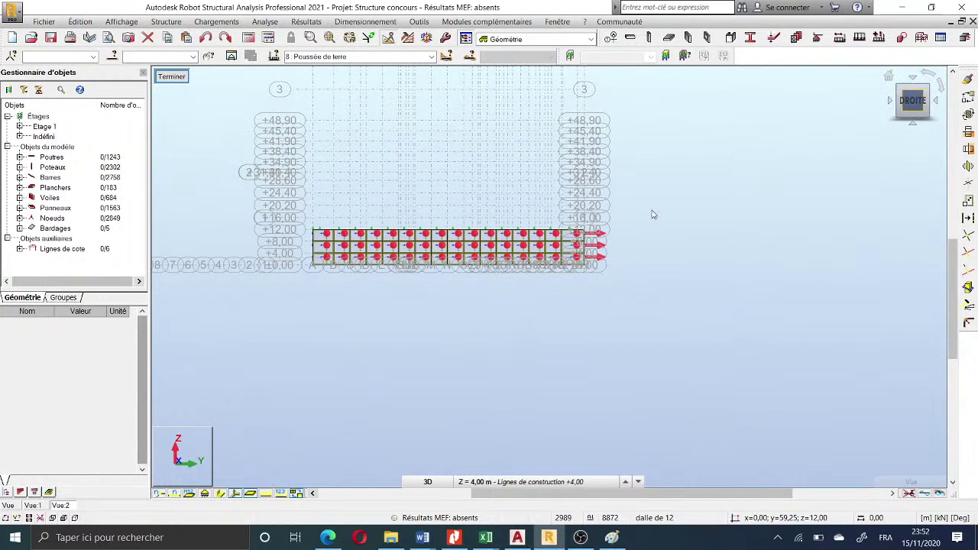
pyautogui.scroll(3, 443, 203)
pyautogui.scroll(-2, 631, 190)
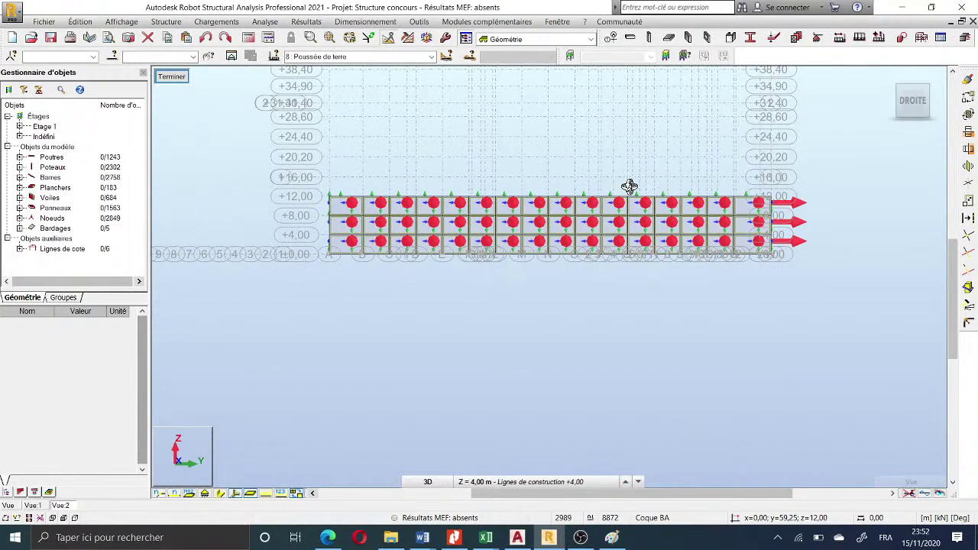
# - Try to select the perimeter walls with a selection window in the right-side view, check the selection in 3D, and clear it
pyautogui.rightClick(230, 145)
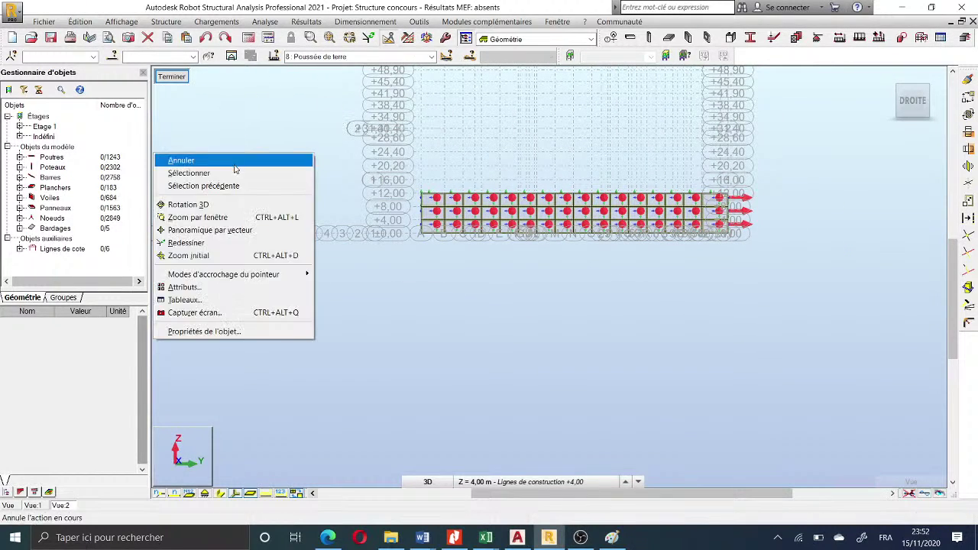
pyautogui.click(238, 175)
pyautogui.moveTo(374, 168); pyautogui.dragTo(774, 262)
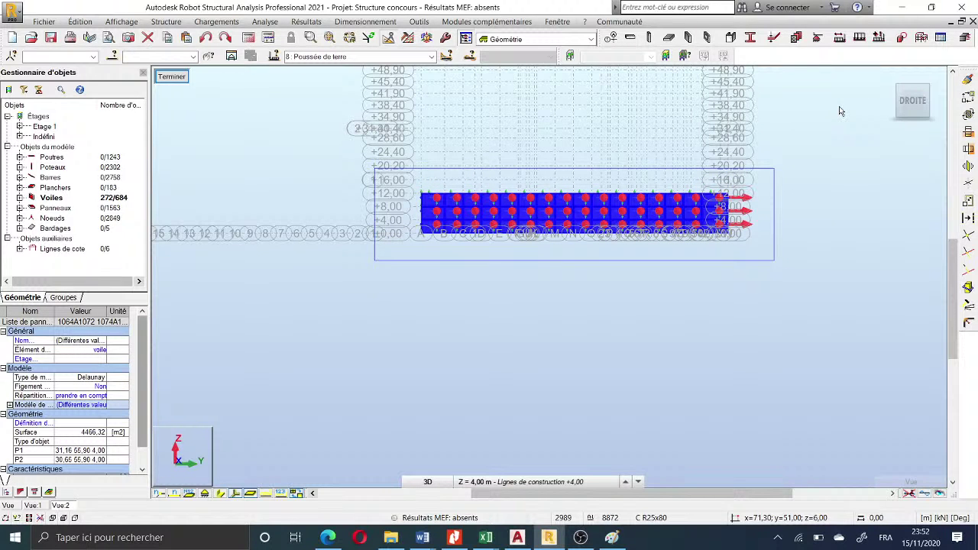
pyautogui.keyDown('shift'); pyautogui.moveTo(838, 112); pyautogui.dragTo(669, 260, button='middle'); pyautogui.keyUp('shift')
pyautogui.scroll(2, 645, 264)
pyautogui.keyDown('shift'); pyautogui.moveTo(613, 245); pyautogui.dragTo(617, 234, button='middle'); pyautogui.keyUp('shift')
pyautogui.rightClick(643, 120)
pyautogui.click(642, 149)
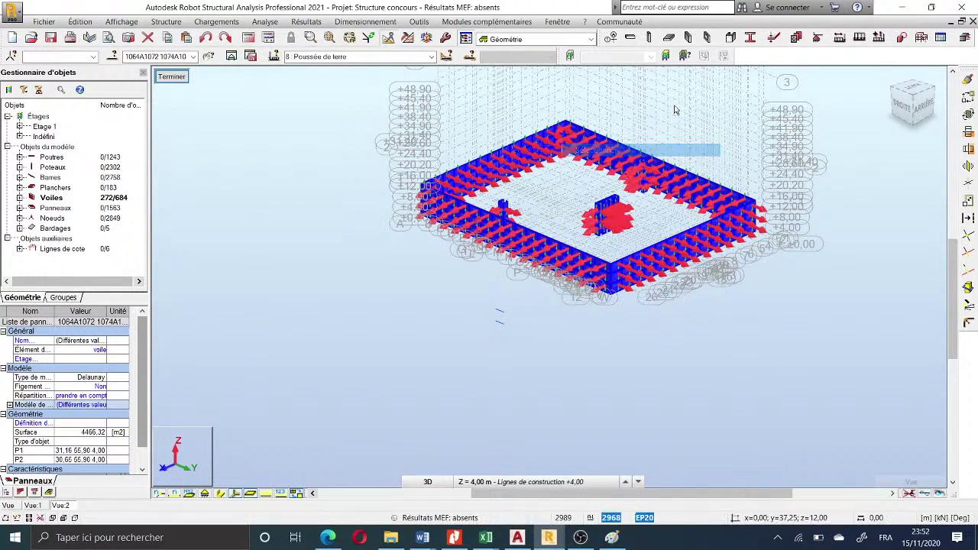
pyautogui.click(433, 222)
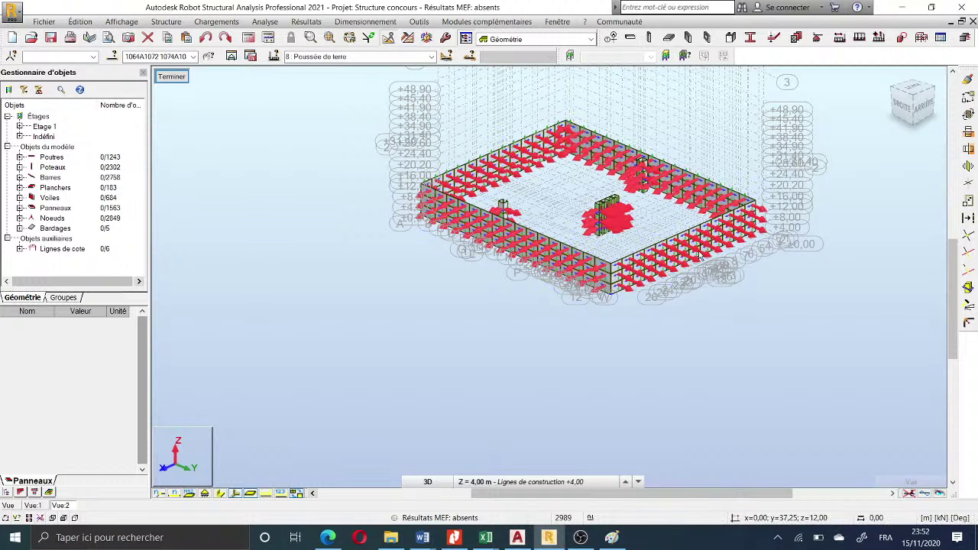
pyautogui.scroll(2, 636, 252)
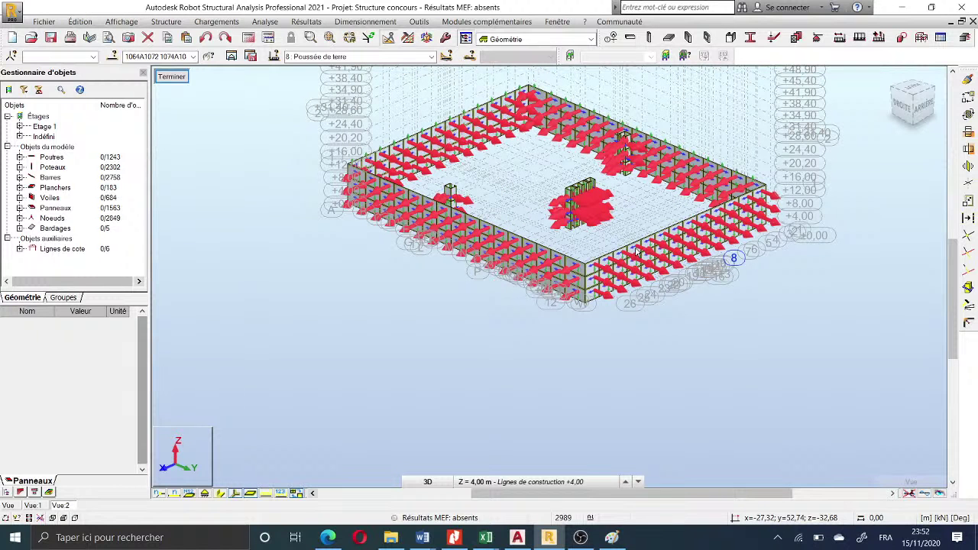
pyautogui.scroll(-2, 636, 252)
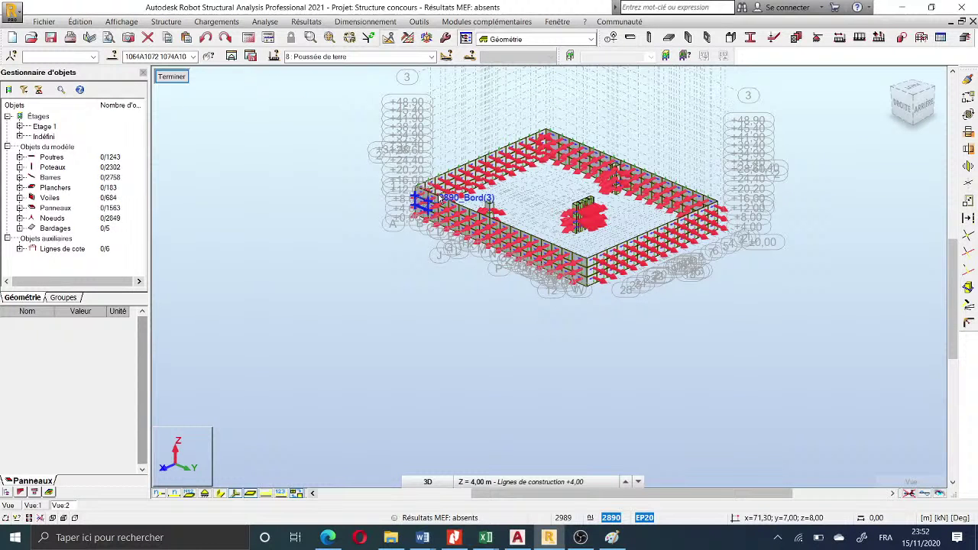
pyautogui.scroll(2, 376, 188)
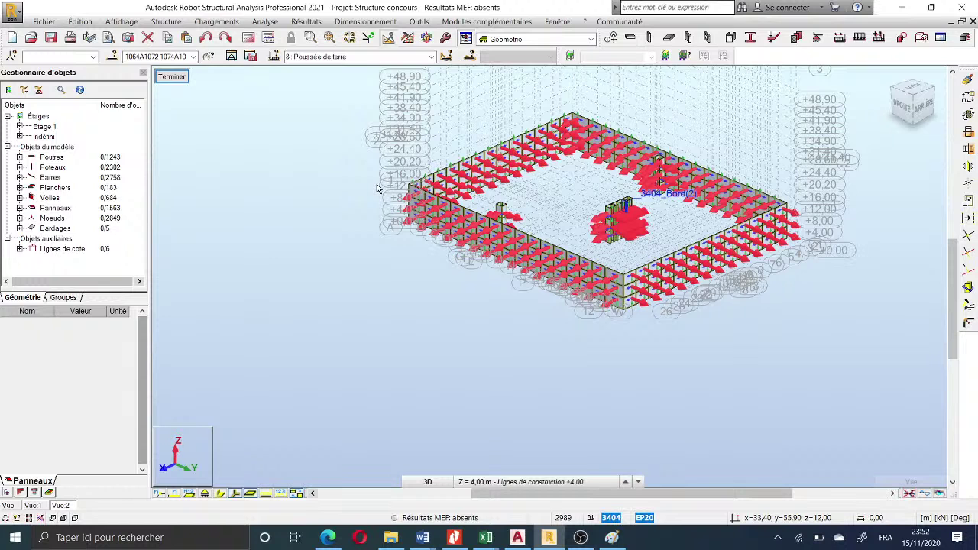
# - Examine the perimeter walls' local axis directions from the right side in 3D and hide the panels' local axes
pyautogui.scroll(-2, 377, 189)
pyautogui.rightClick(168, 217)
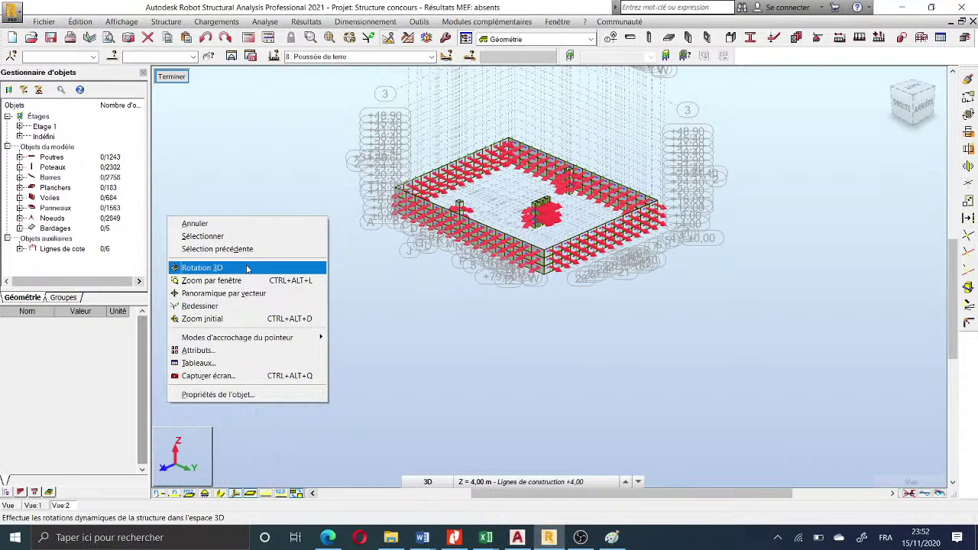
pyautogui.click(247, 268)
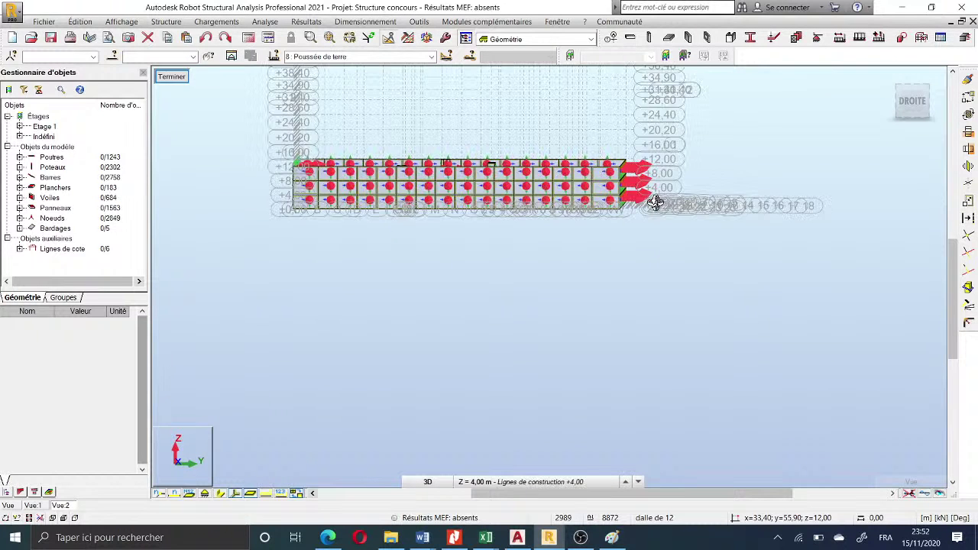
pyautogui.scroll(2, 652, 200)
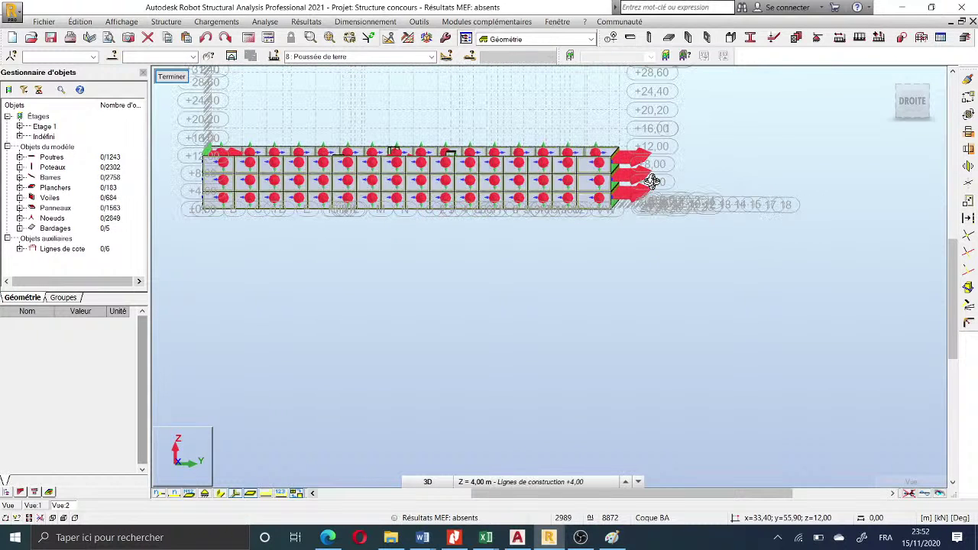
pyautogui.moveTo(651, 181); pyautogui.dragTo(622, 243)
pyautogui.scroll(-2, 615, 244)
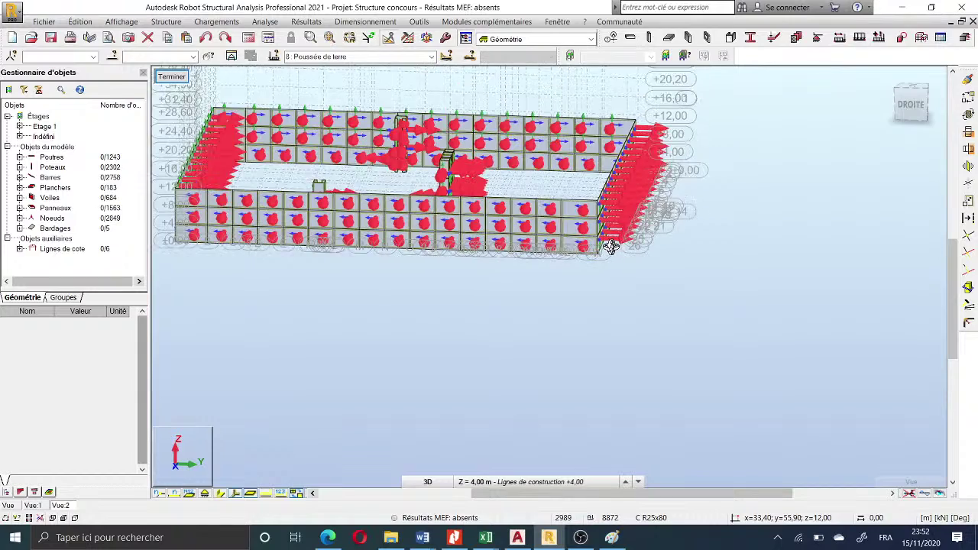
pyautogui.scroll(2, 610, 246)
pyautogui.scroll(1, 604, 254)
pyautogui.scroll(1, 593, 264)
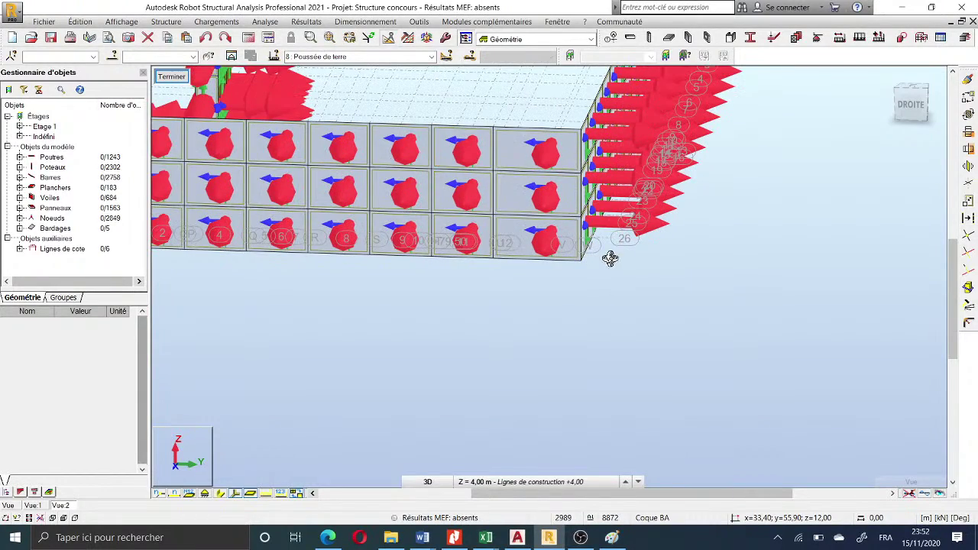
pyautogui.scroll(-2, 524, 325)
pyautogui.moveTo(524, 325); pyautogui.dragTo(626, 252)
pyautogui.scroll(1, 631, 250)
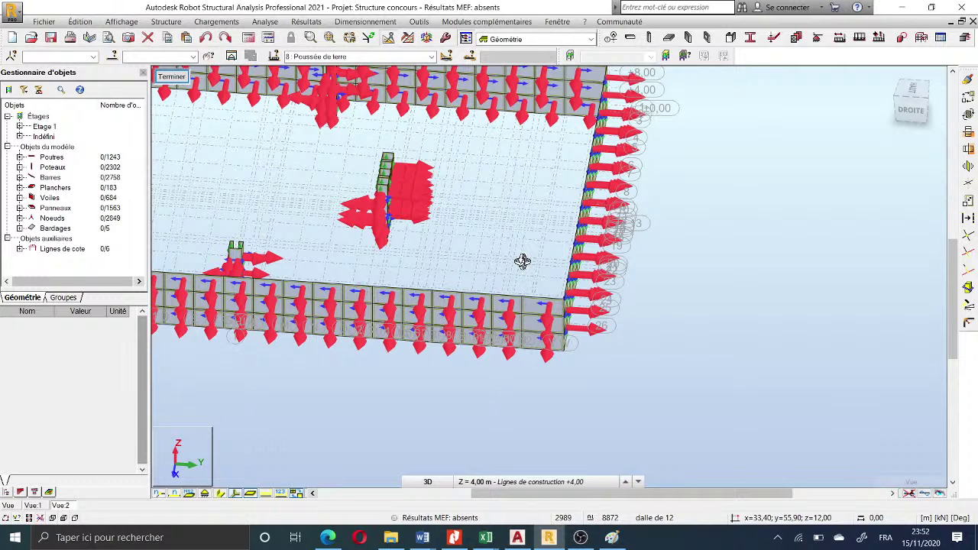
pyautogui.scroll(-2, 522, 261)
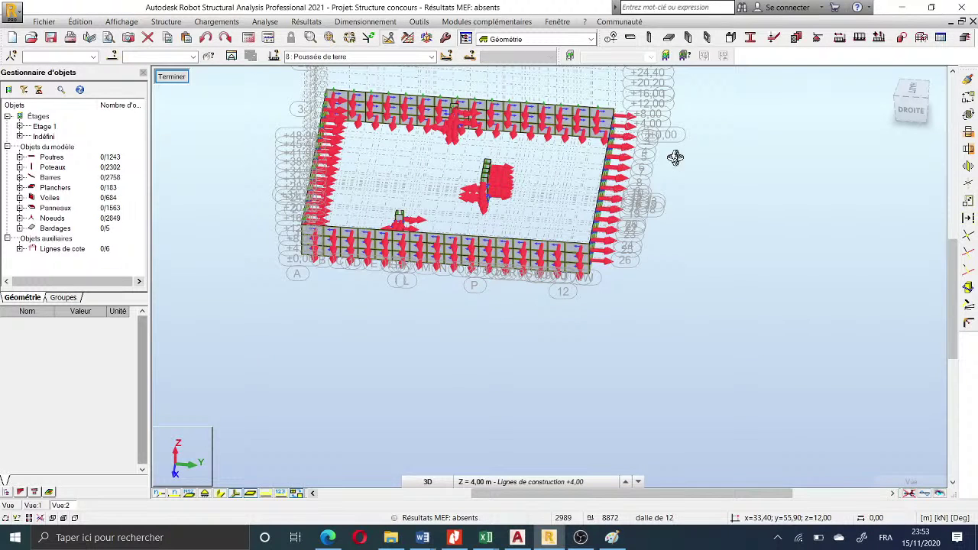
pyautogui.click(236, 493)
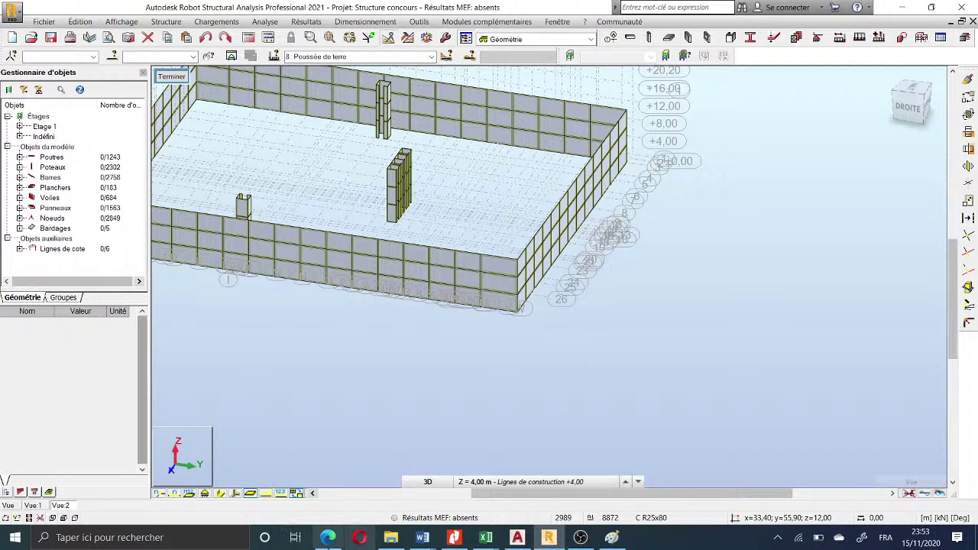
# - Switch to the browser to check the live stream's status and viewer statistics in YouTube Studio, and return to Robot Structural Analysis
pyautogui.click(327, 537)
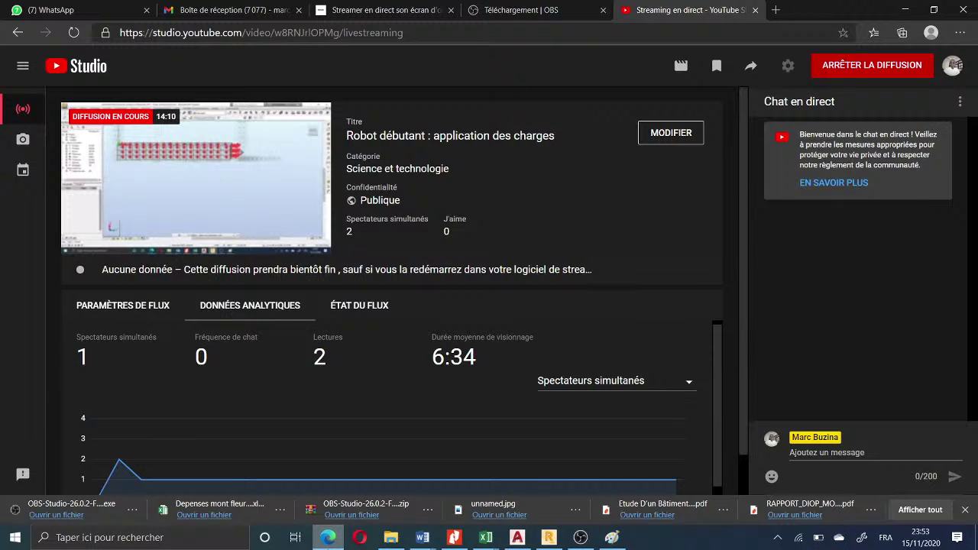
pyautogui.scroll(-1, 382, 405)
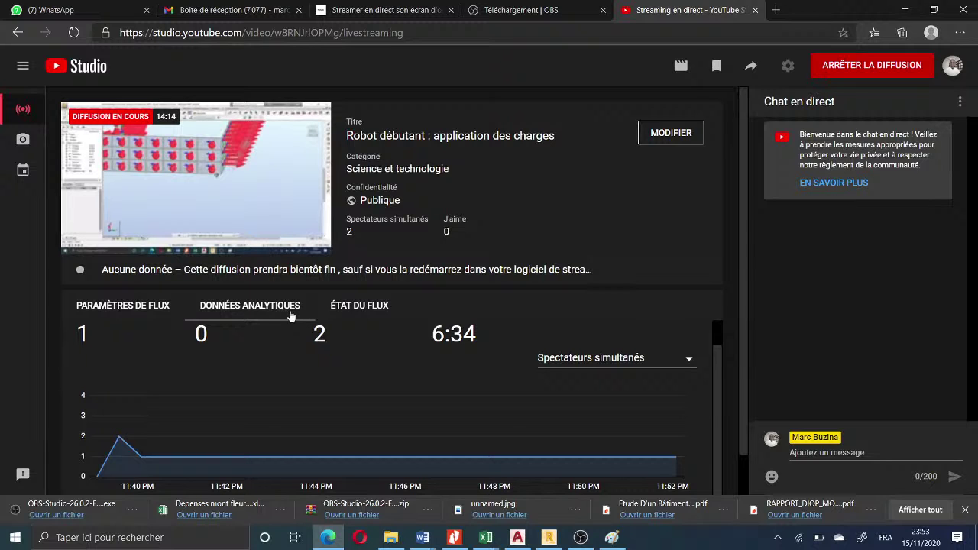
pyautogui.moveTo(391, 537)
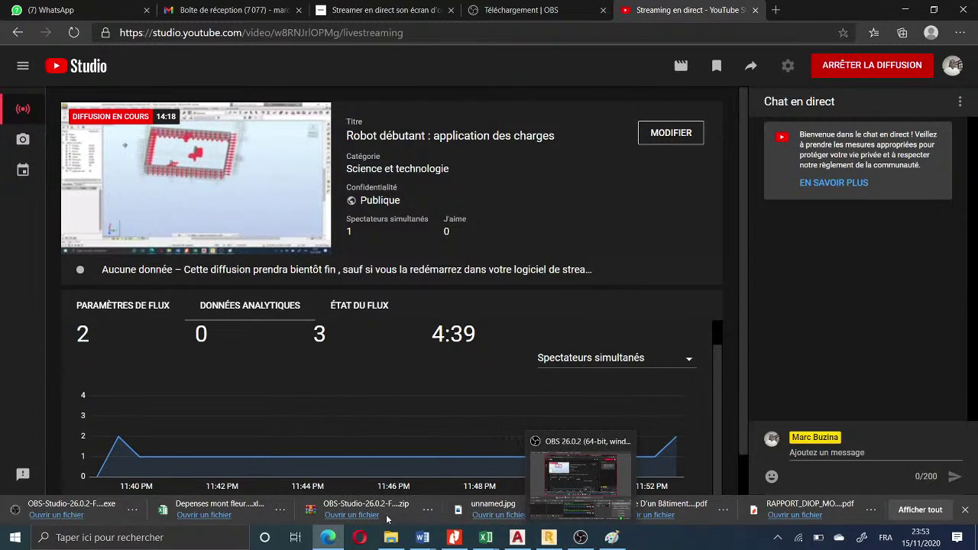
pyautogui.moveTo(337, 540)
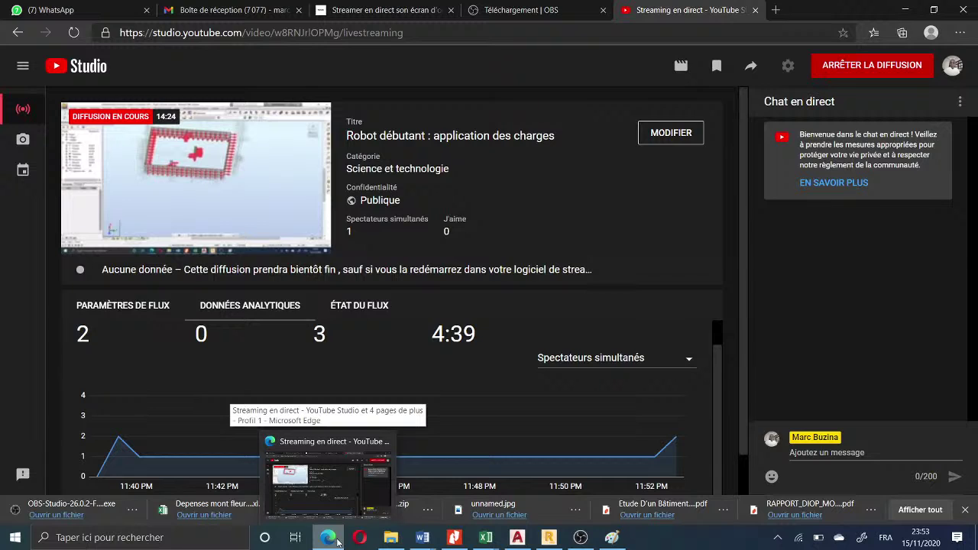
pyautogui.click(337, 541)
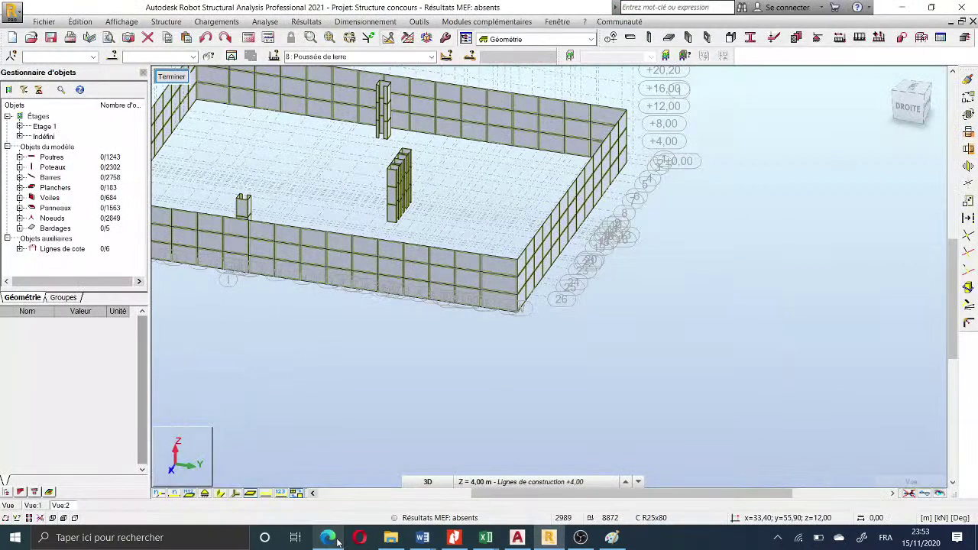
pyautogui.click(336, 541)
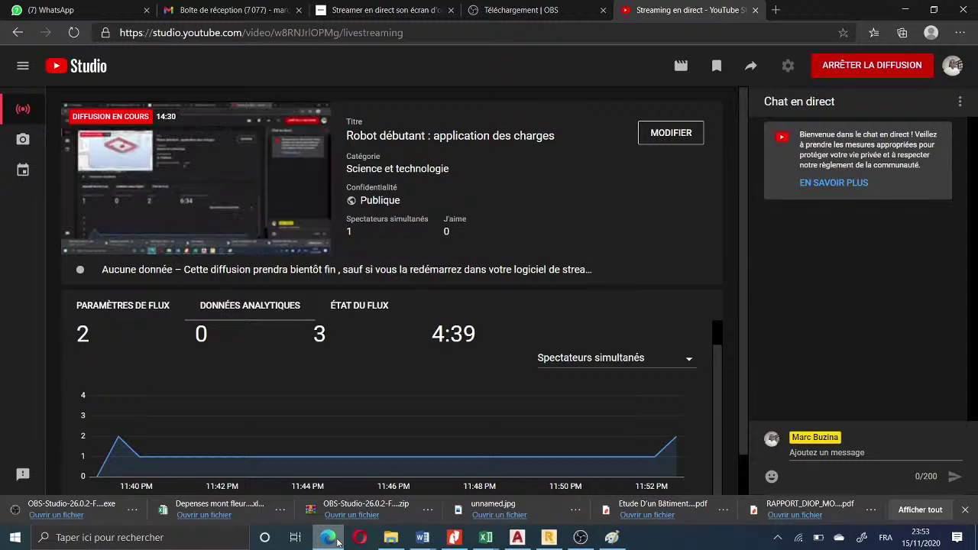
pyautogui.click(337, 541)
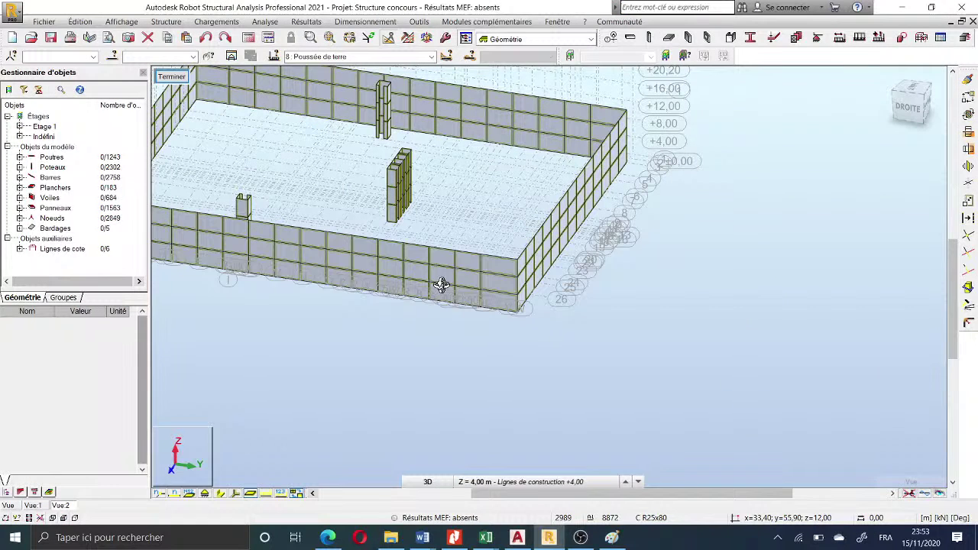
# - Examine the basement perimeter walls in 3D, including the wall along grid line W and its corner at line 26
pyautogui.scroll(2, 524, 328)
pyautogui.scroll(-5, 591, 345)
pyautogui.scroll(4, 642, 275)
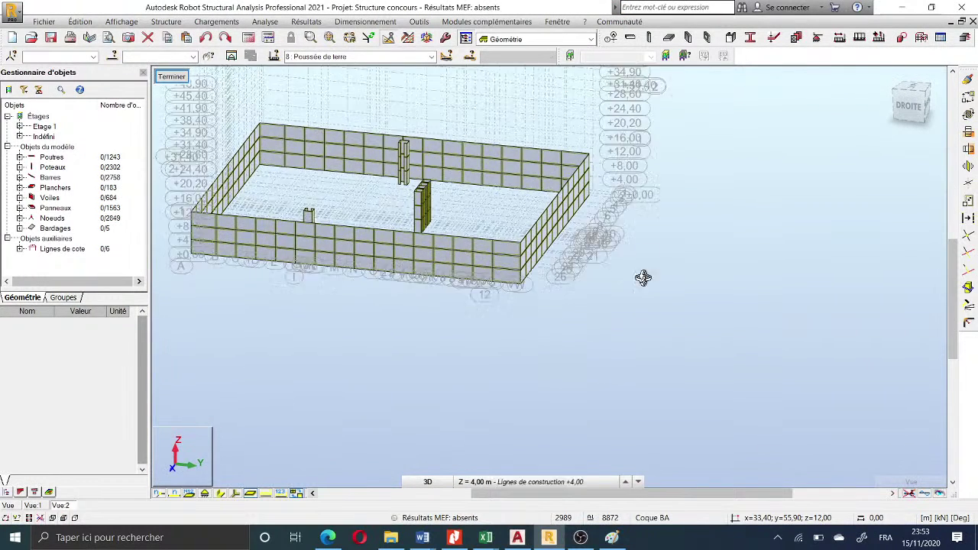
pyautogui.scroll(3, 565, 214)
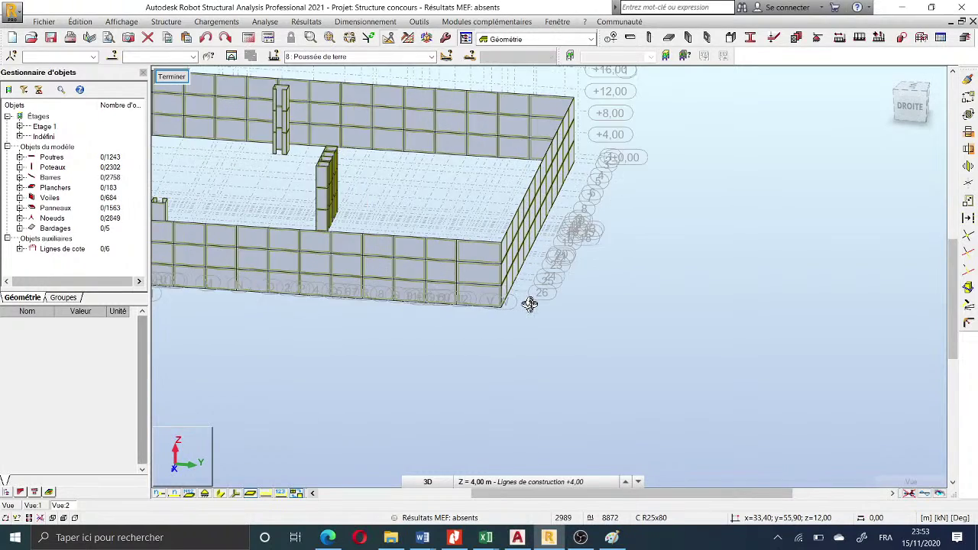
pyautogui.scroll(-3, 611, 168)
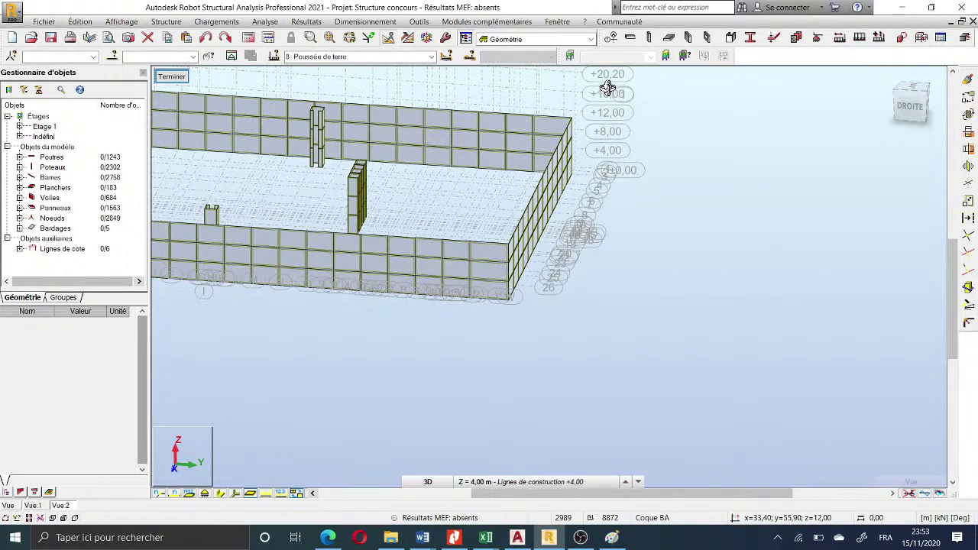
pyautogui.scroll(3, 635, 126)
pyautogui.scroll(1, 635, 125)
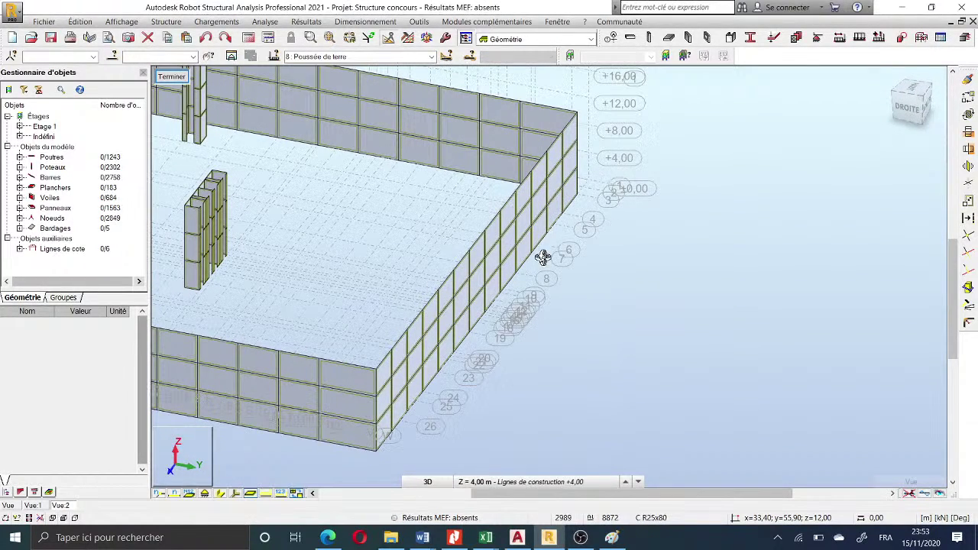
pyautogui.scroll(-2, 571, 213)
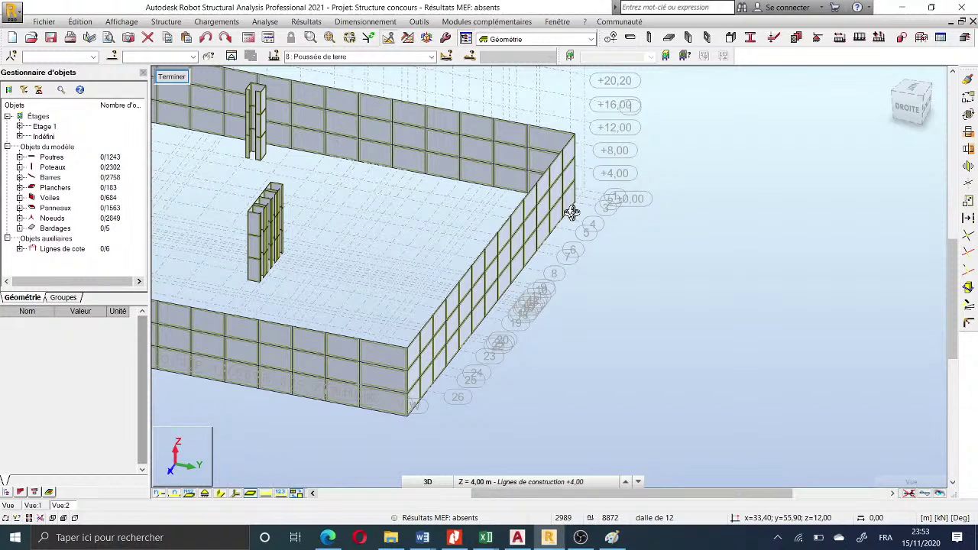
pyautogui.moveTo(571, 212); pyautogui.dragTo(459, 353, button='middle')
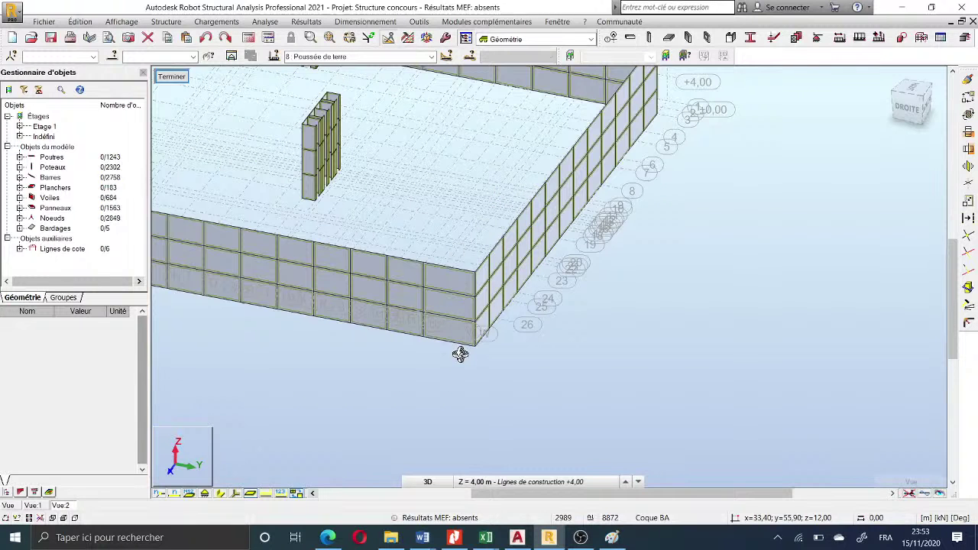
pyautogui.scroll(3, 459, 353)
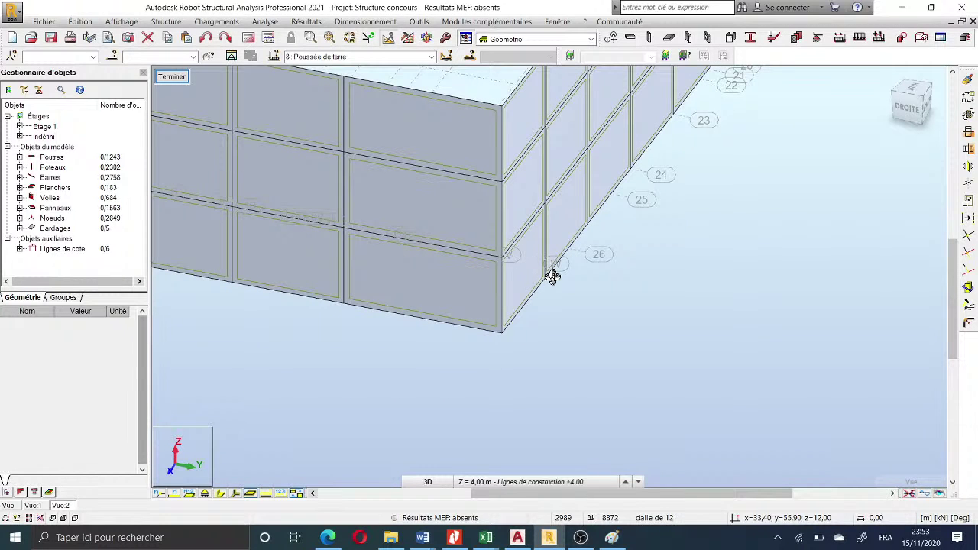
pyautogui.keyDown('shift'); pyautogui.moveTo(552, 277); pyautogui.dragTo(542, 308, button='middle'); pyautogui.keyUp('shift')
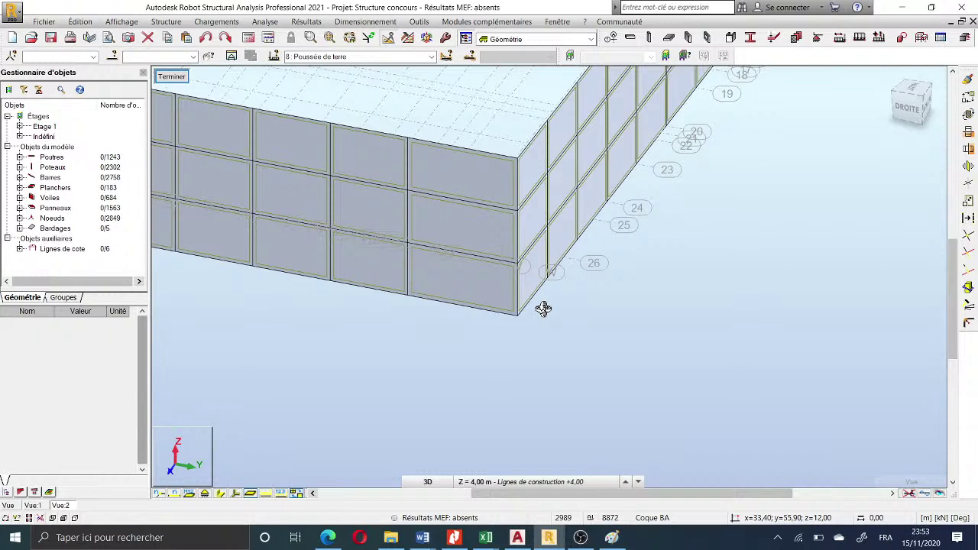
pyautogui.scroll(-5, 543, 307)
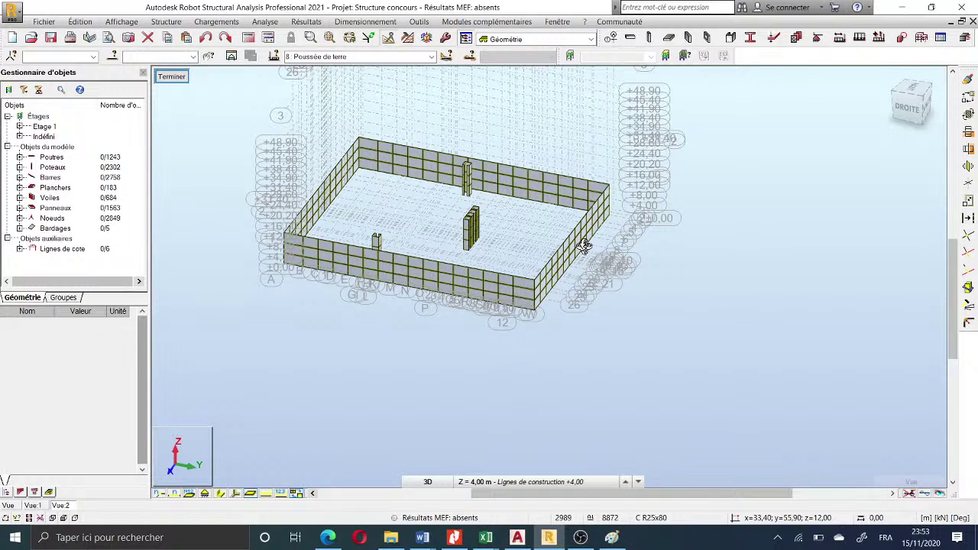
pyautogui.scroll(1, 583, 246)
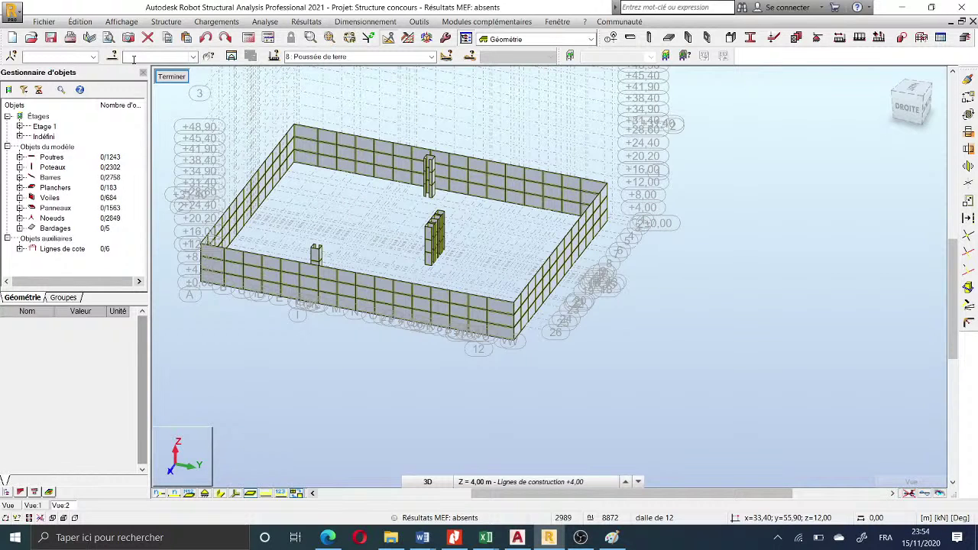
# - Open the bar selection's geometry criteria and set the Z-axis range from 0 to 12 m
pyautogui.click(114, 56)
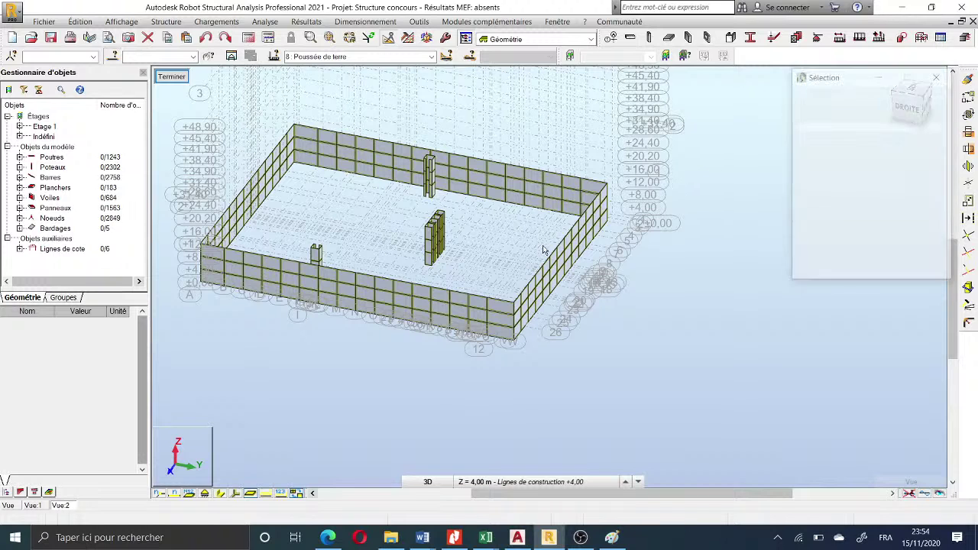
pyautogui.click(865, 164)
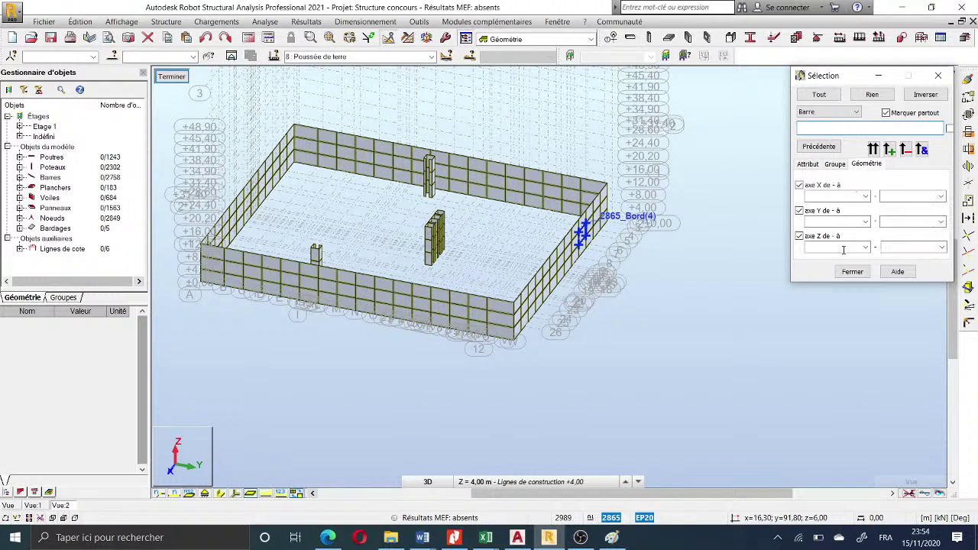
pyautogui.click(840, 246)
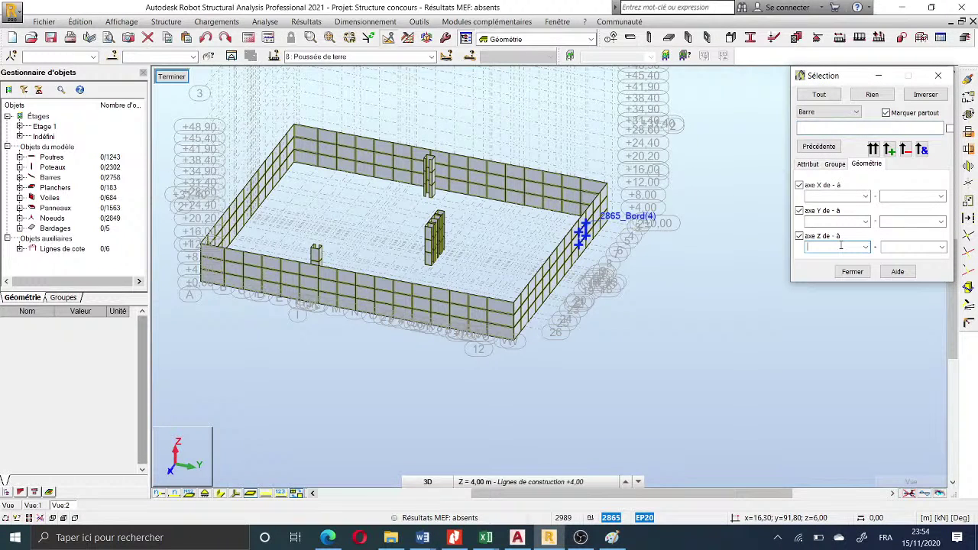
pyautogui.write('0')
pyautogui.click(908, 248)
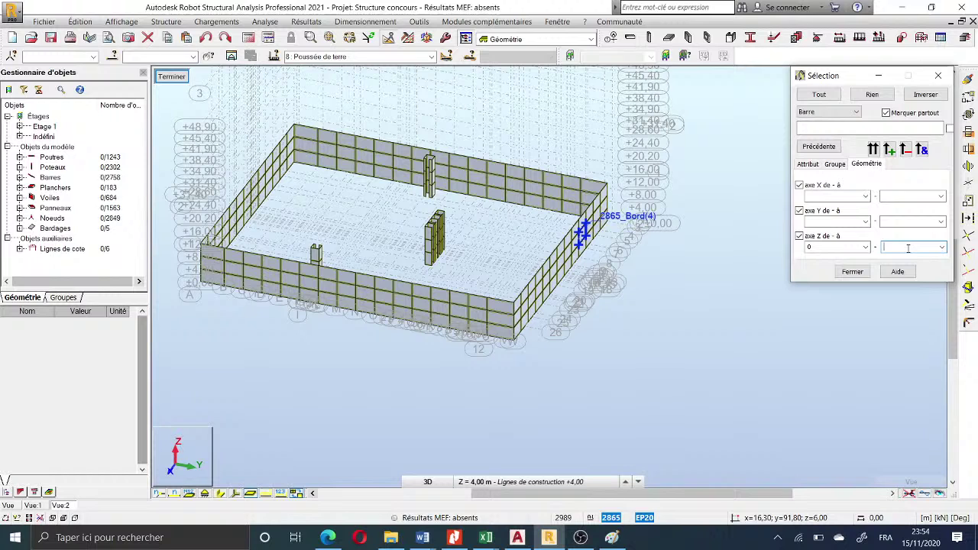
pyautogui.write('12')
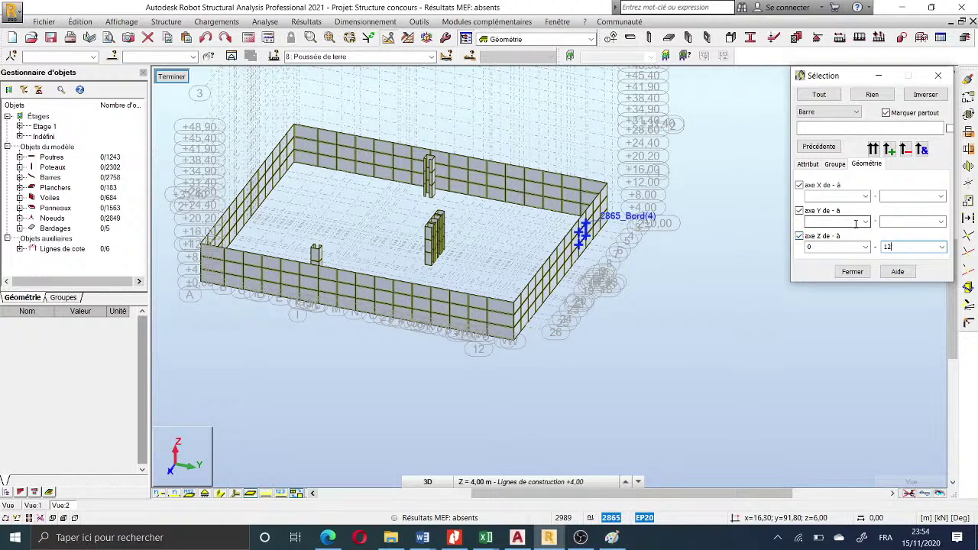
# - Set the Y-axis range from 91.80 to 91.80 m using construction line W, and apply the selection criteria
pyautogui.click(856, 223)
pyautogui.click(865, 222)
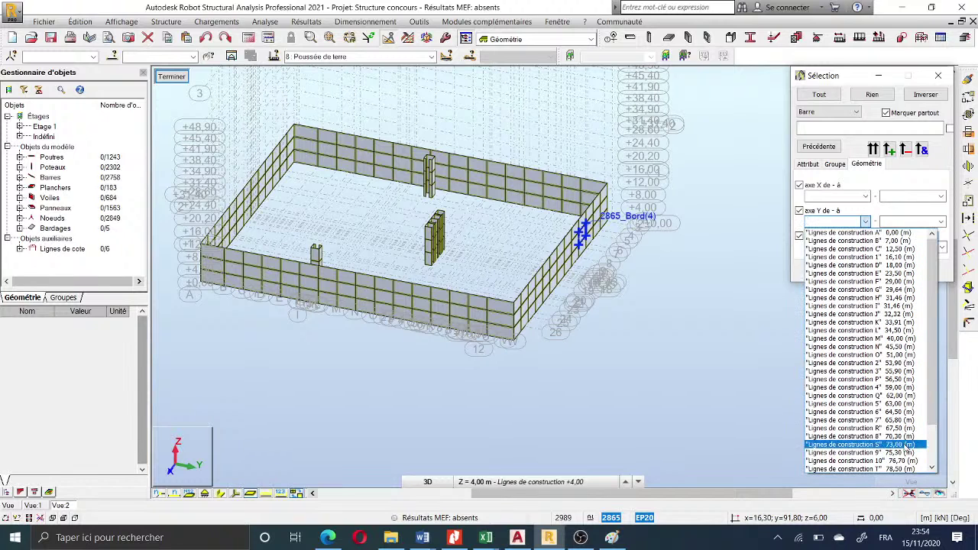
pyautogui.scroll(-2, 883, 431)
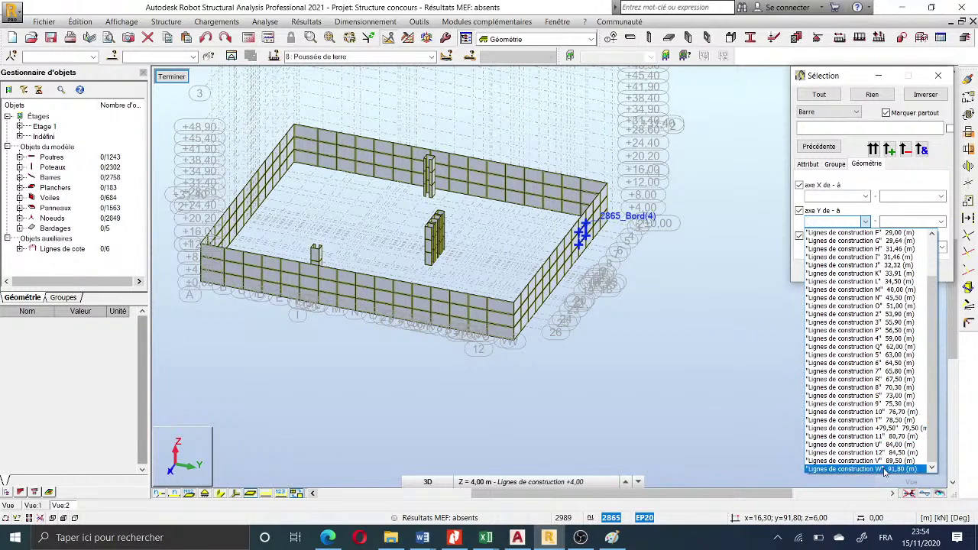
pyautogui.click(882, 469)
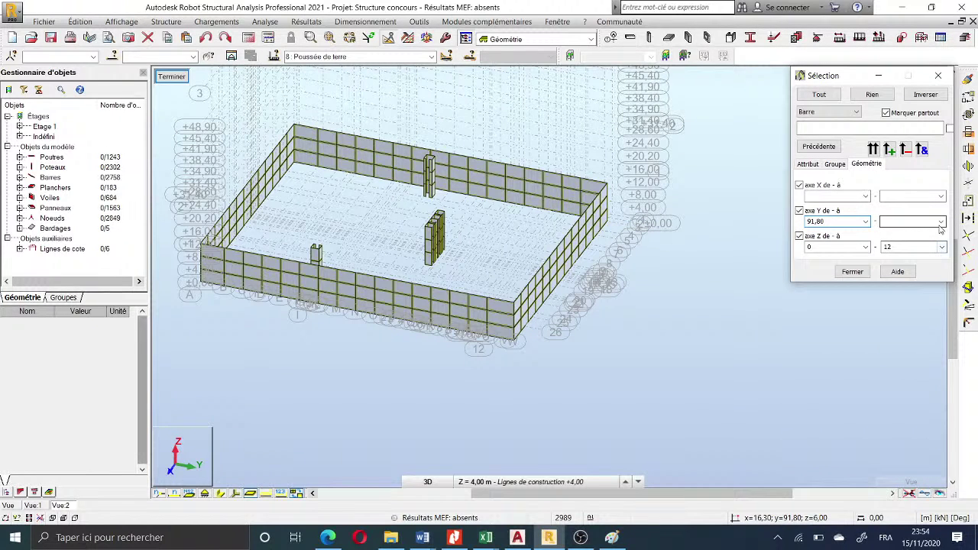
pyautogui.click(940, 222)
pyautogui.scroll(-3, 928, 344)
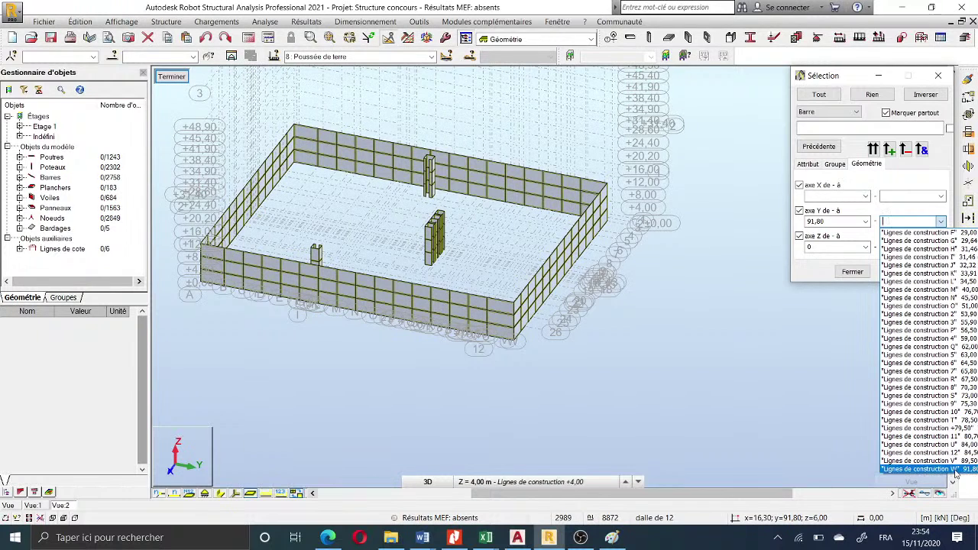
pyautogui.click(916, 469)
pyautogui.click(873, 148)
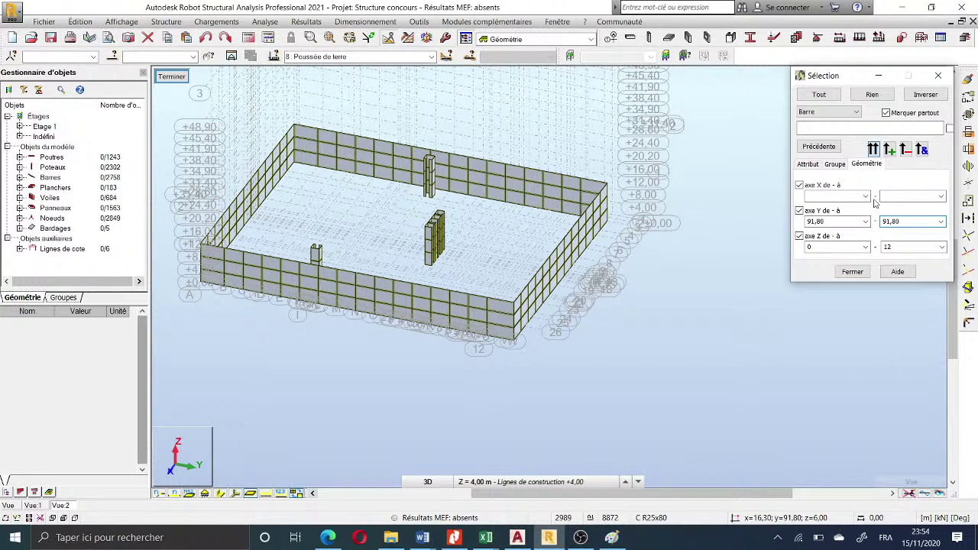
# - Change the selection's object type to Panneau to select the wall panels along grid line W with the existing geometry criteria
pyautogui.click(855, 113)
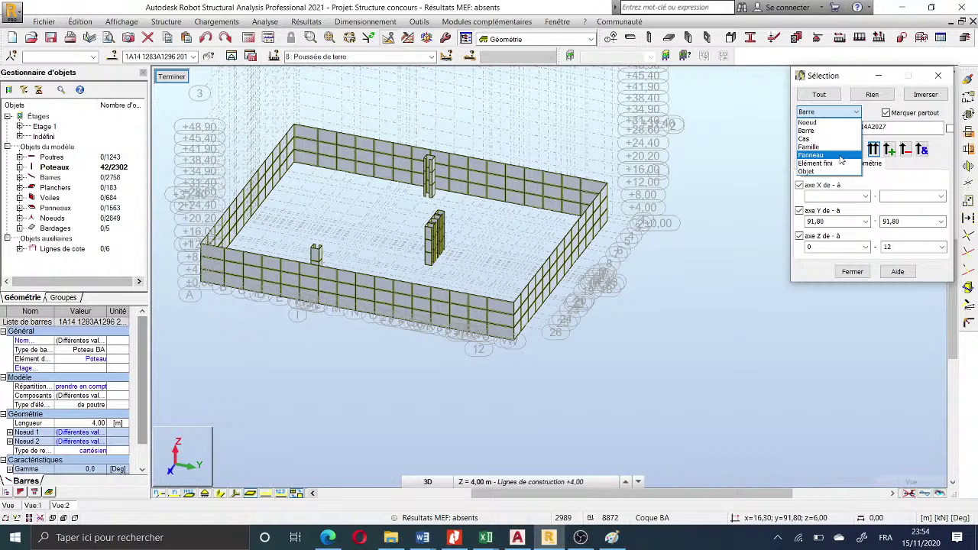
pyautogui.click(840, 155)
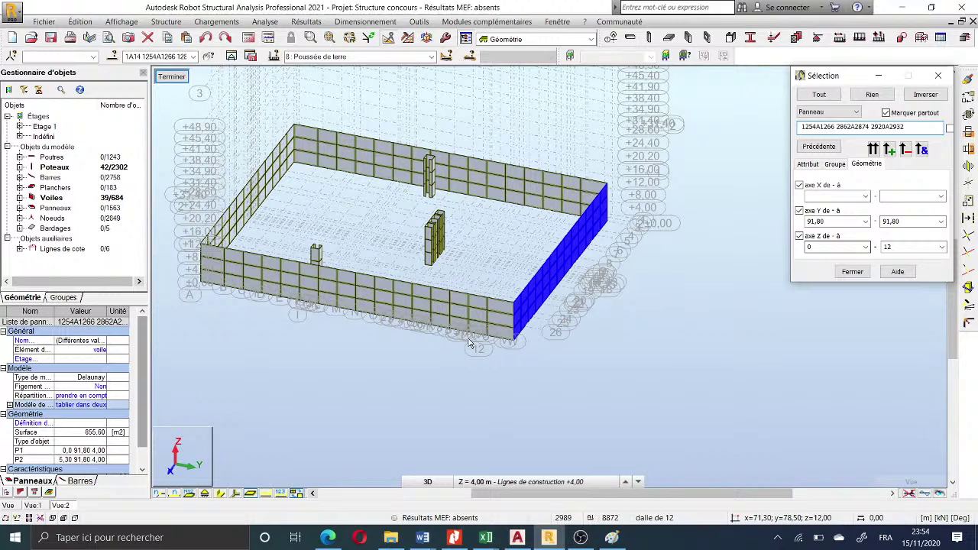
# - Examine the selected wall along grid line W, its corner at line 26 and the adjoining basement perimeter walls
pyautogui.scroll(3, 391, 321)
pyautogui.scroll(-3, 640, 337)
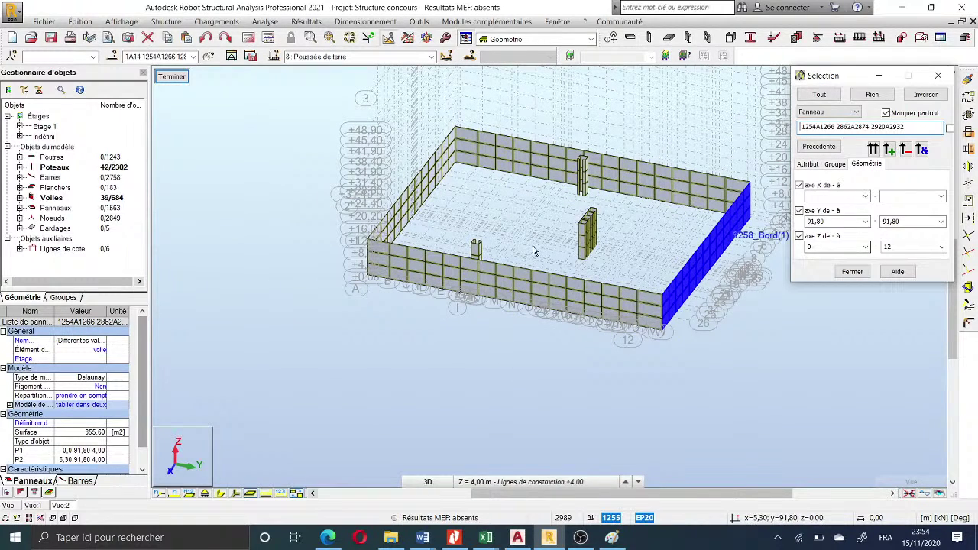
pyautogui.scroll(5, 374, 259)
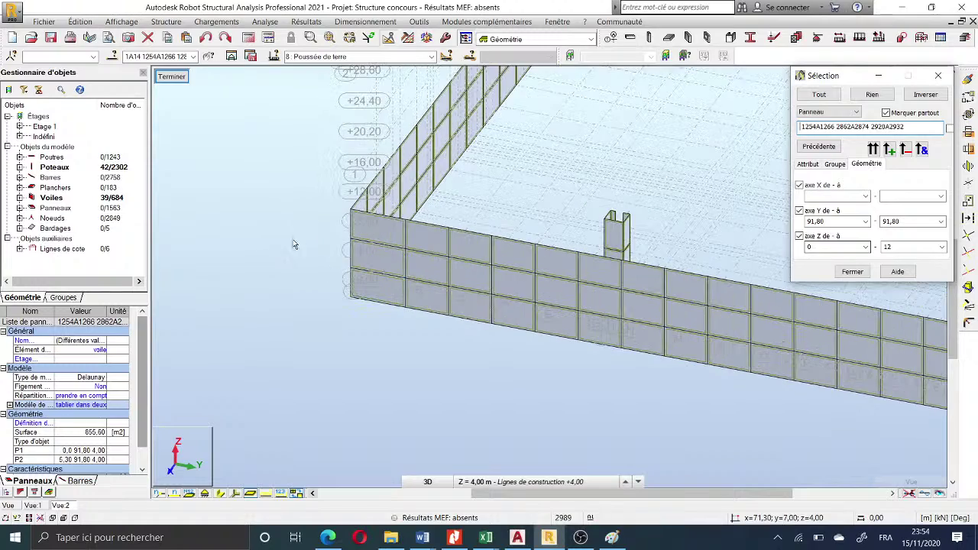
pyautogui.scroll(-5, 291, 234)
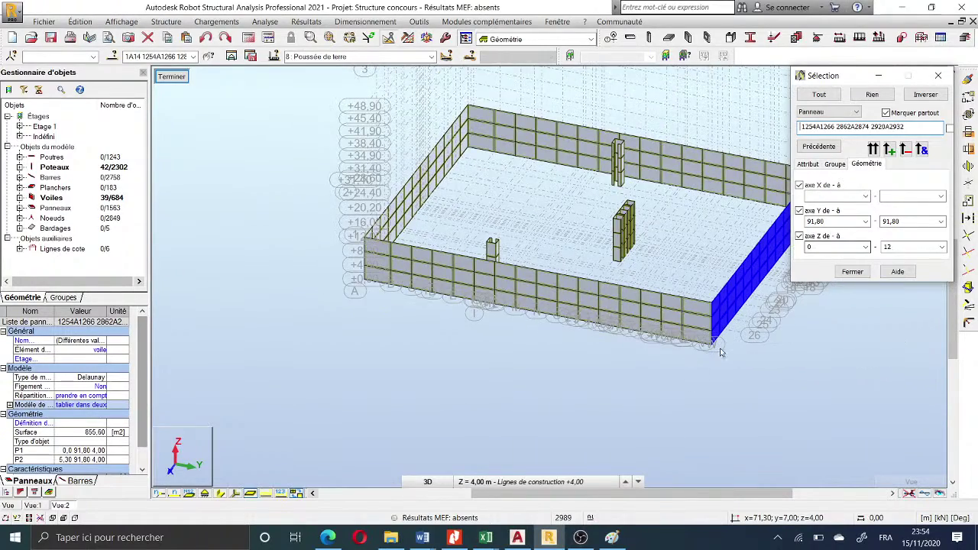
pyautogui.scroll(4, 737, 343)
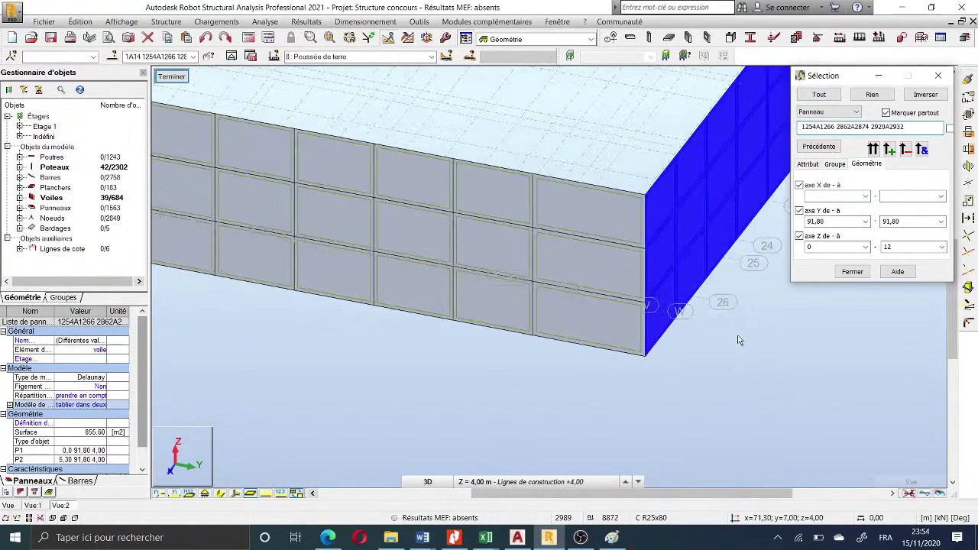
pyautogui.scroll(-4, 741, 341)
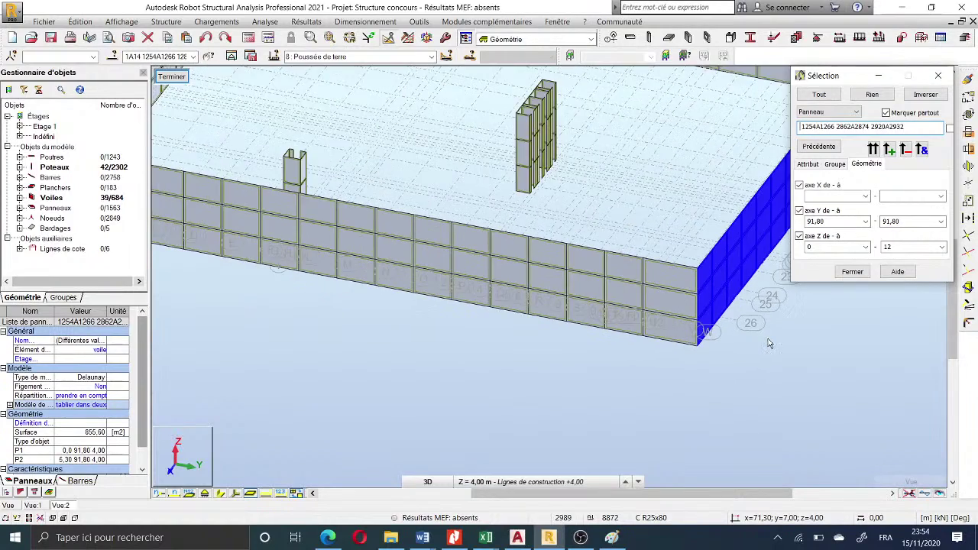
pyautogui.scroll(-1, 770, 343)
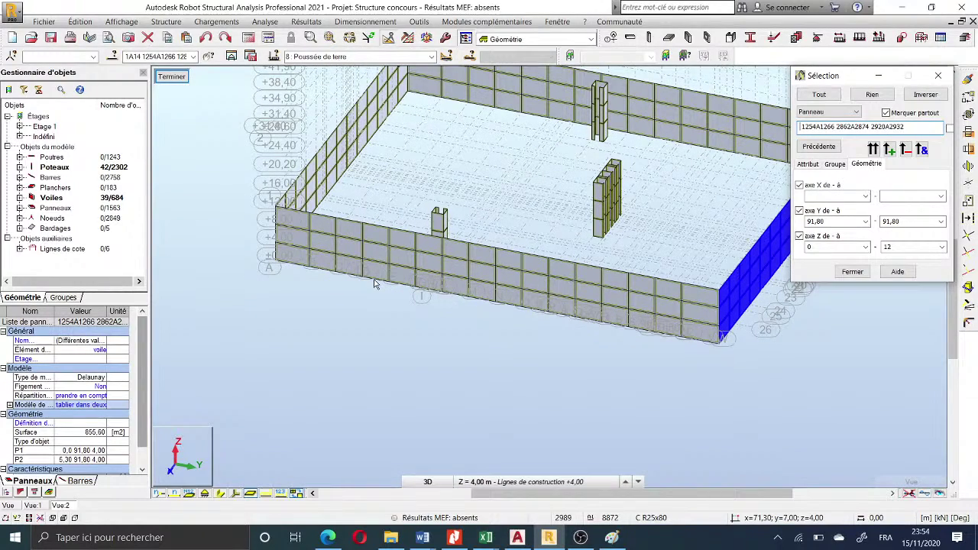
pyautogui.scroll(1, 310, 265)
pyautogui.scroll(-2, 313, 264)
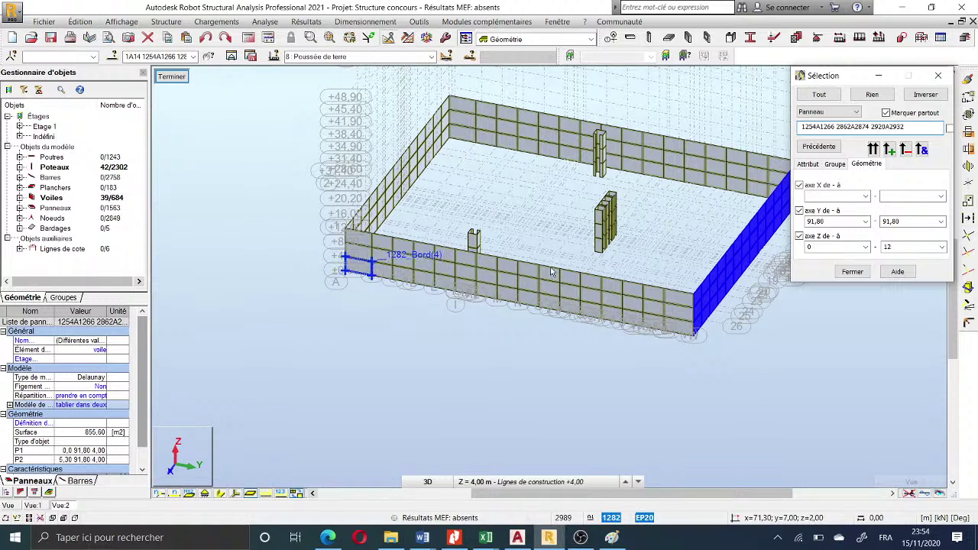
pyautogui.scroll(1, 319, 273)
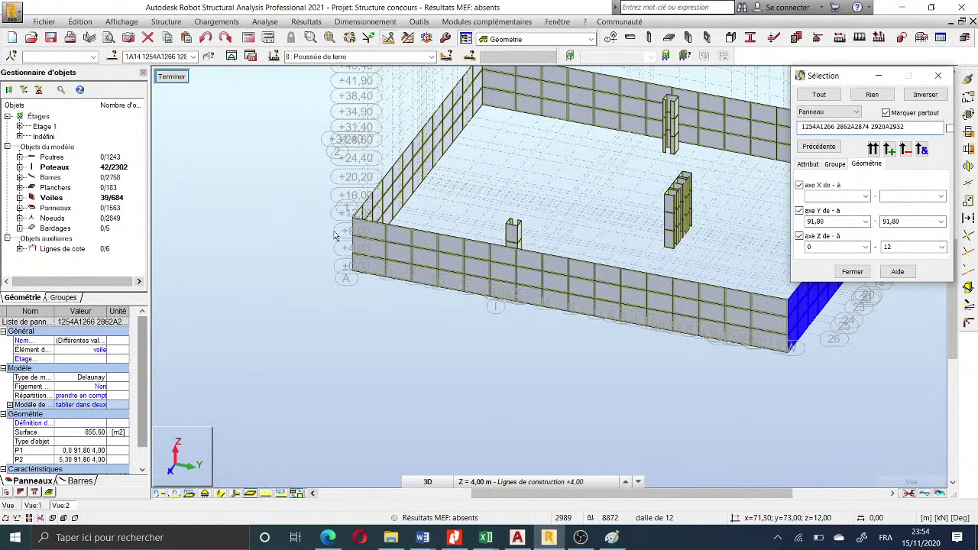
pyautogui.scroll(-2, 424, 362)
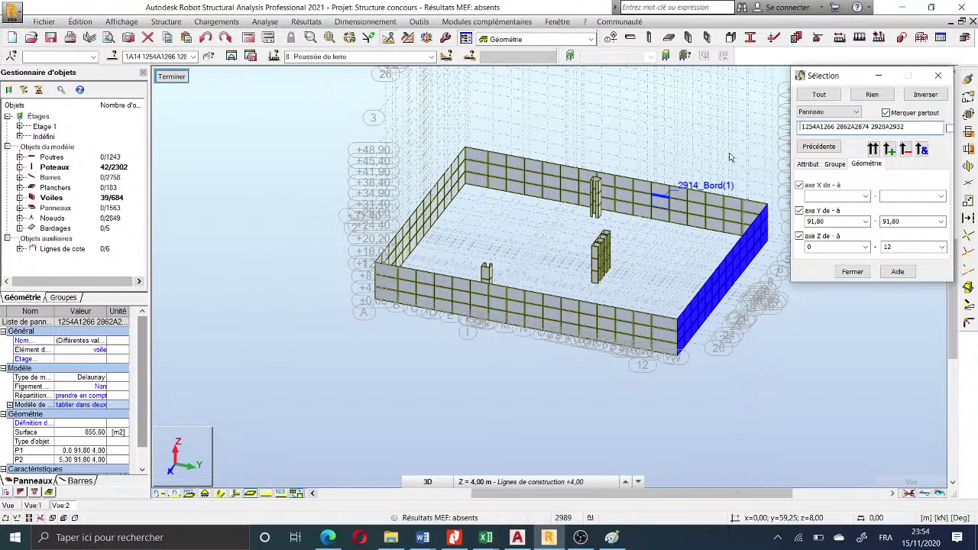
pyautogui.scroll(2, 739, 320)
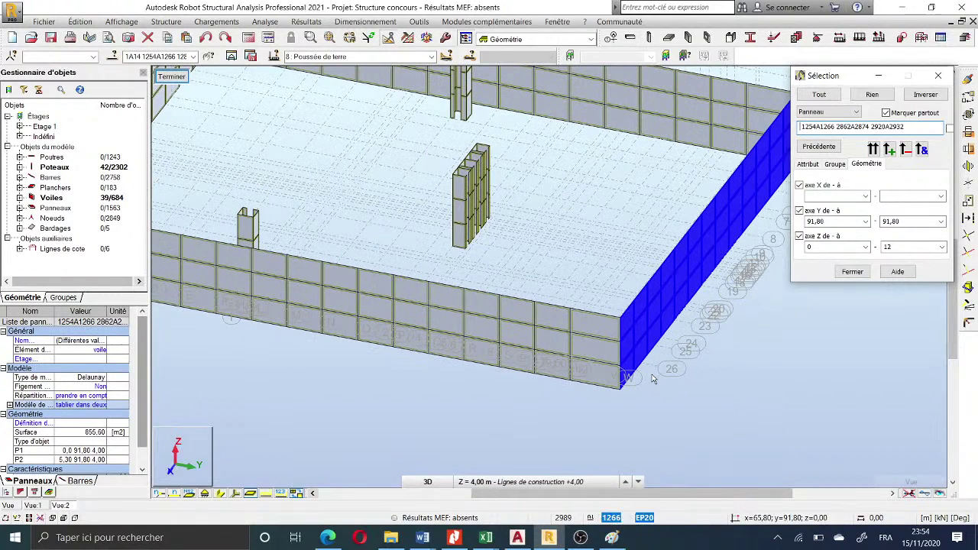
pyautogui.scroll(-3, 651, 380)
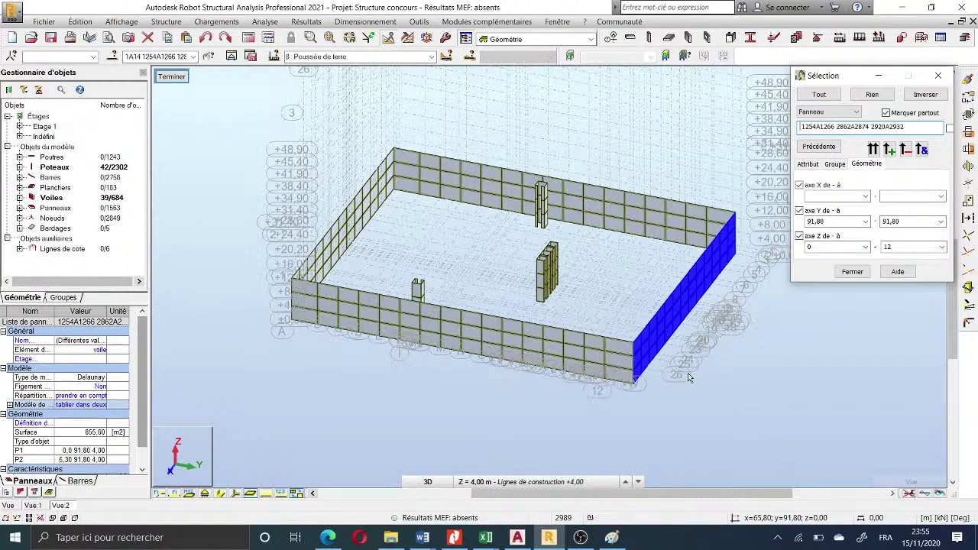
pyautogui.scroll(-1, 687, 373)
# - Rotate the model in 3D to view the selected wall from inside the basement, and display the panels' local axes
pyautogui.rightClick(178, 289)
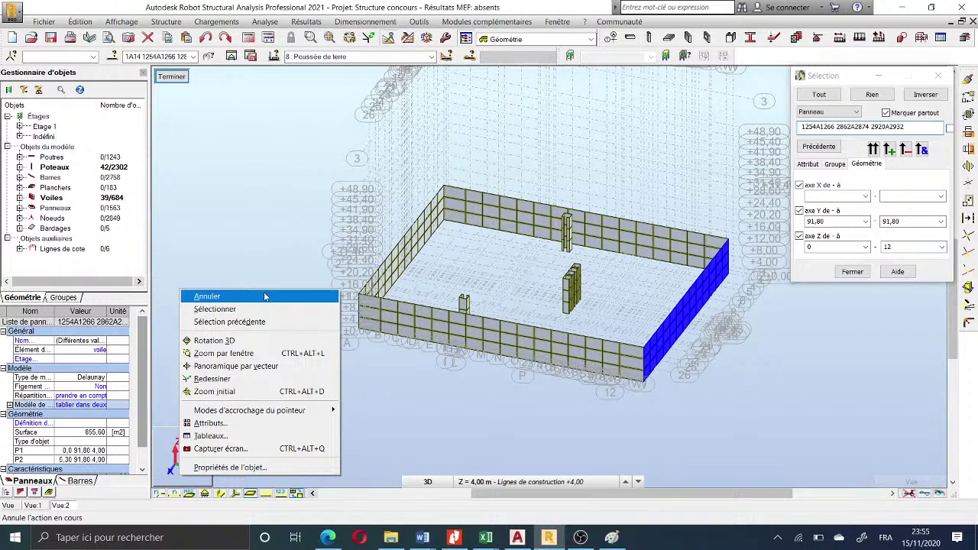
pyautogui.click(265, 339)
pyautogui.moveTo(264, 340); pyautogui.dragTo(529, 359)
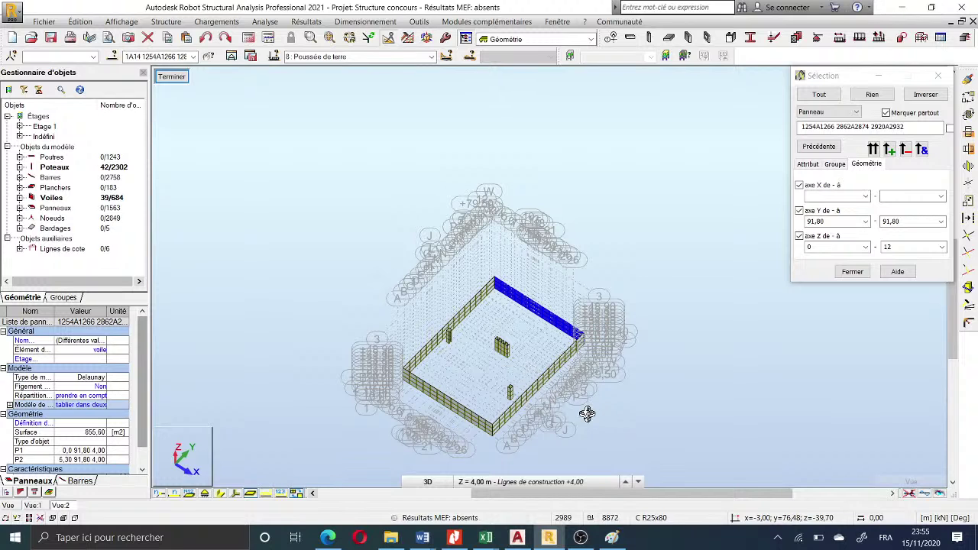
pyautogui.scroll(2, 585, 410)
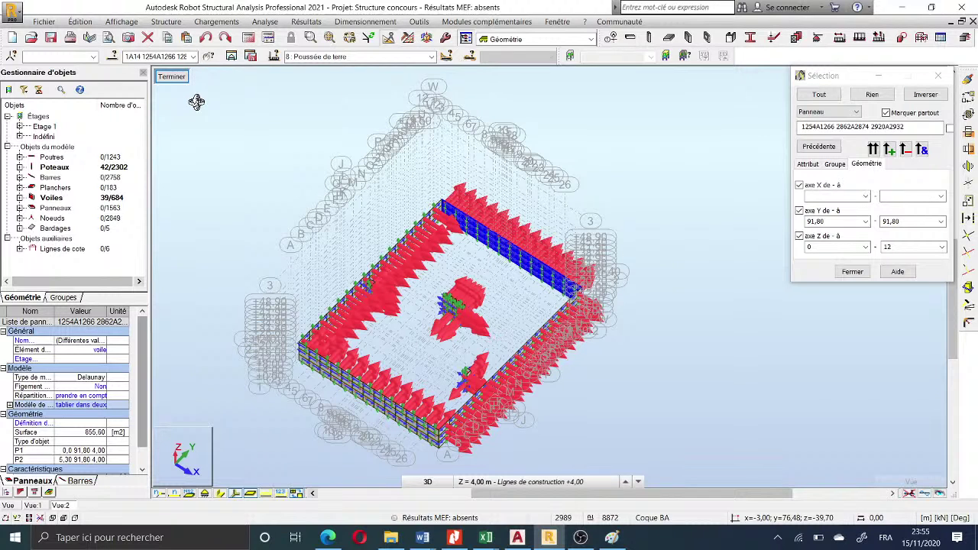
# - Invert the local Z-axis orientation of the selected wall panels along grid line W and apply it
pyautogui.click(879, 75)
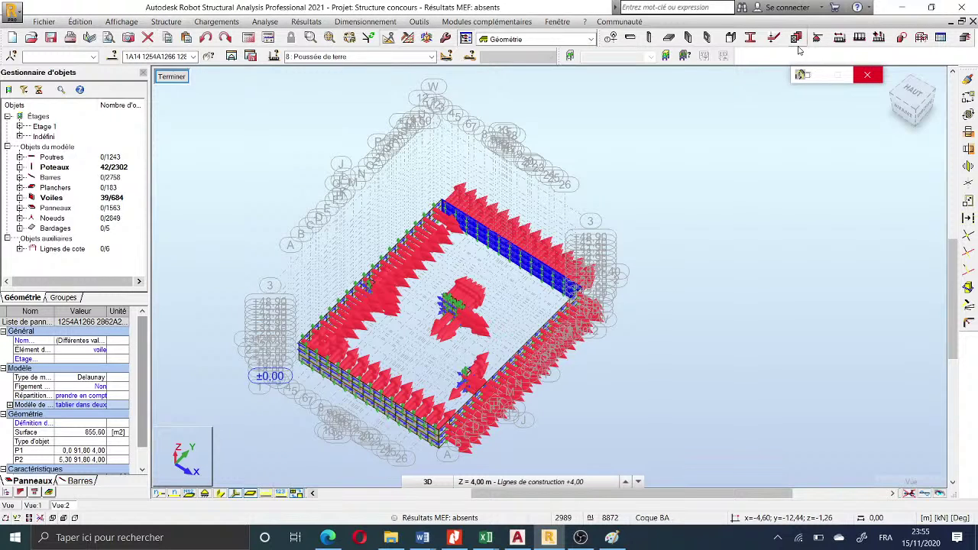
pyautogui.click(166, 22)
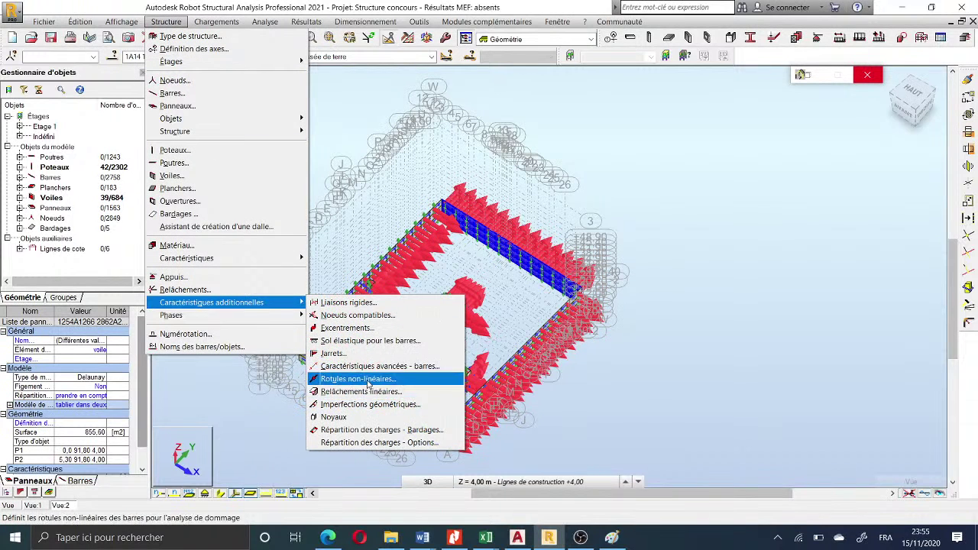
pyautogui.click(285, 227)
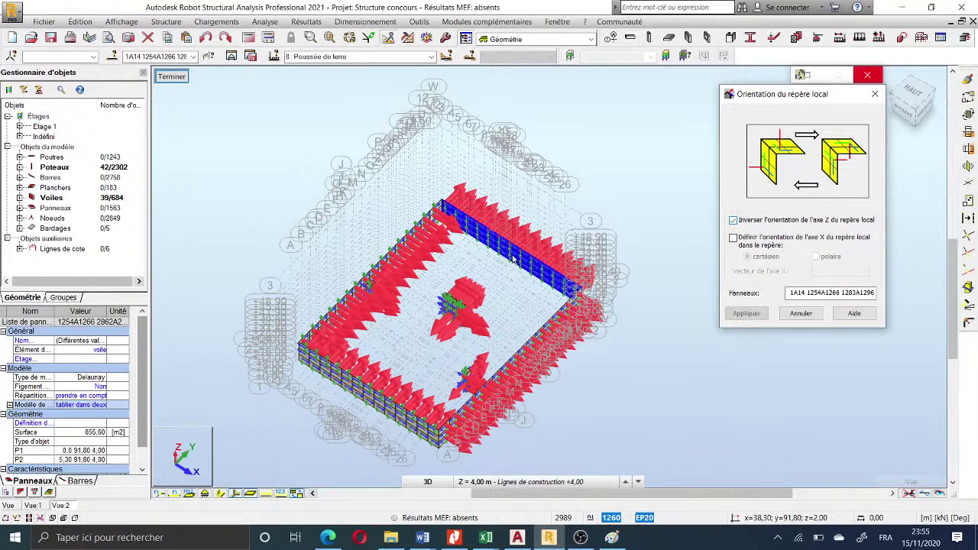
pyautogui.click(495, 219)
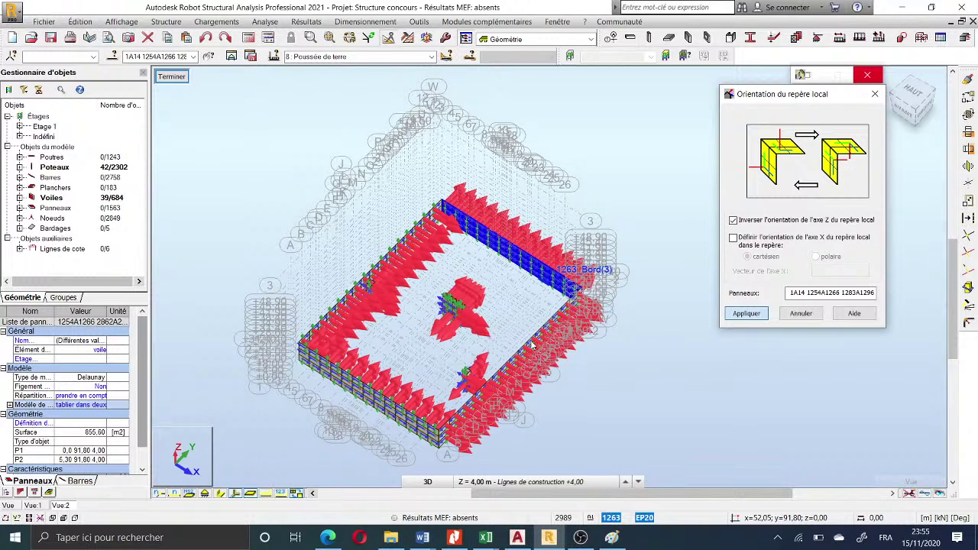
pyautogui.click(713, 218)
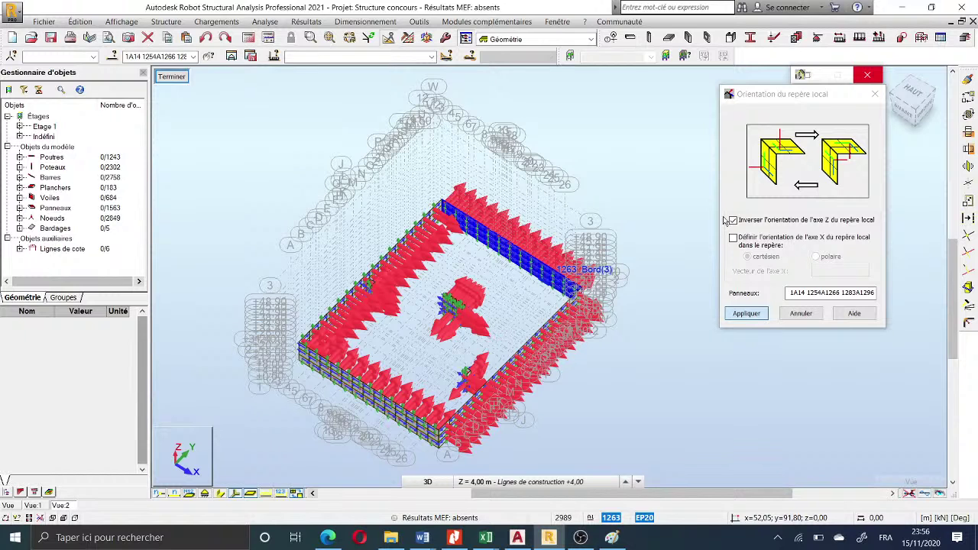
# - Examine the local Z-axis directions on all basement perimeter walls from several 3D viewpoints
pyautogui.scroll(-1, 724, 220)
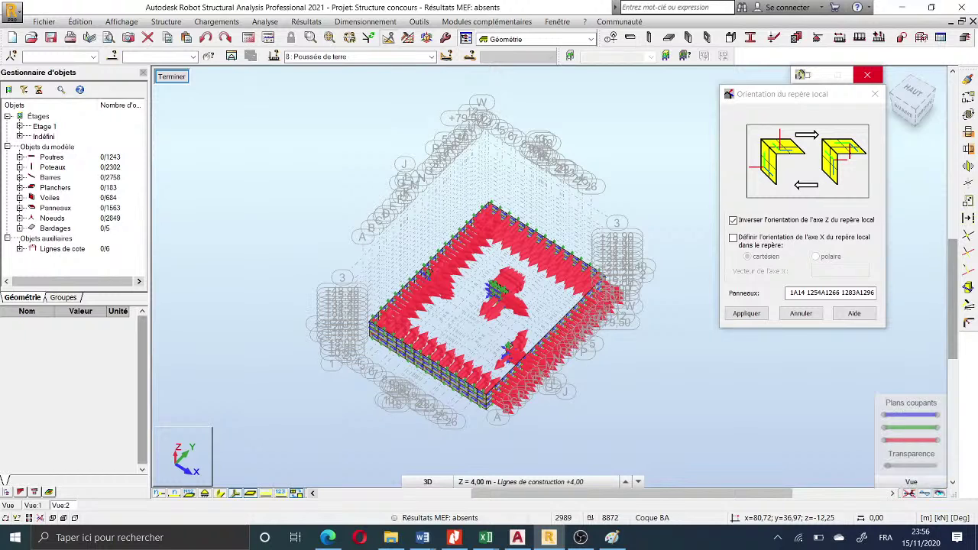
pyautogui.rightClick(221, 222)
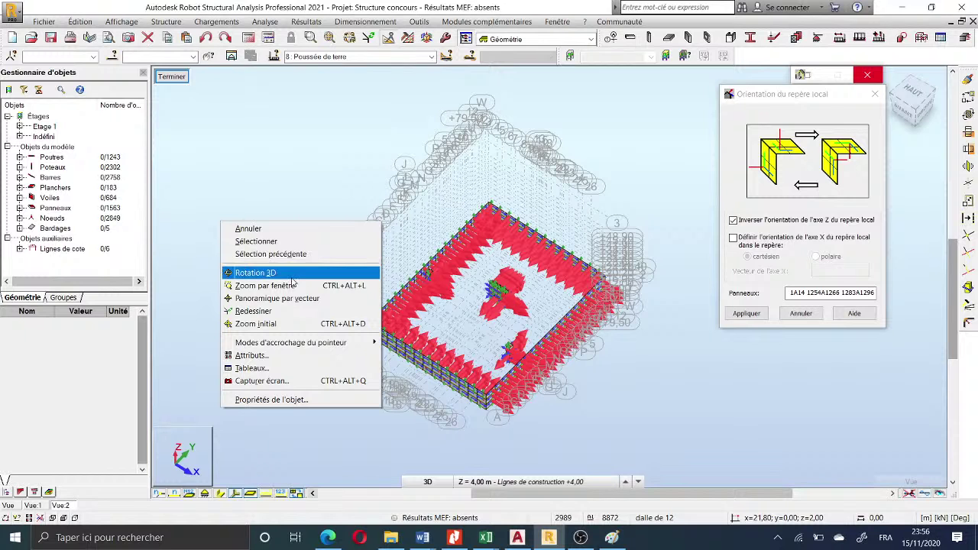
pyautogui.click(291, 277)
pyautogui.moveTo(291, 280); pyautogui.dragTo(524, 300)
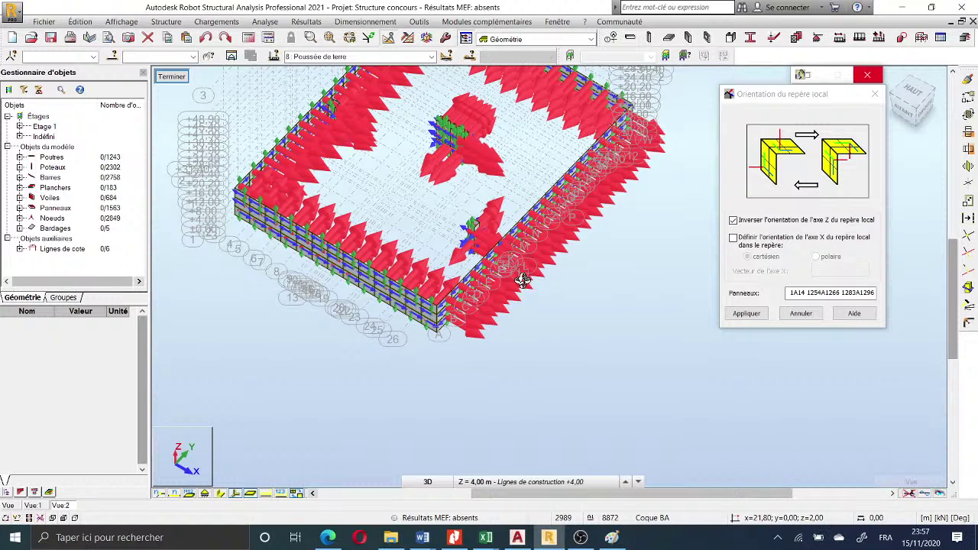
pyautogui.scroll(1, 523, 280)
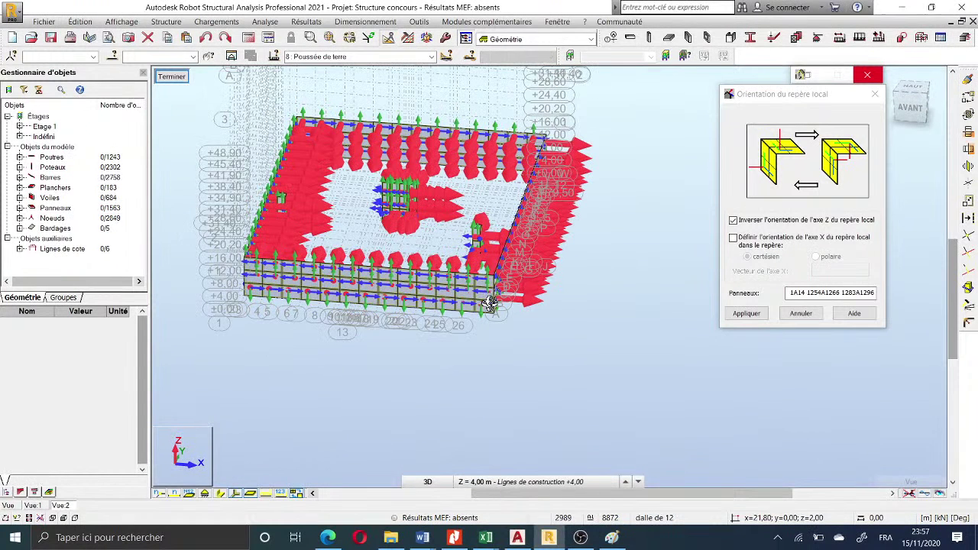
pyautogui.scroll(2, 508, 298)
pyautogui.scroll(-3, 508, 298)
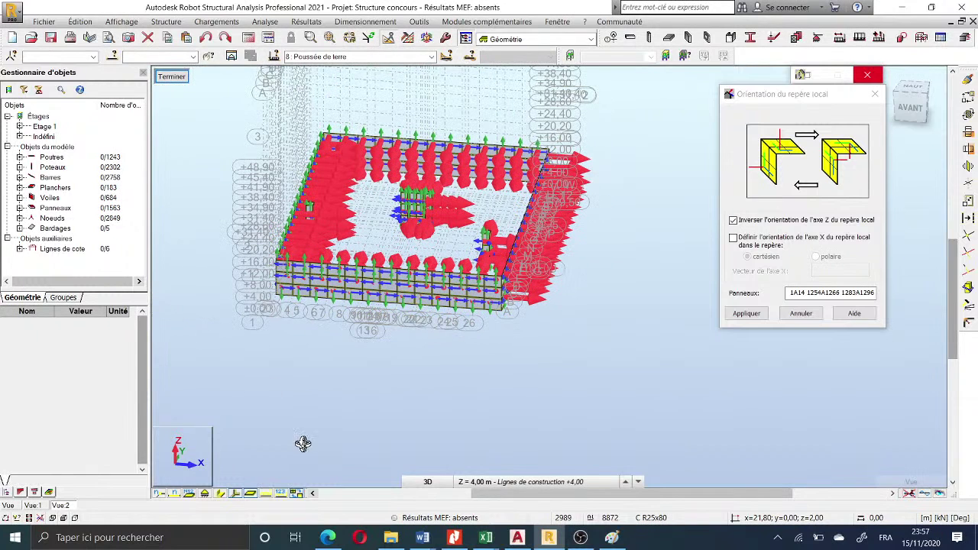
# - Hide the local axes, switch to the top view, and window-select the perimeter wall along grid line 26
pyautogui.click(239, 494)
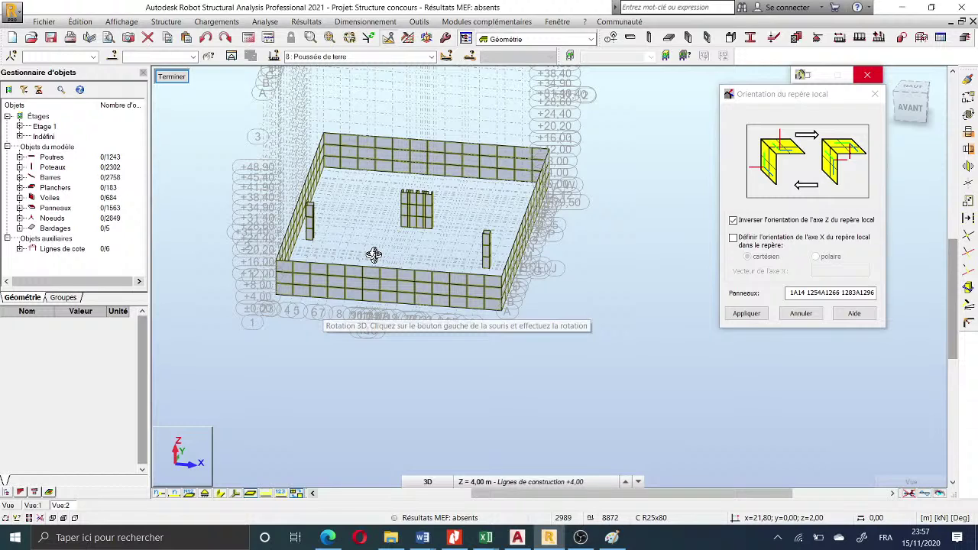
pyautogui.moveTo(373, 254); pyautogui.dragTo(547, 293)
pyautogui.scroll(-3, 546, 280)
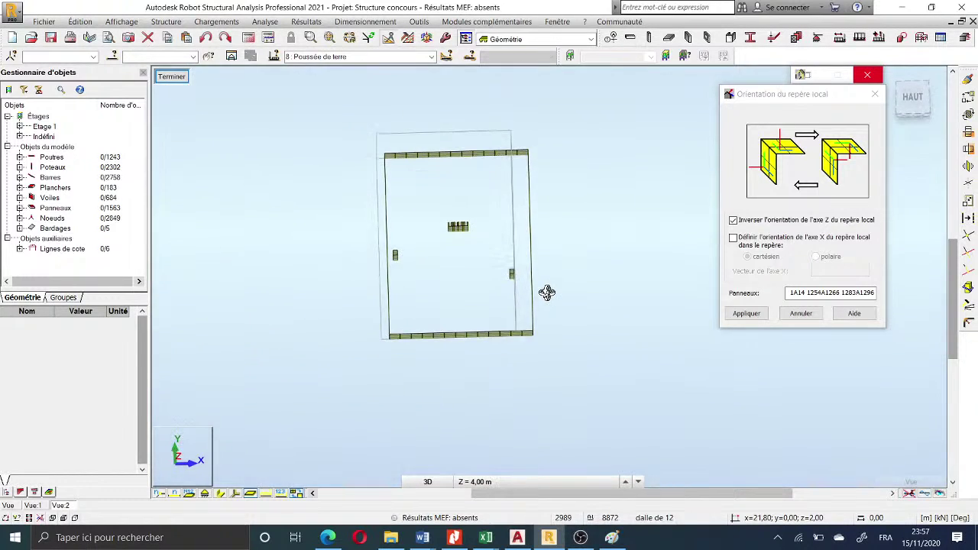
pyautogui.click(899, 116)
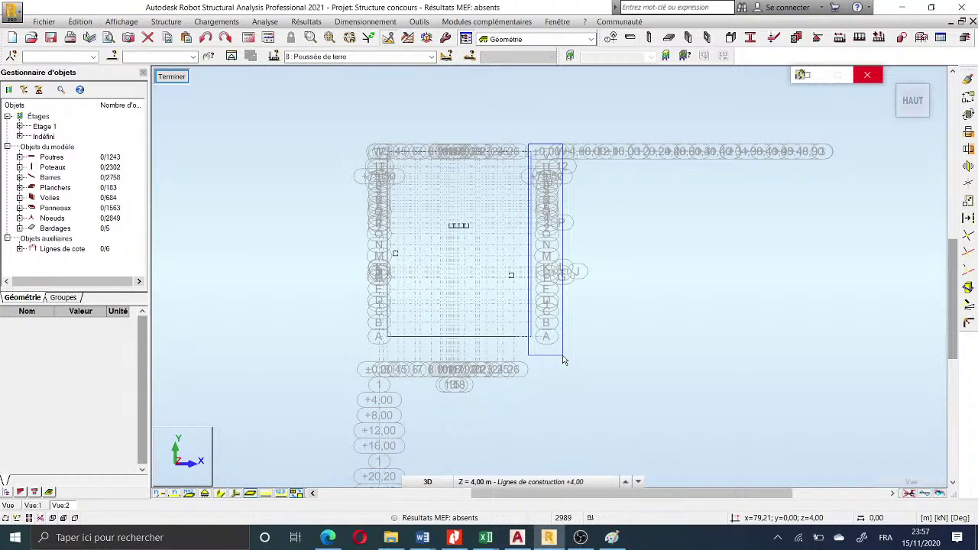
pyautogui.moveTo(562, 356); pyautogui.dragTo(564, 357)
# - Return to a 3D view of the selected wall along grid line 26 and display the panels' local axes again
pyautogui.rightClick(657, 114)
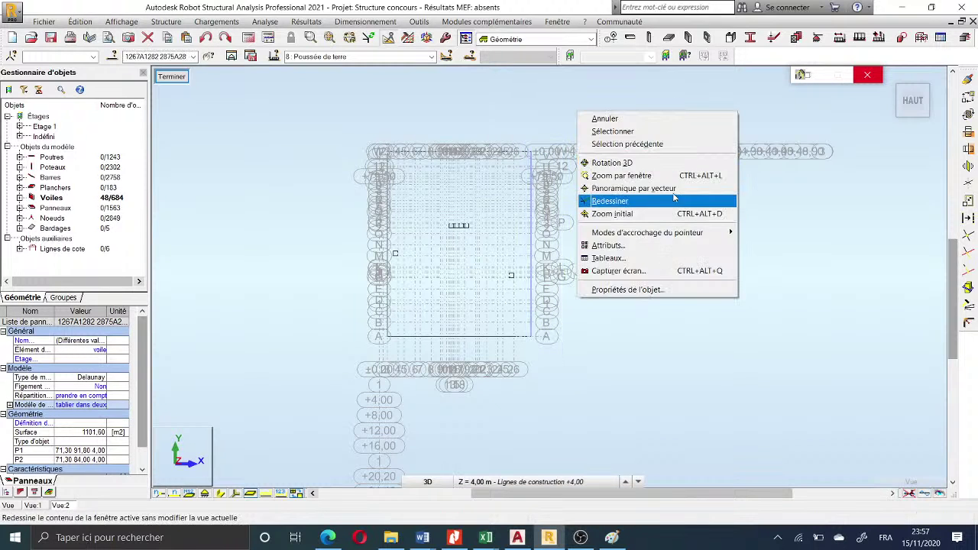
pyautogui.click(674, 164)
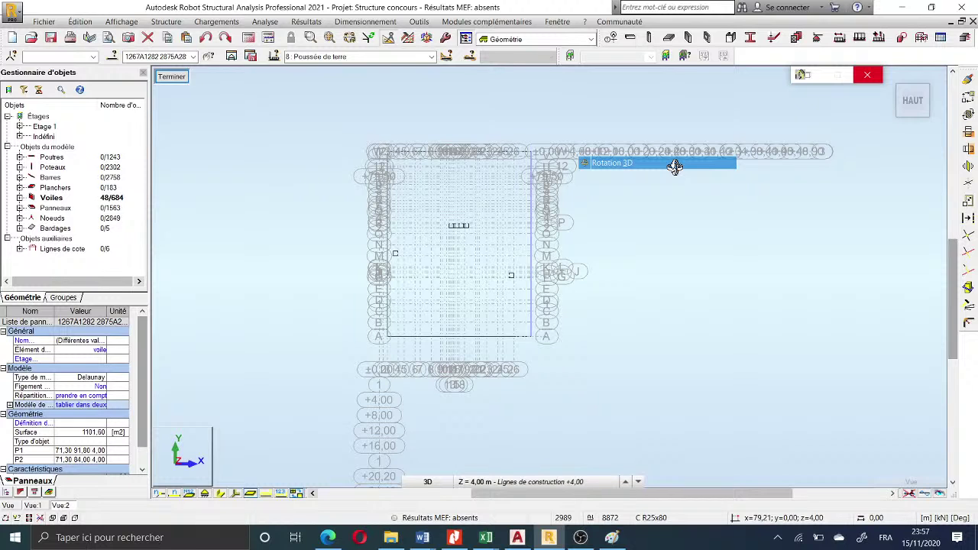
pyautogui.moveTo(675, 166); pyautogui.dragTo(324, 283)
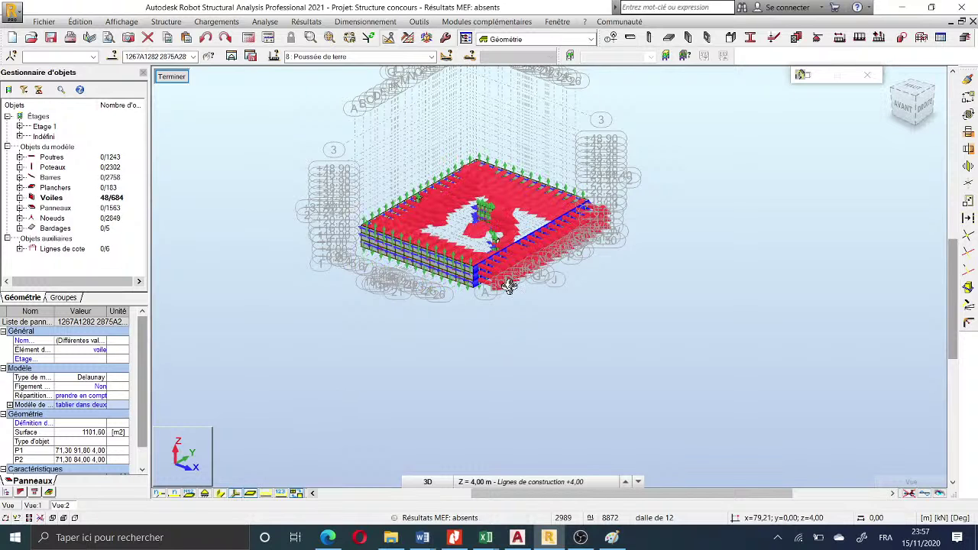
pyautogui.moveTo(510, 287); pyautogui.dragTo(618, 232)
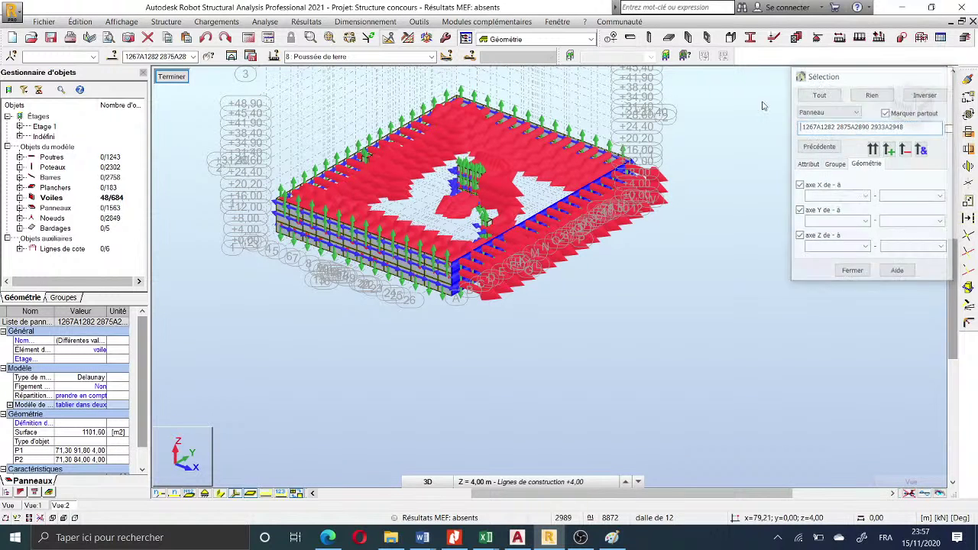
# - Invert the local Z-axis orientation of the selected wall panels along grid line 26 and apply it
pyautogui.click(166, 21)
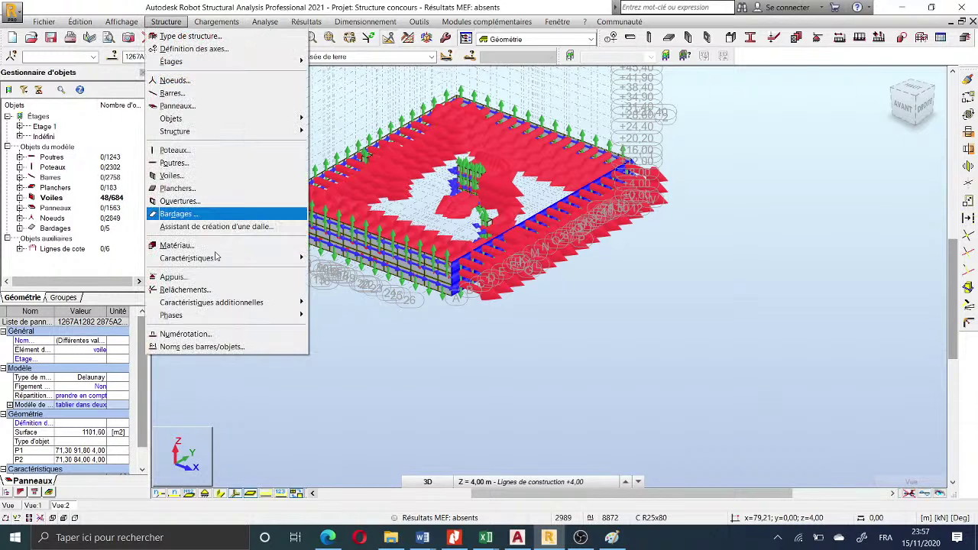
pyautogui.moveTo(247, 263)
pyautogui.click(364, 337)
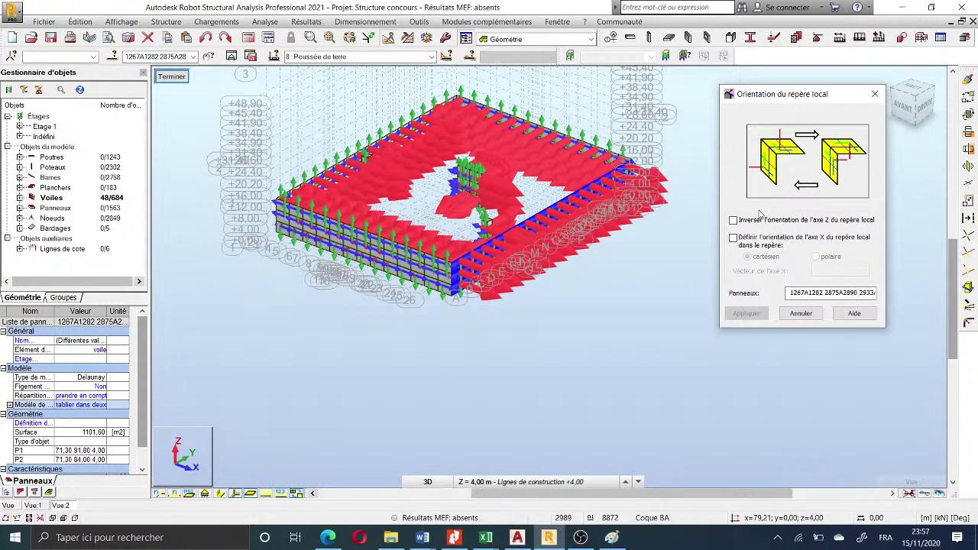
pyautogui.click(760, 218)
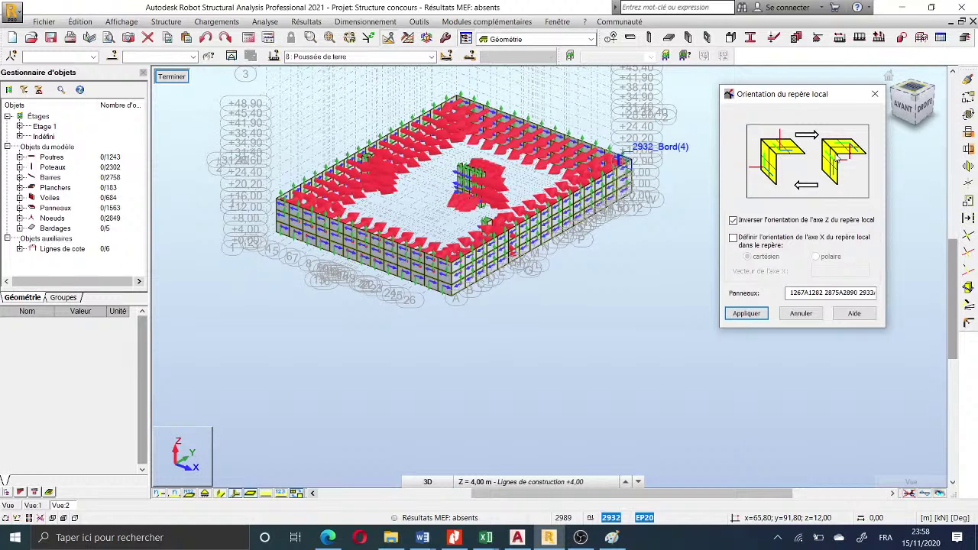
# - Examine the local Z-axis directions on the four perimeter walls from above, from below and in the top view
pyautogui.click(620, 158)
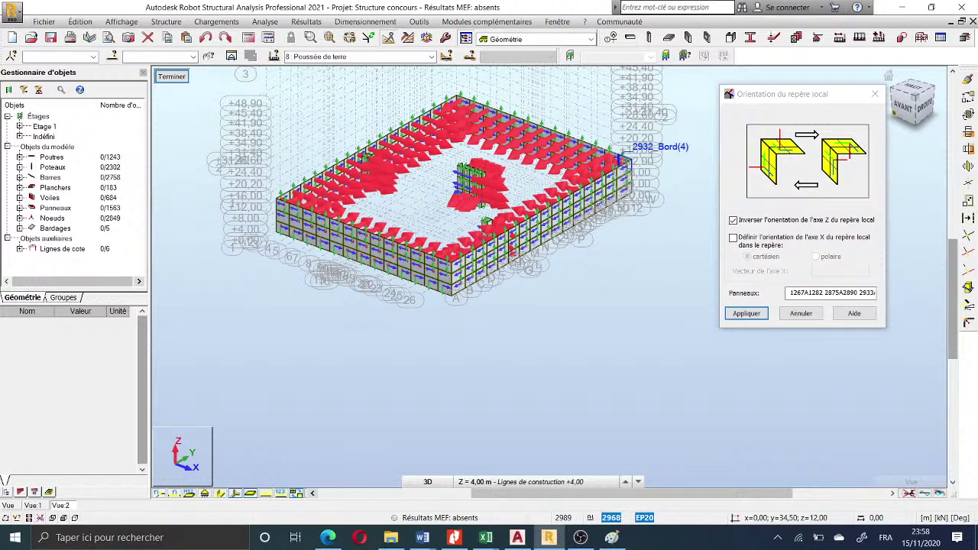
pyautogui.click(895, 85)
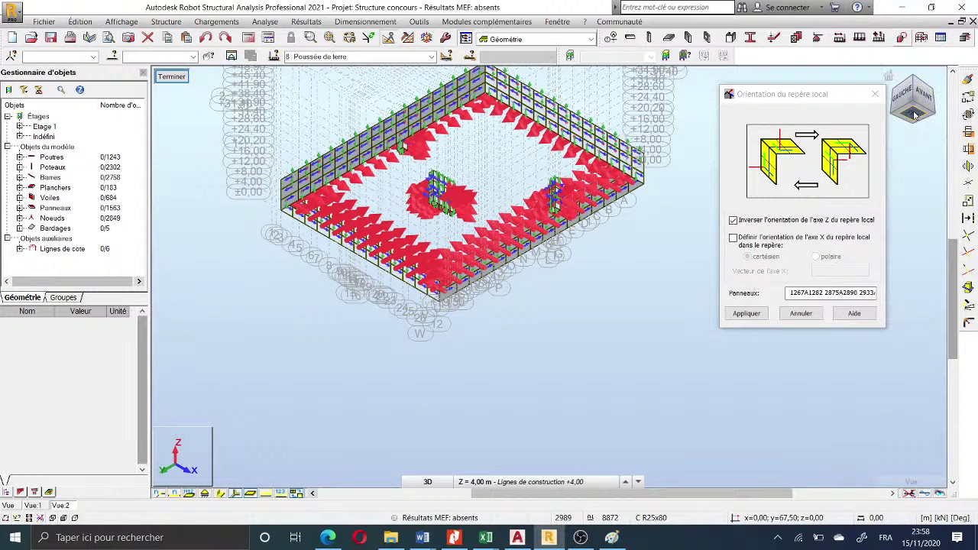
pyautogui.click(890, 87)
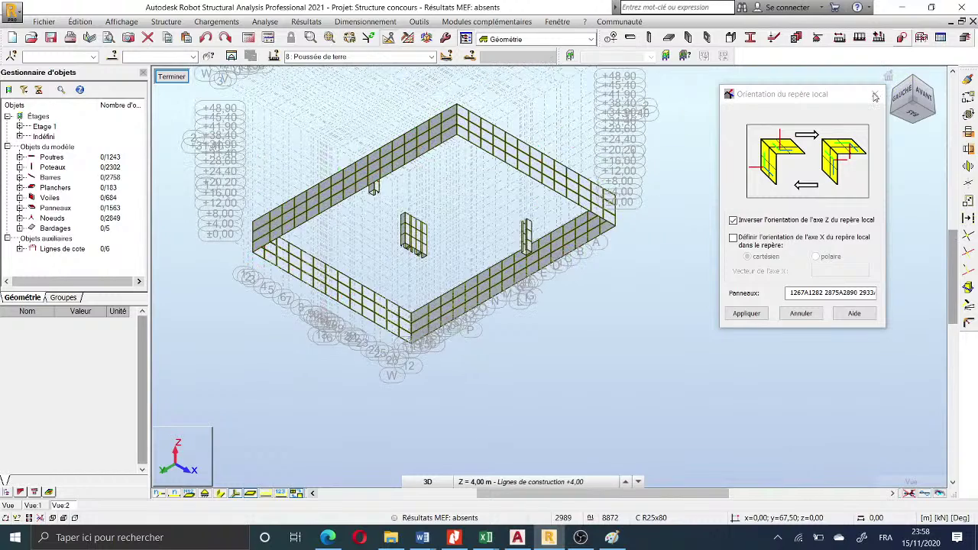
pyautogui.click(890, 90)
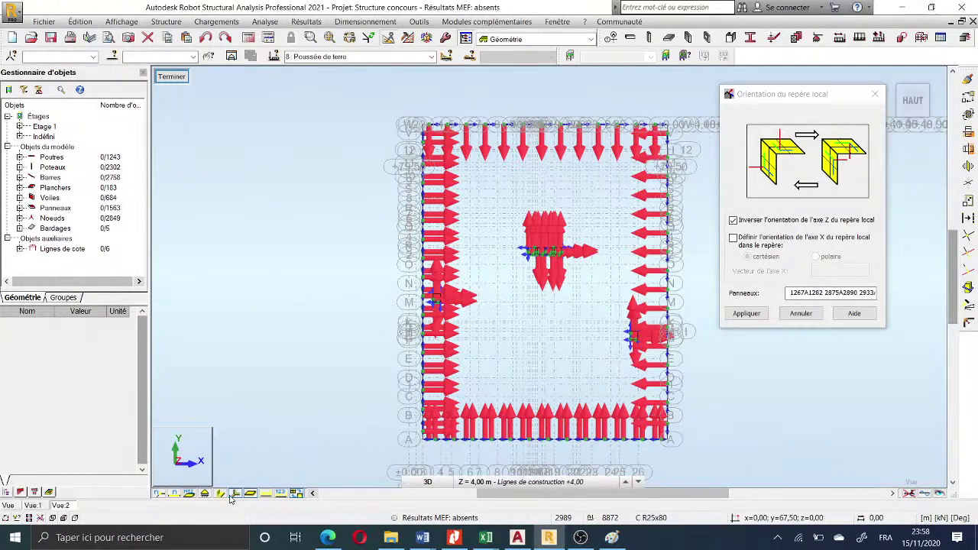
# - Hide the panels' local axes and window-select the perimeter wall panels along grid line 26 in the top view
pyautogui.rightClick(316, 150)
pyautogui.click(310, 176)
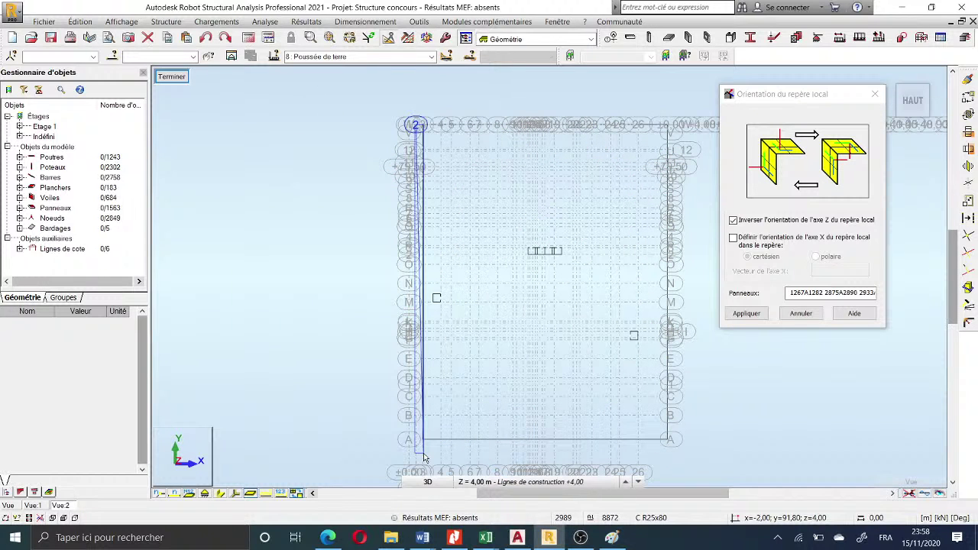
pyautogui.moveTo(416, 124); pyautogui.dragTo(389, 264)
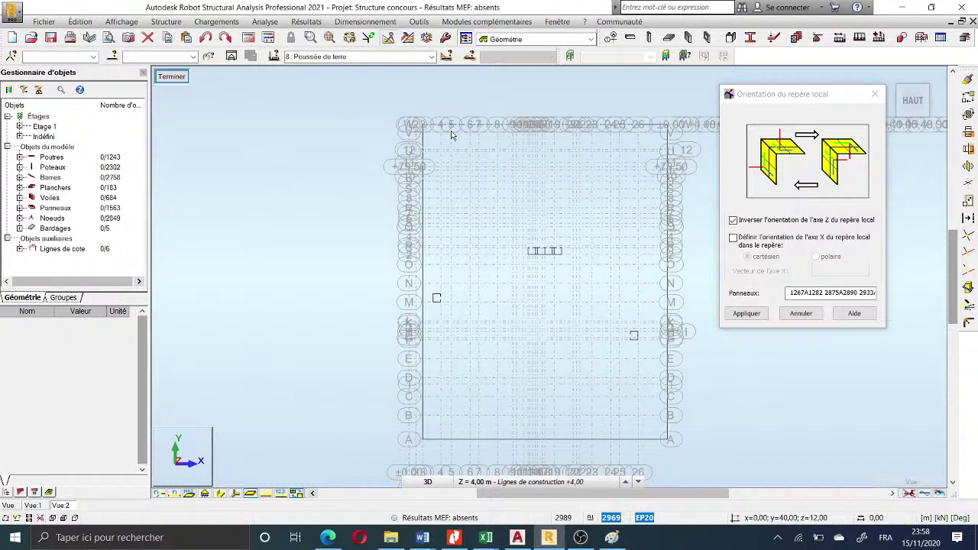
pyautogui.scroll(-1, 451, 135)
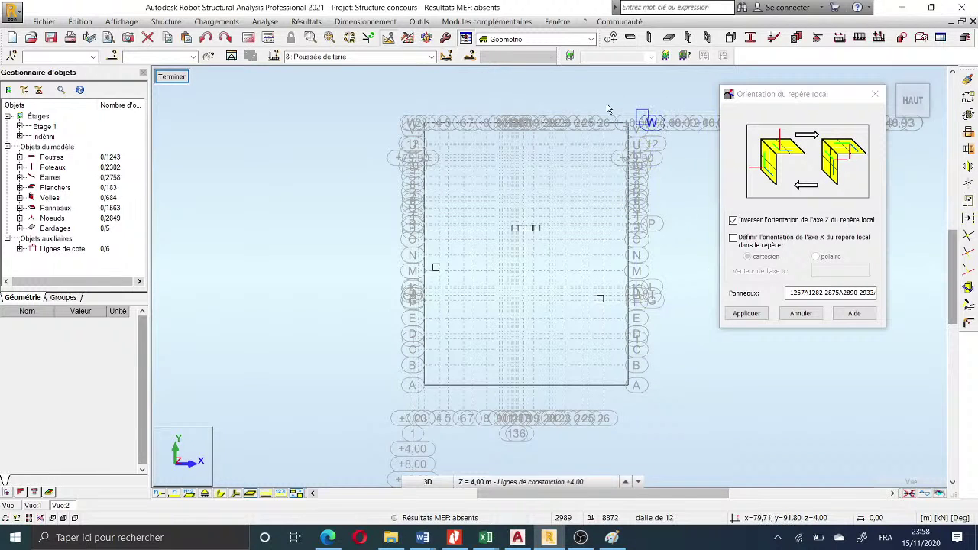
pyautogui.click(649, 123)
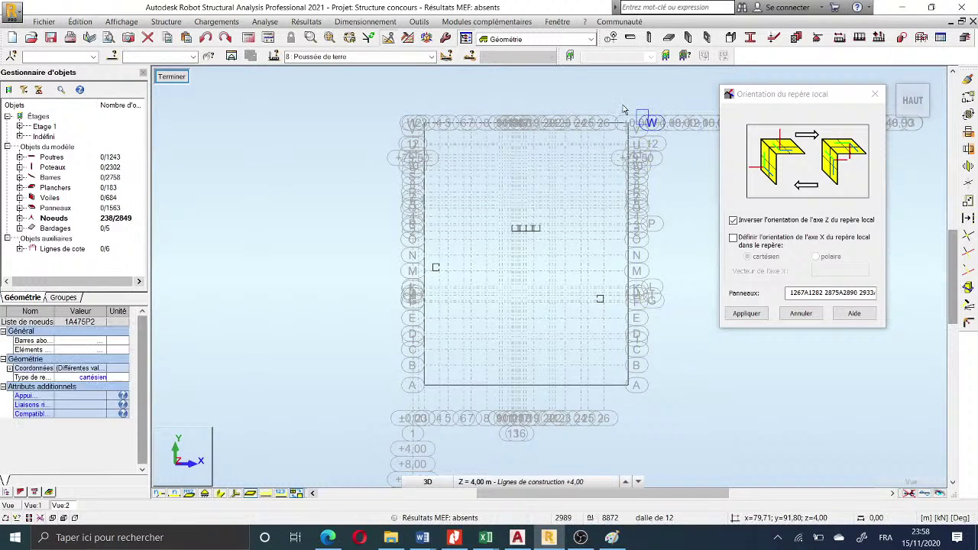
pyautogui.click(639, 402)
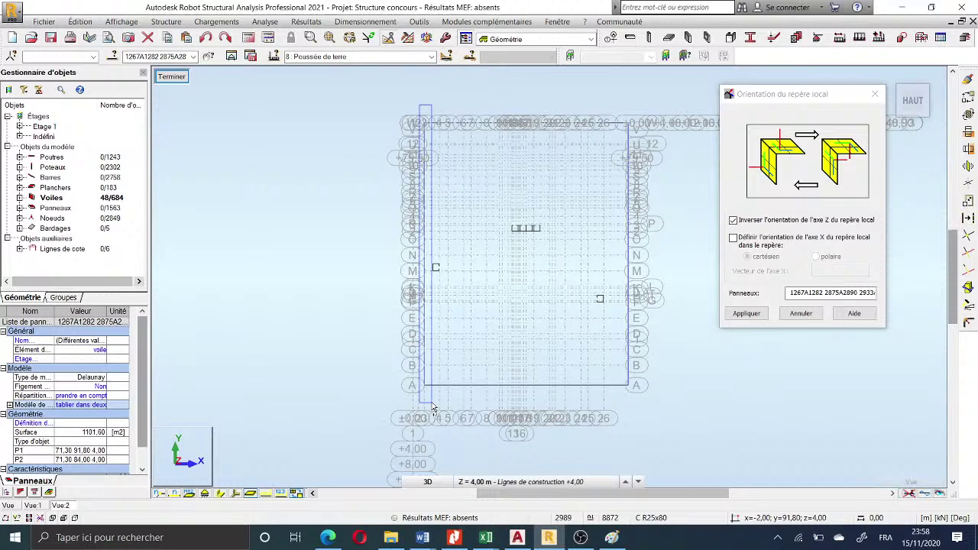
# - Add the other three perimeter walls to the selection and close the local orientation dialog
pyautogui.keyDown('ctrl'); pyautogui.moveTo(432, 403); pyautogui.dragTo(637, 394); pyautogui.keyUp('ctrl')
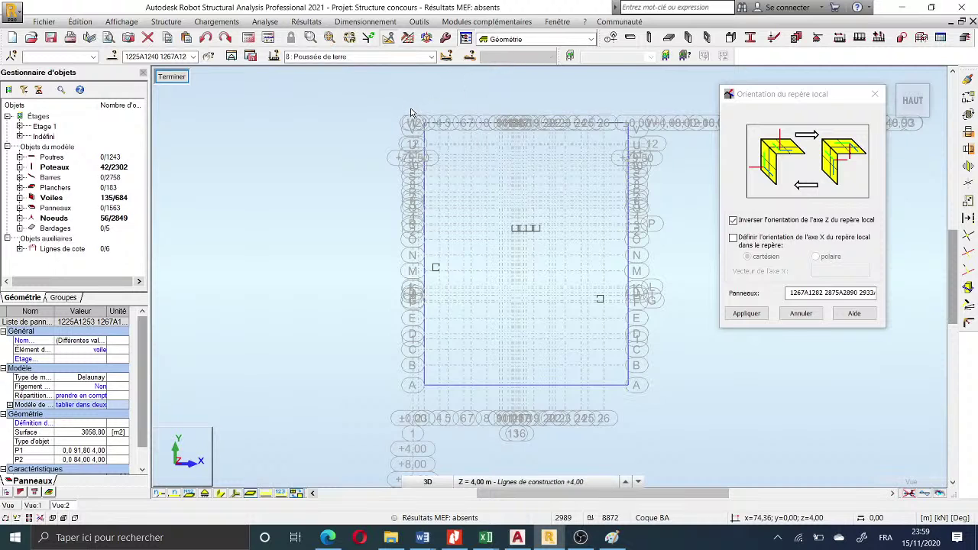
pyautogui.keyDown('ctrl'); pyautogui.moveTo(403, 108); pyautogui.dragTo(633, 133); pyautogui.keyUp('ctrl')
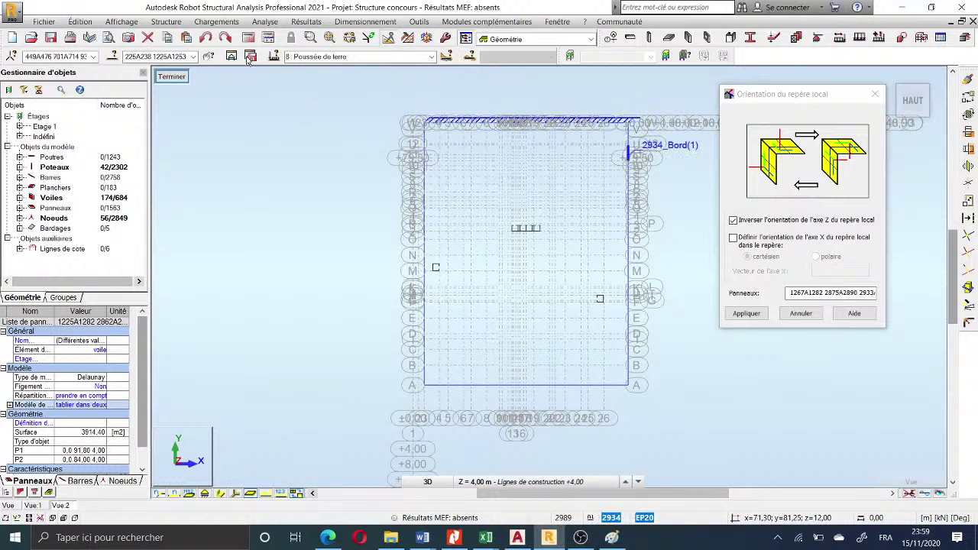
pyautogui.click(875, 94)
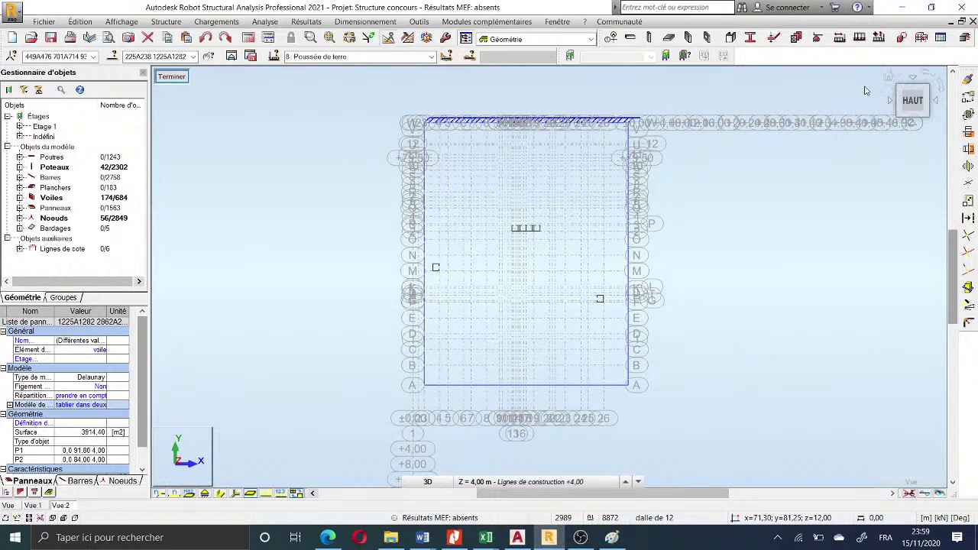
# - Return to a 3D view and remove the columns from the selection, keeping the perimeter wall panels selected
pyautogui.click(887, 77)
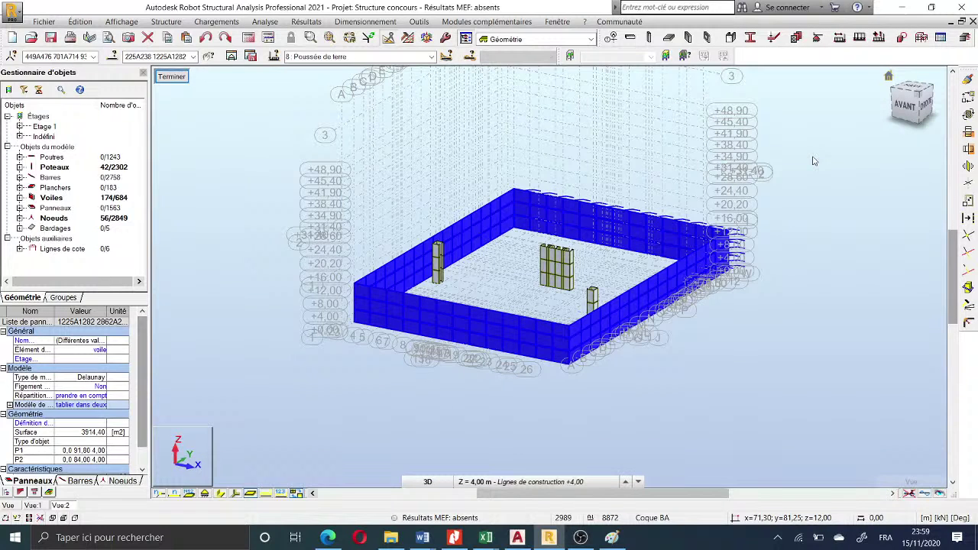
pyautogui.keyDown('shift'); pyautogui.moveTo(452, 223); pyautogui.dragTo(502, 247, button='middle'); pyautogui.keyUp('shift')
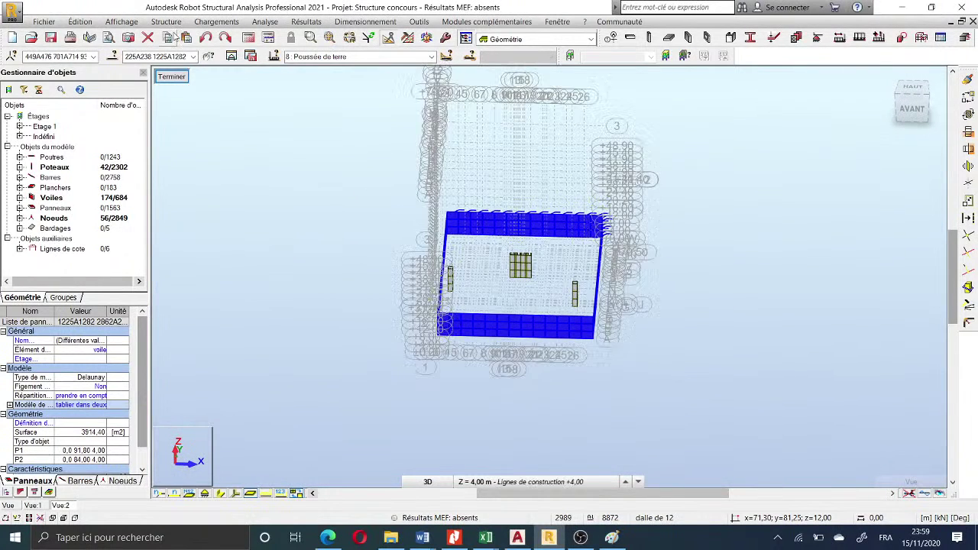
pyautogui.click(160, 55)
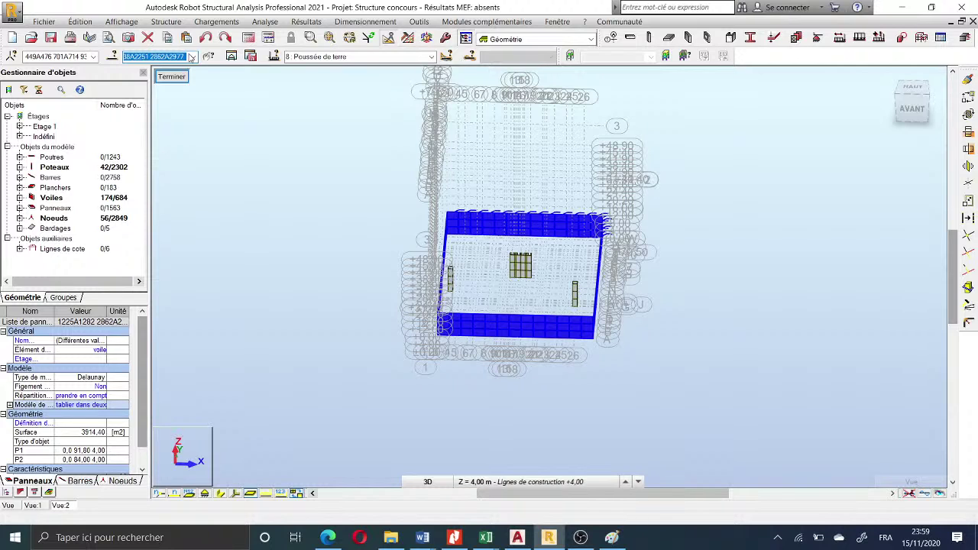
pyautogui.click(191, 56)
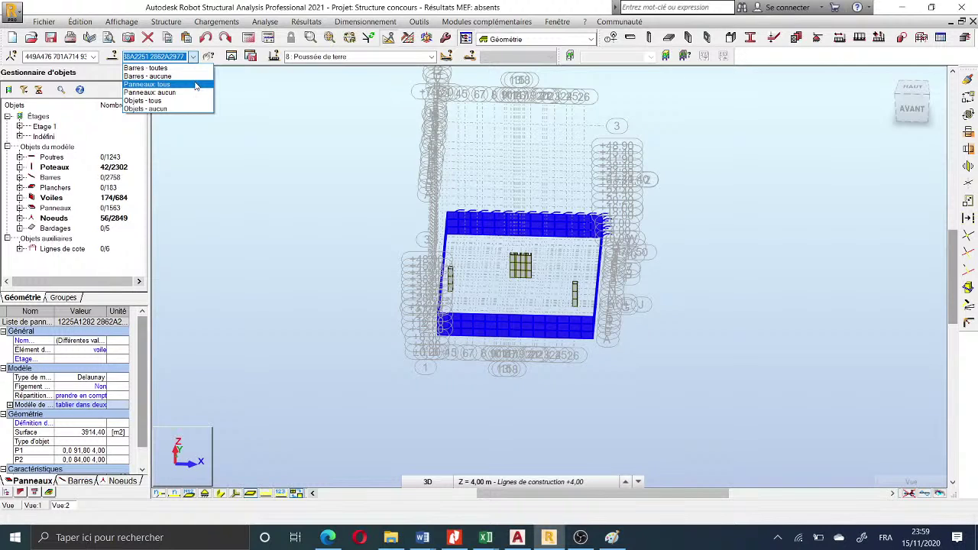
pyautogui.click(195, 84)
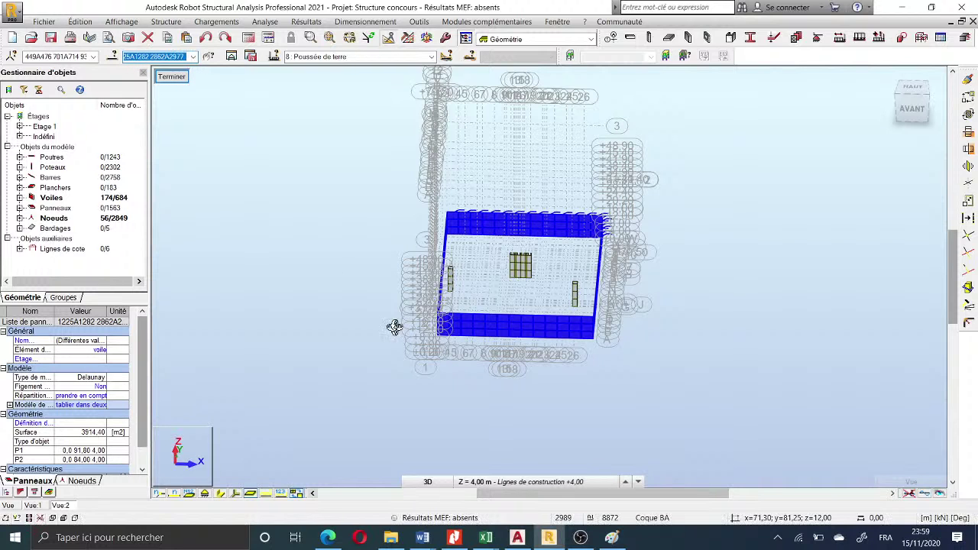
pyautogui.keyDown('shift'); pyautogui.moveTo(613, 246); pyautogui.dragTo(577, 246, button='middle'); pyautogui.keyUp('shift')
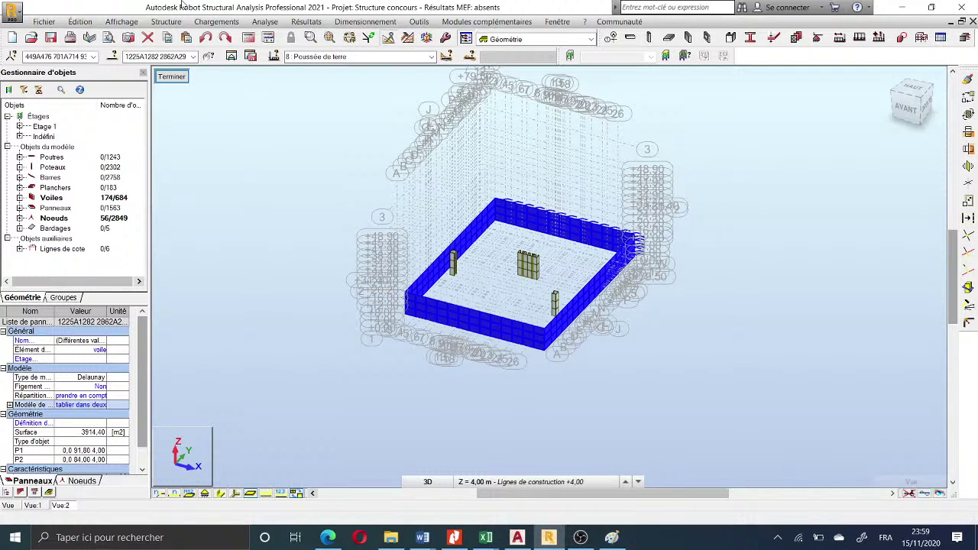
# - Start the soil load tool (Charges par sol) for case 8, Poussée de terre, on panels and open its soil pressure parameters
pyautogui.click(216, 21)
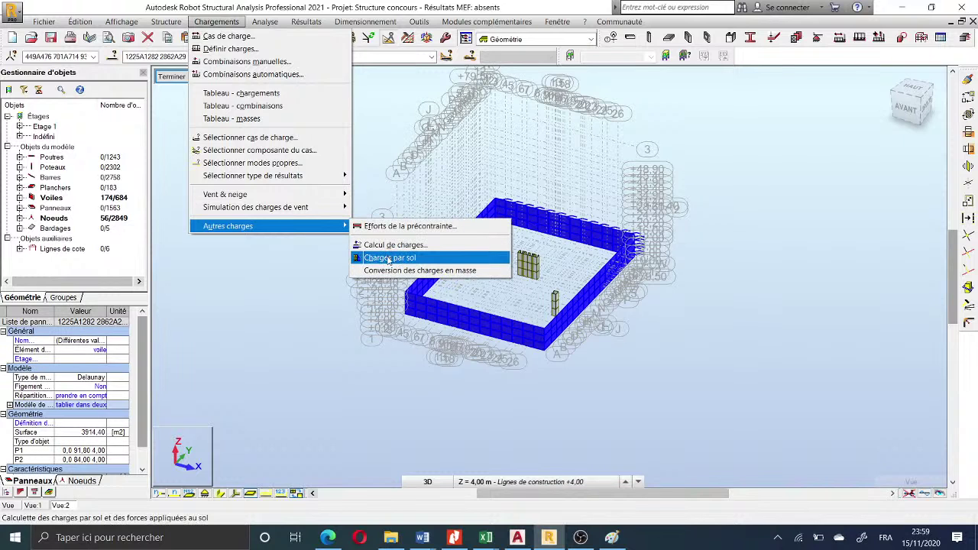
pyautogui.click(390, 257)
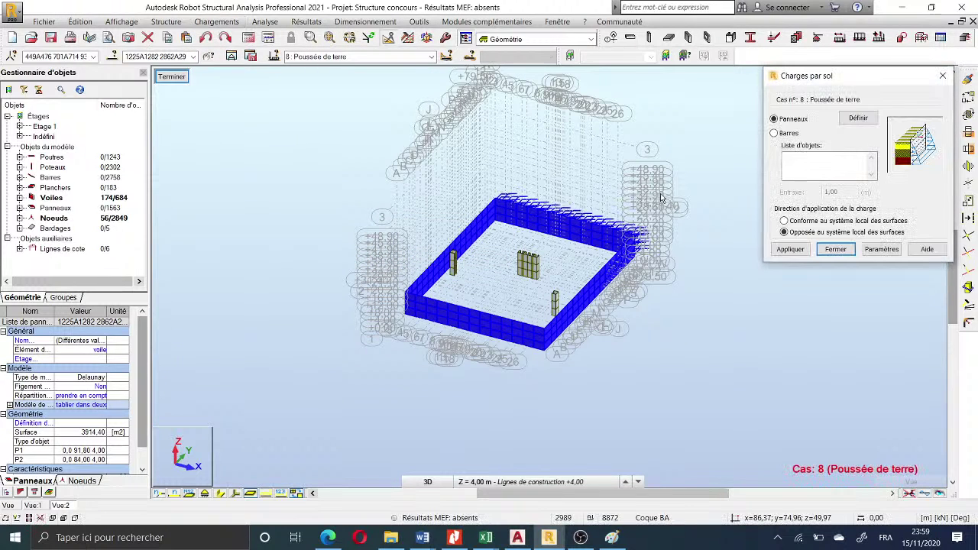
pyautogui.click(825, 169)
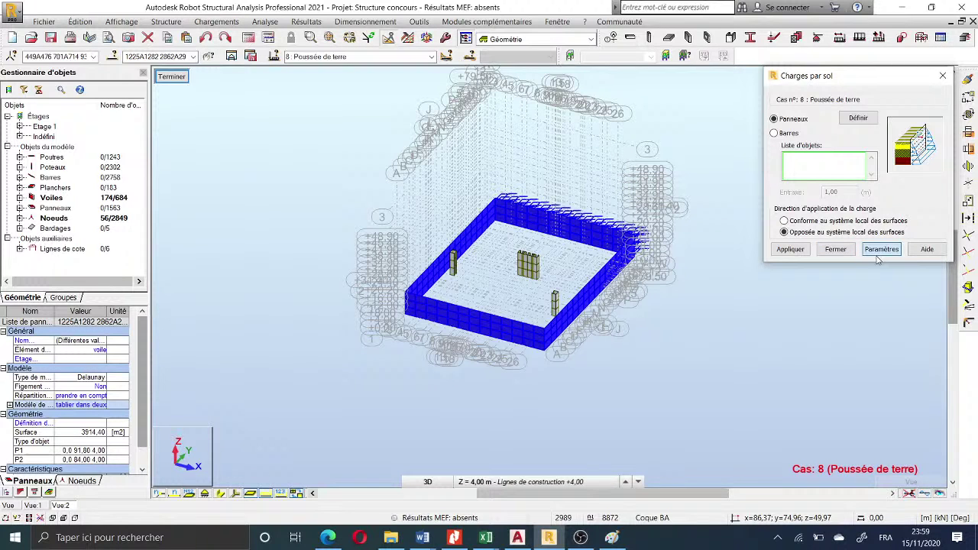
pyautogui.click(880, 250)
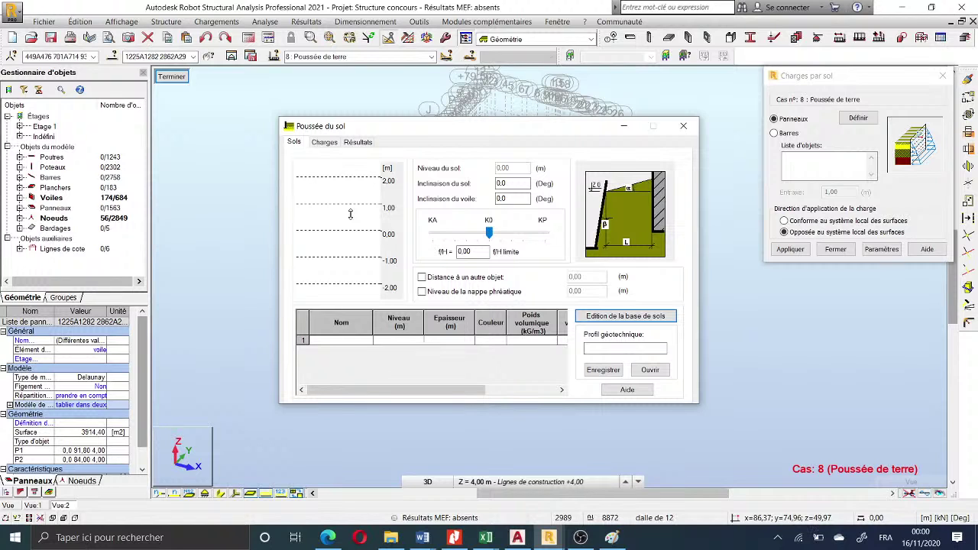
# - Set the soil pressure distribution standard to SETRA and return to the soil layer definition
pyautogui.click(325, 142)
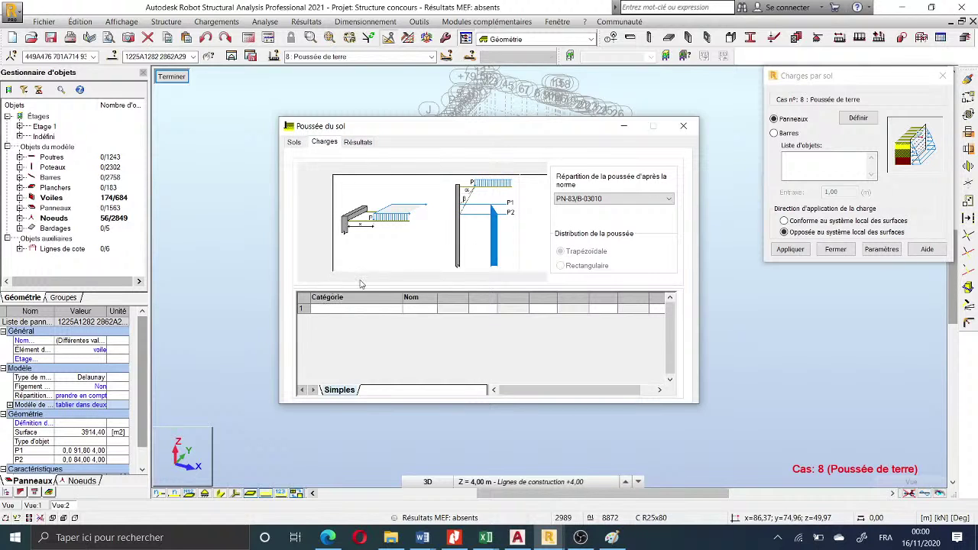
pyautogui.click(580, 200)
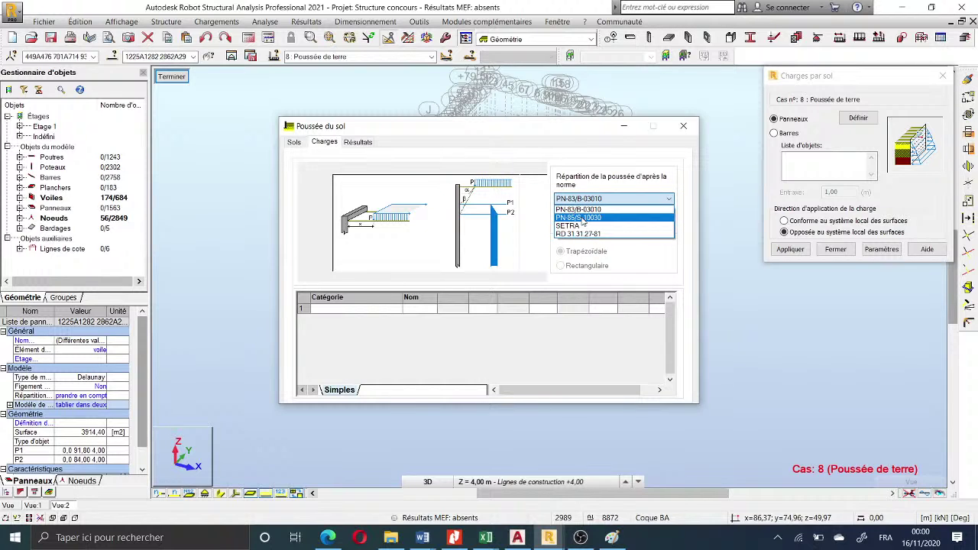
pyautogui.click(579, 225)
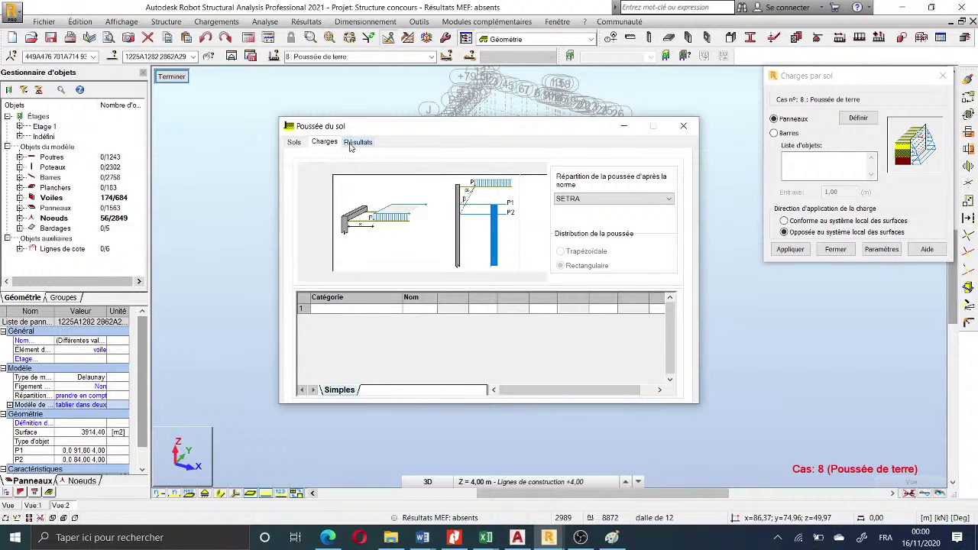
pyautogui.click(353, 142)
pyautogui.click(324, 143)
pyautogui.click(295, 144)
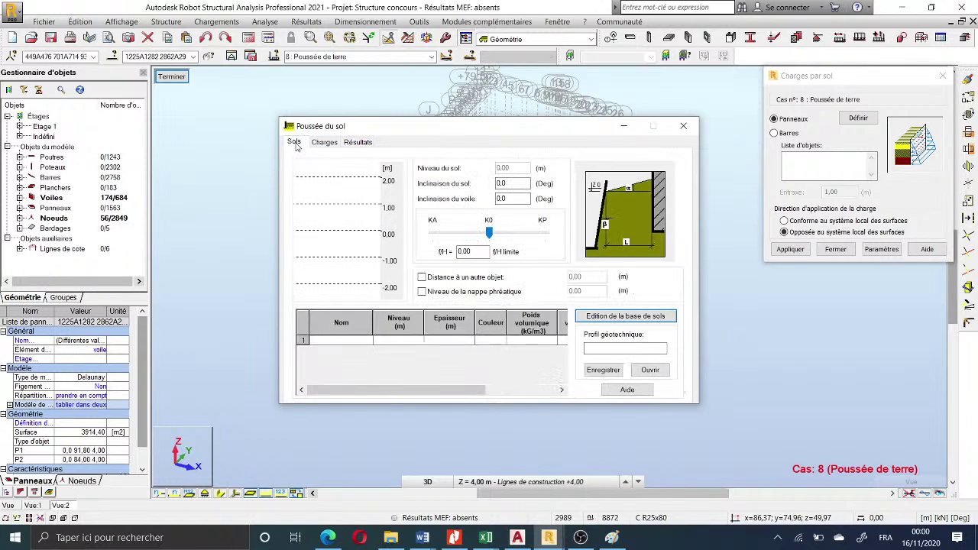
# - Browse the soil types available for the first soil layer and close the soil pressure parameters
pyautogui.click(370, 342)
pyautogui.click(368, 341)
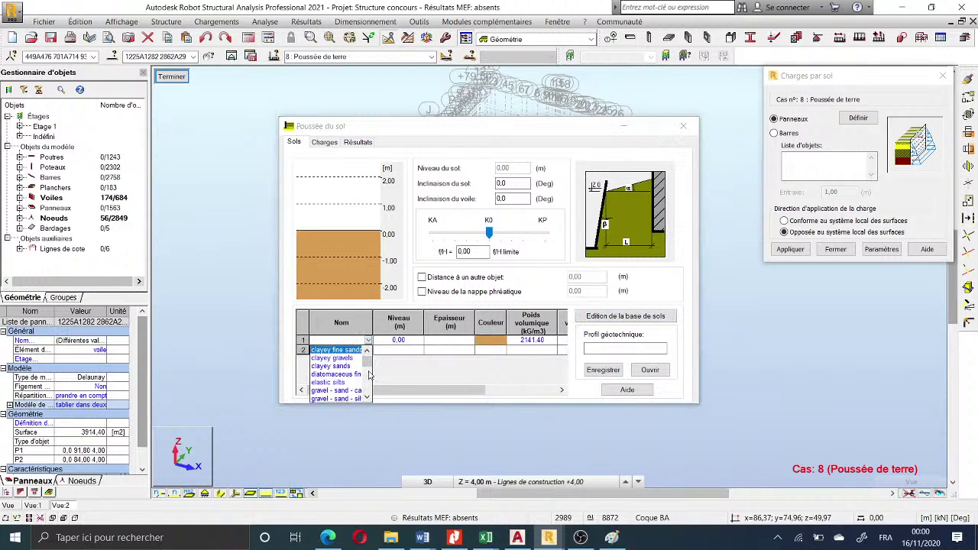
pyautogui.click(368, 376)
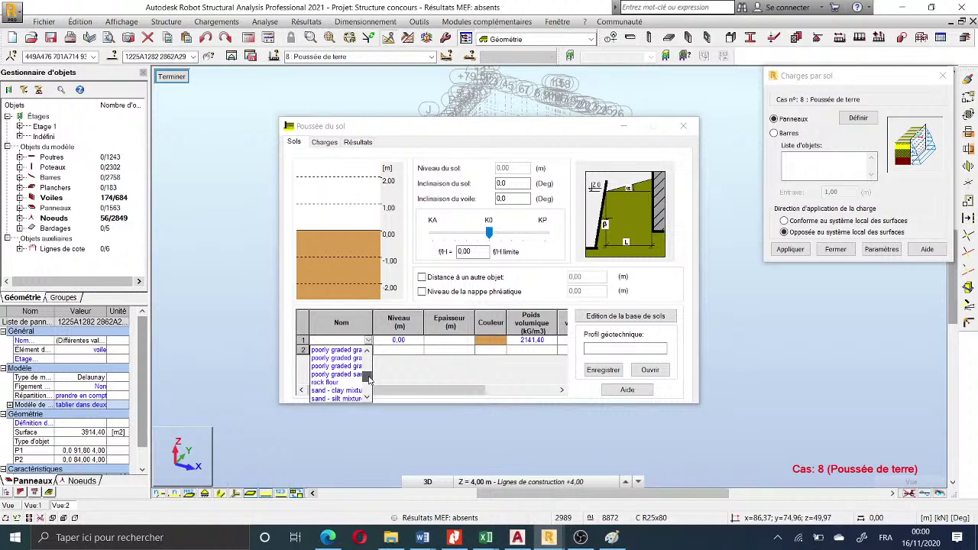
pyautogui.moveTo(369, 380); pyautogui.dragTo(373, 359)
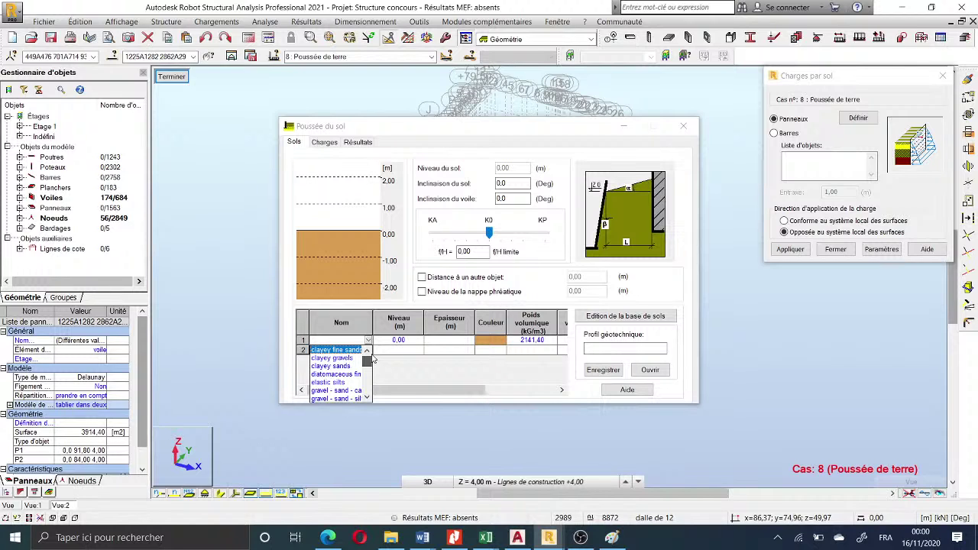
pyautogui.click(373, 317)
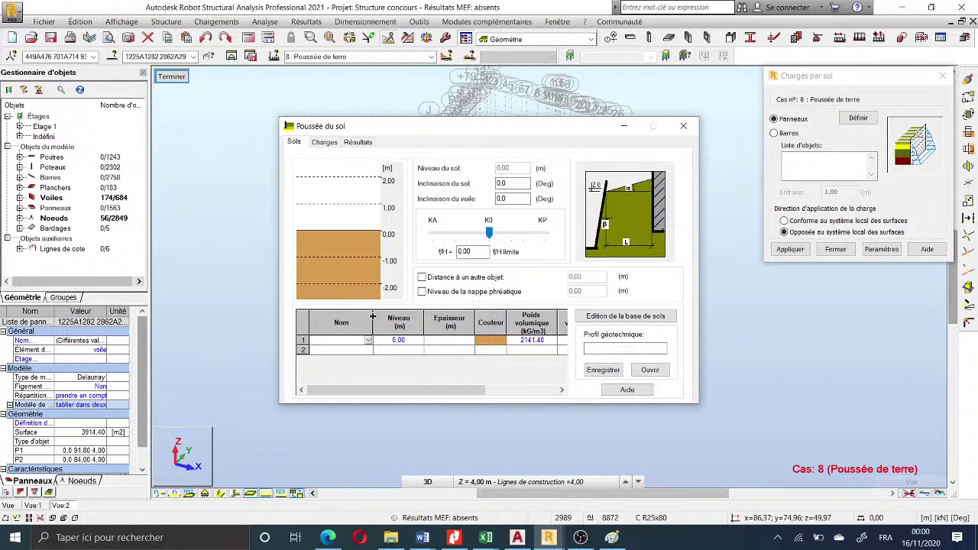
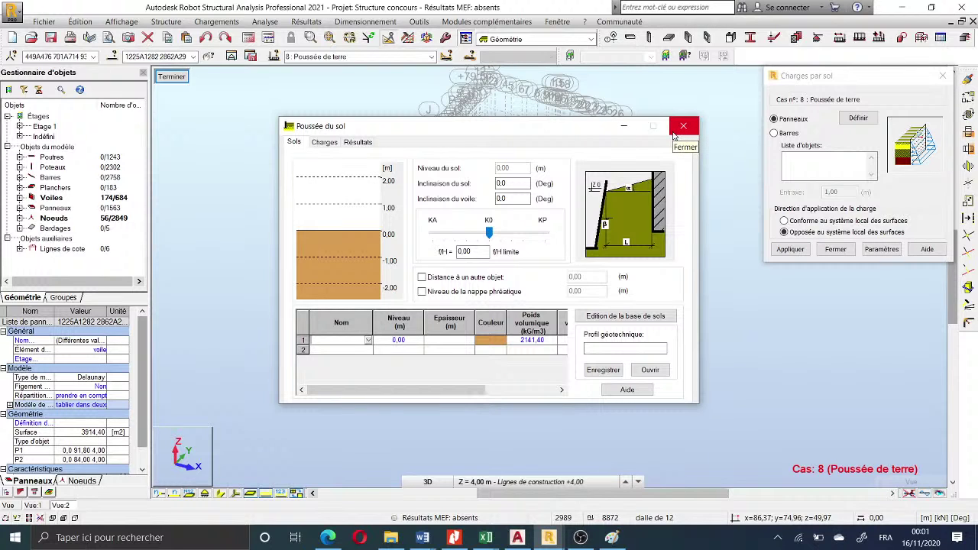
pyautogui.click(674, 134)
# - Switch to Word, open the recent document RAPPORT DU SOL.docx, skim its final pages and return to its first page
pyautogui.rightClick(420, 538)
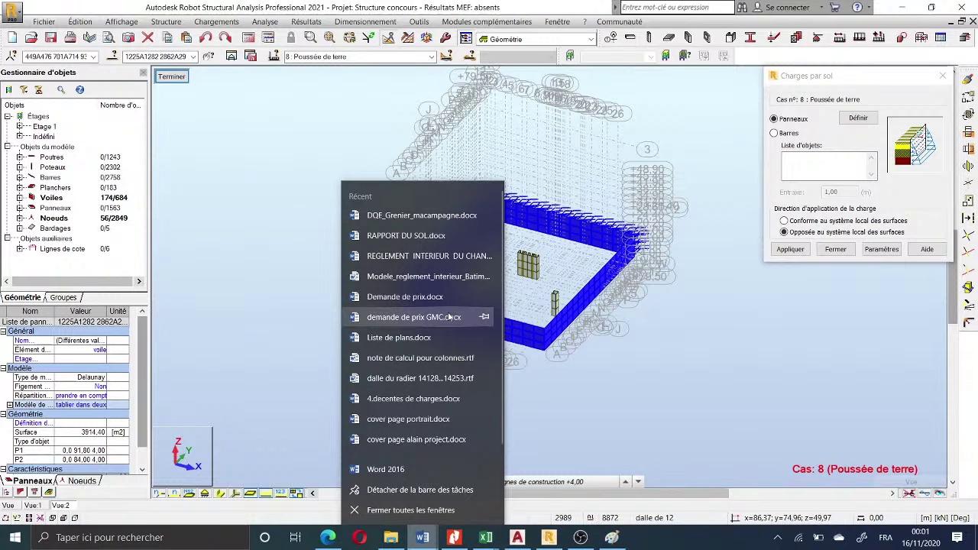
pyautogui.click(406, 235)
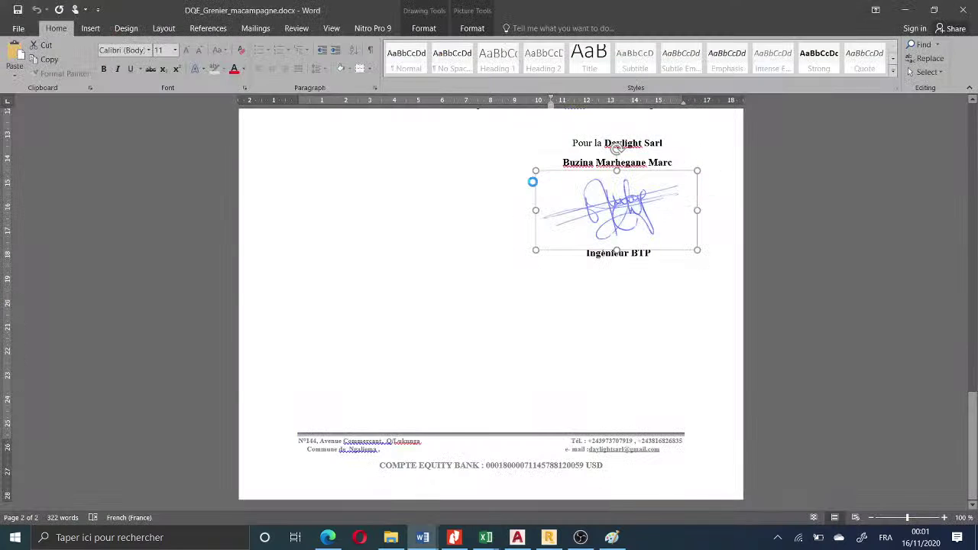
pyautogui.scroll(-4, 546, 199)
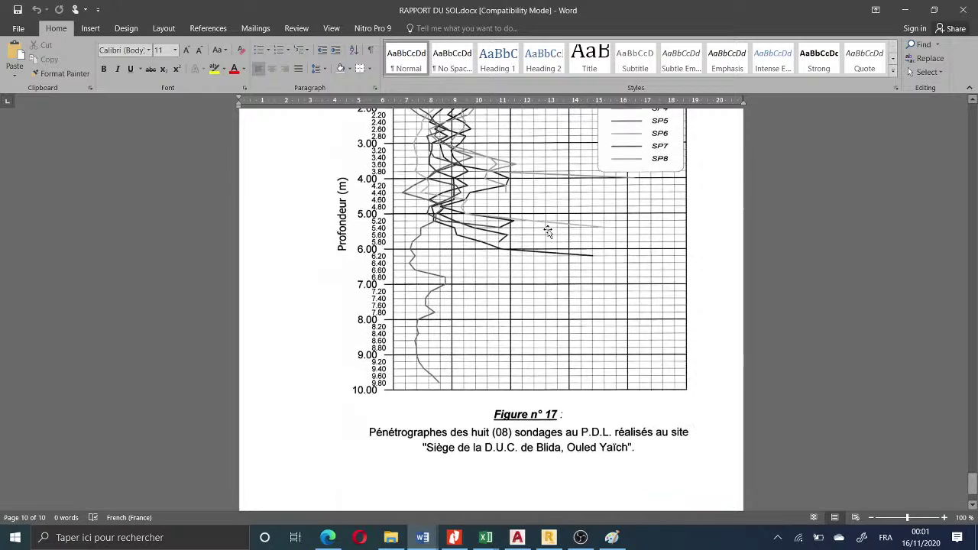
pyautogui.scroll(1, 552, 225)
pyautogui.scroll(4, 551, 225)
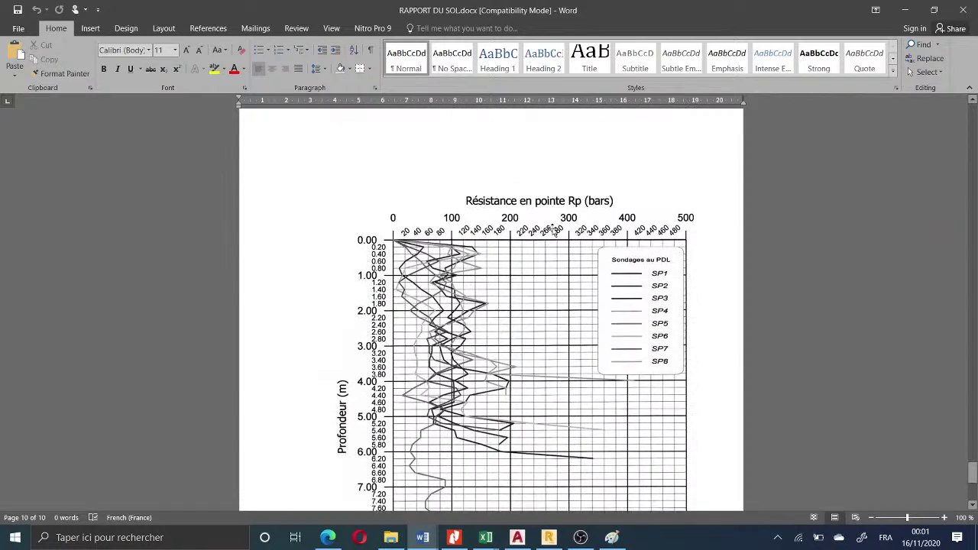
pyautogui.scroll(-4, 552, 225)
pyautogui.scroll(12, 551, 225)
pyautogui.scroll(5, 666, 291)
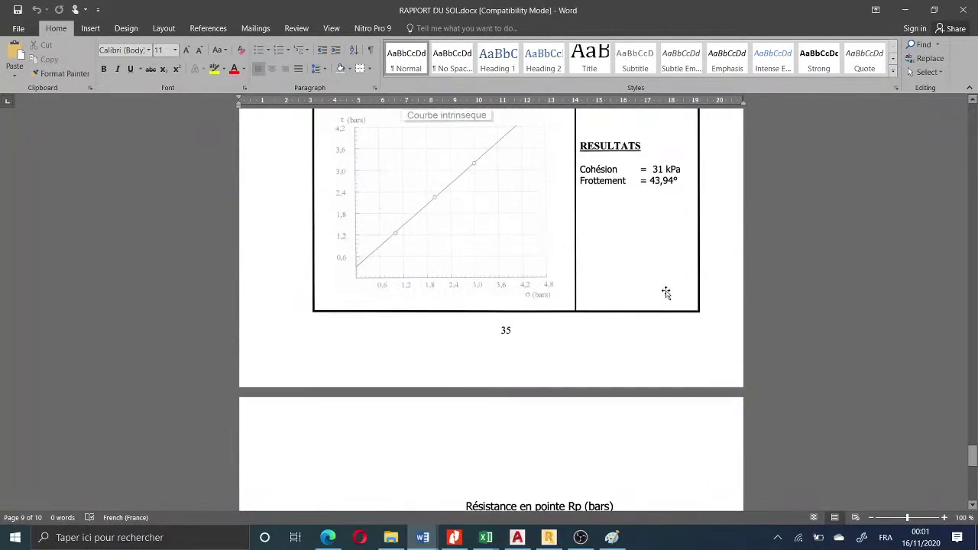
pyautogui.moveTo(977, 388); pyautogui.dragTo(974, 103)
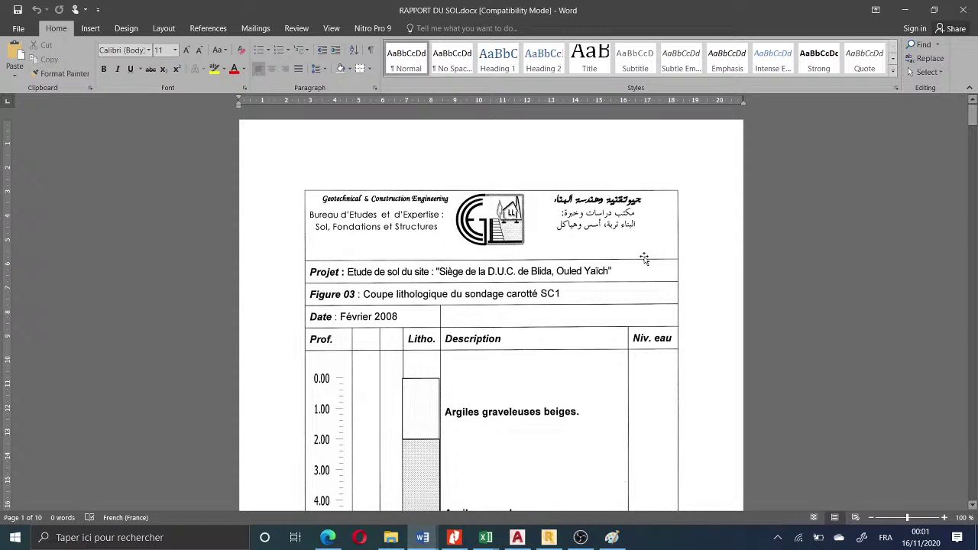
# - Examine the lithological section of core borehole SC1 (Figure 03) for the soil layers, their depths and the water level
pyautogui.scroll(-6, 643, 260)
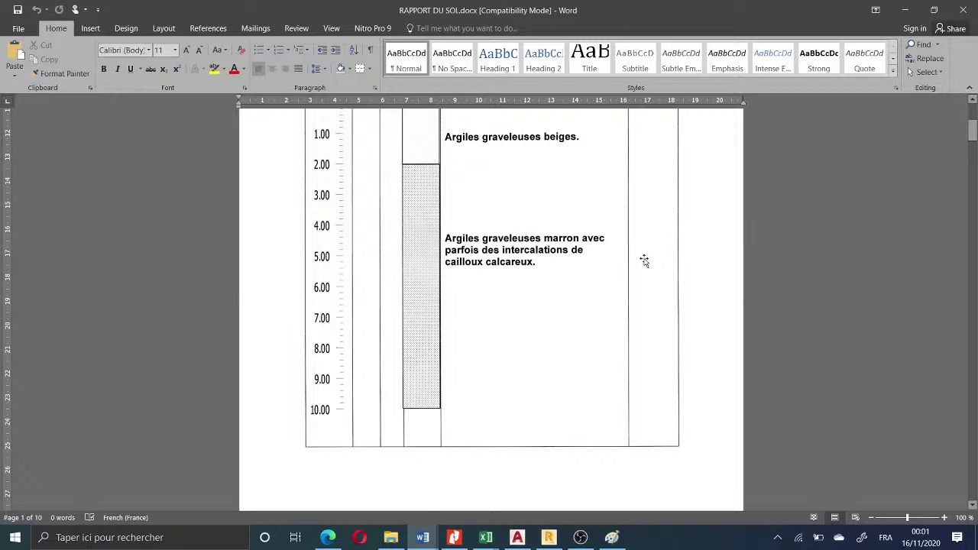
pyautogui.scroll(-6, 644, 260)
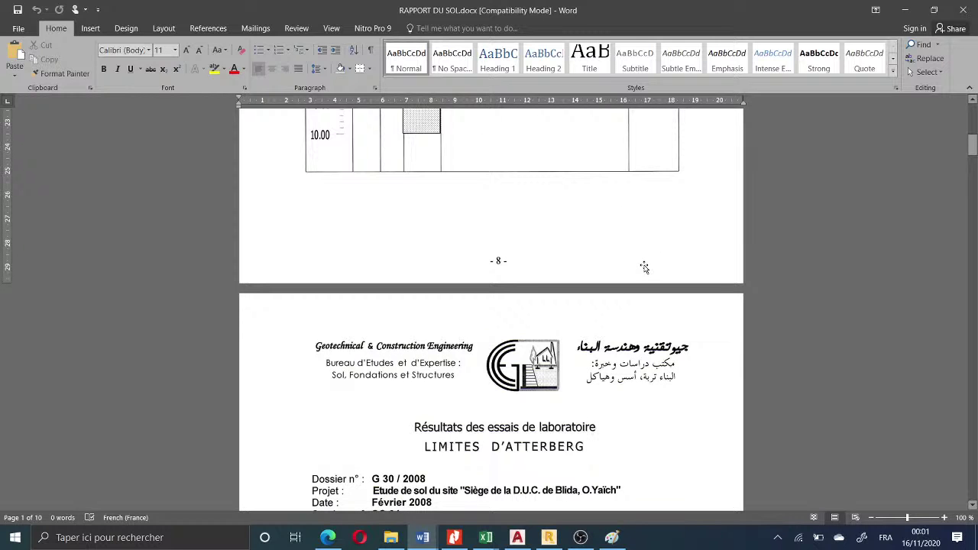
pyautogui.scroll(-3, 644, 267)
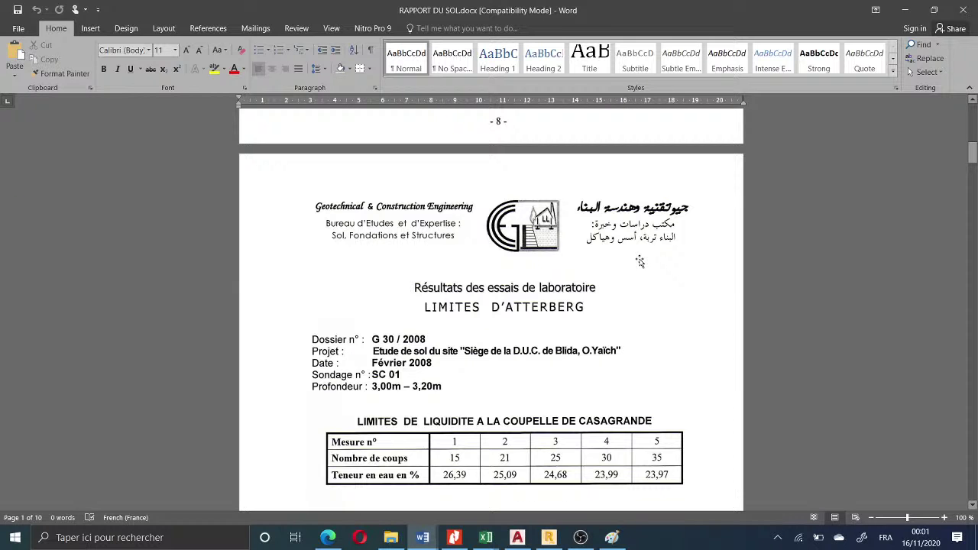
pyautogui.scroll(4, 570, 253)
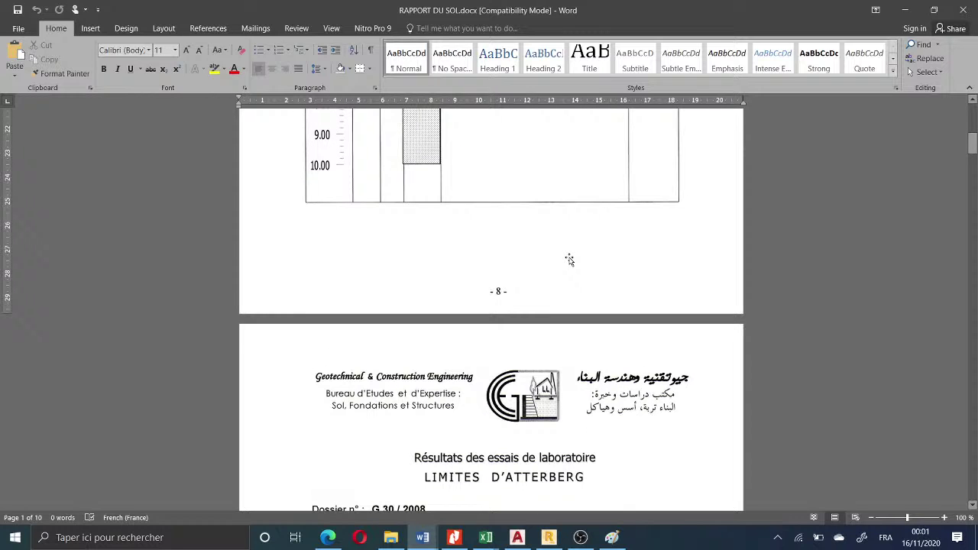
# - Review the Atterberg limits test results of borehole SC 01 for the 3,00m – 3,20m and 6,00m – 6,20m depths
pyautogui.scroll(-3, 549, 252)
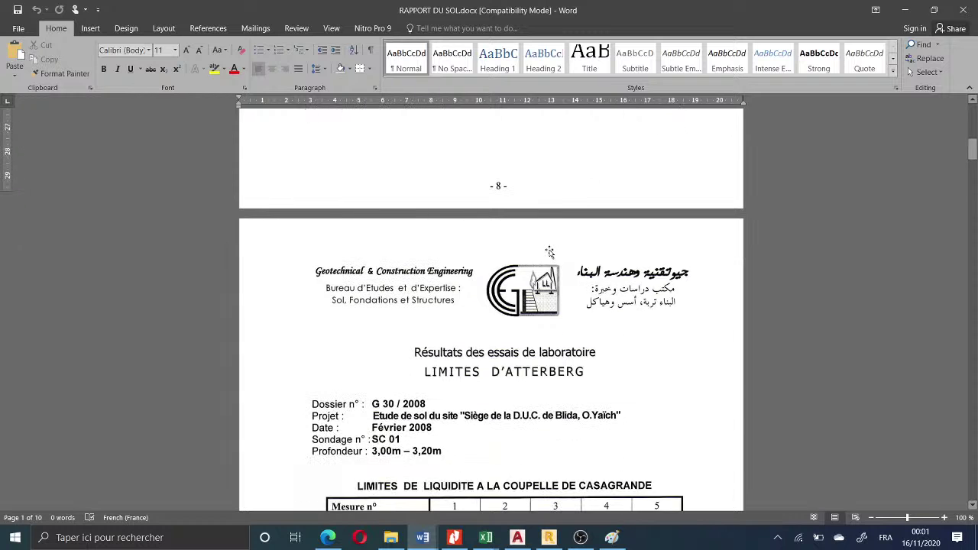
pyautogui.scroll(-6, 549, 252)
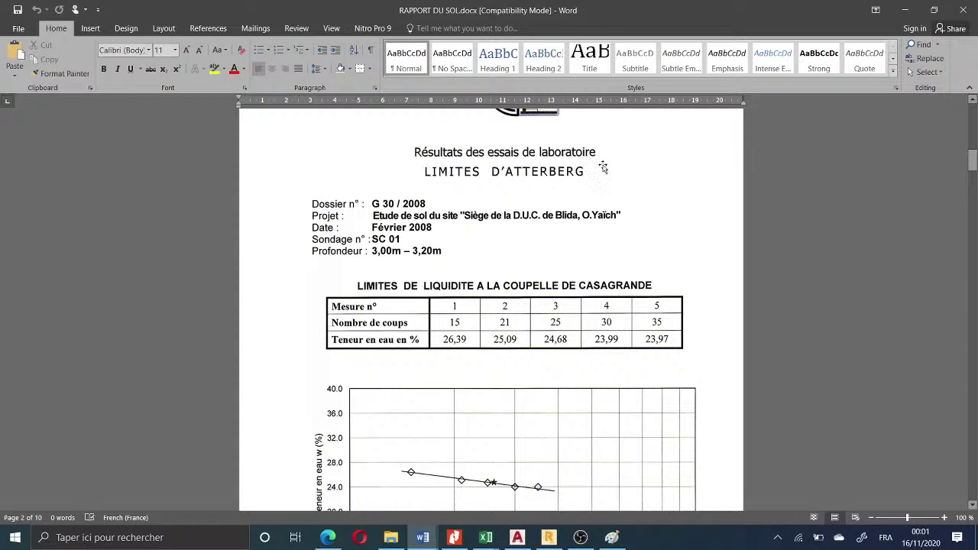
pyautogui.scroll(-3, 508, 191)
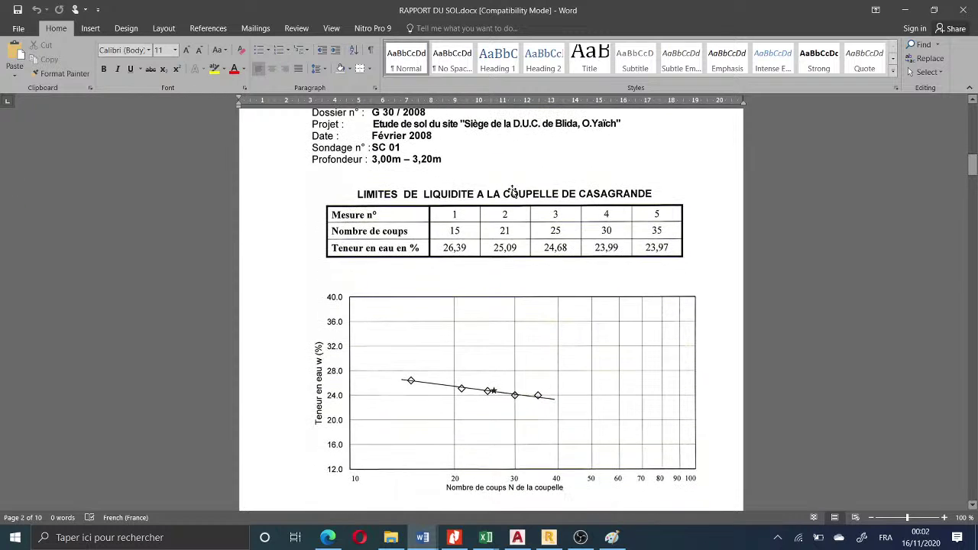
pyautogui.scroll(3, 512, 191)
pyautogui.scroll(-6, 513, 191)
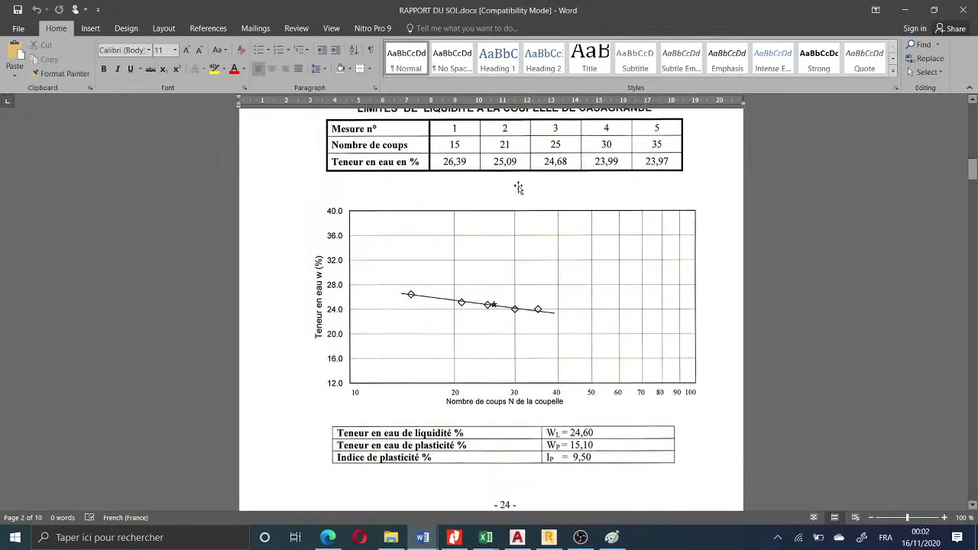
pyautogui.scroll(-2, 458, 309)
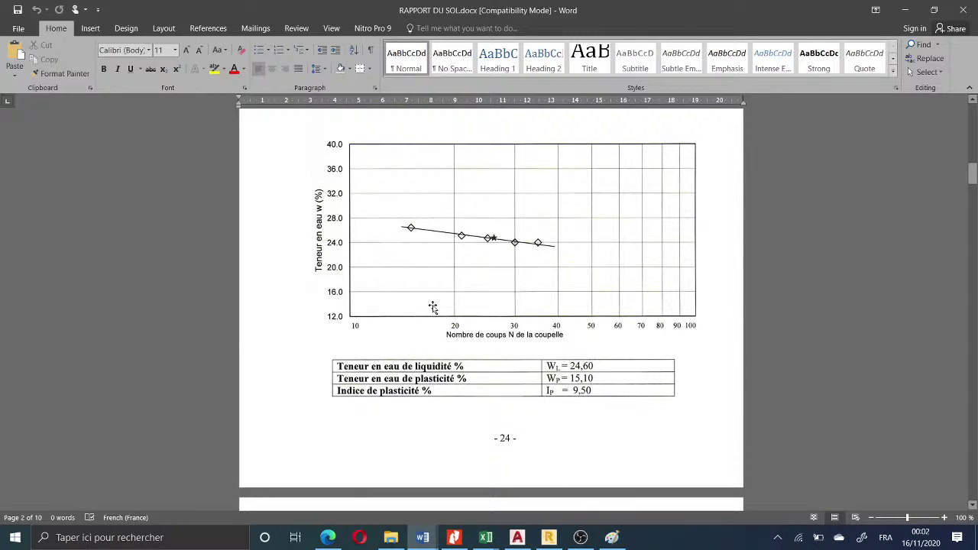
pyautogui.scroll(-3, 458, 340)
pyautogui.scroll(-11, 463, 339)
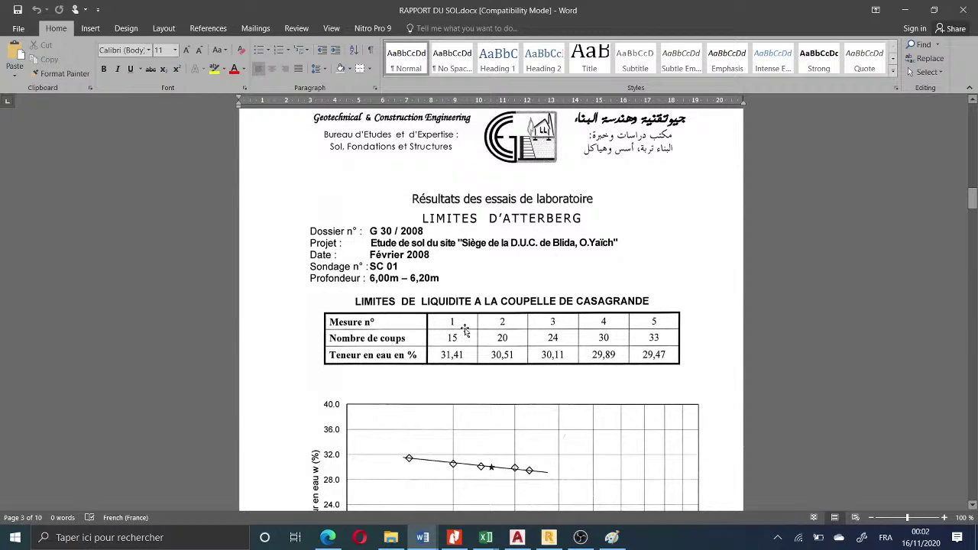
pyautogui.scroll(-2, 464, 329)
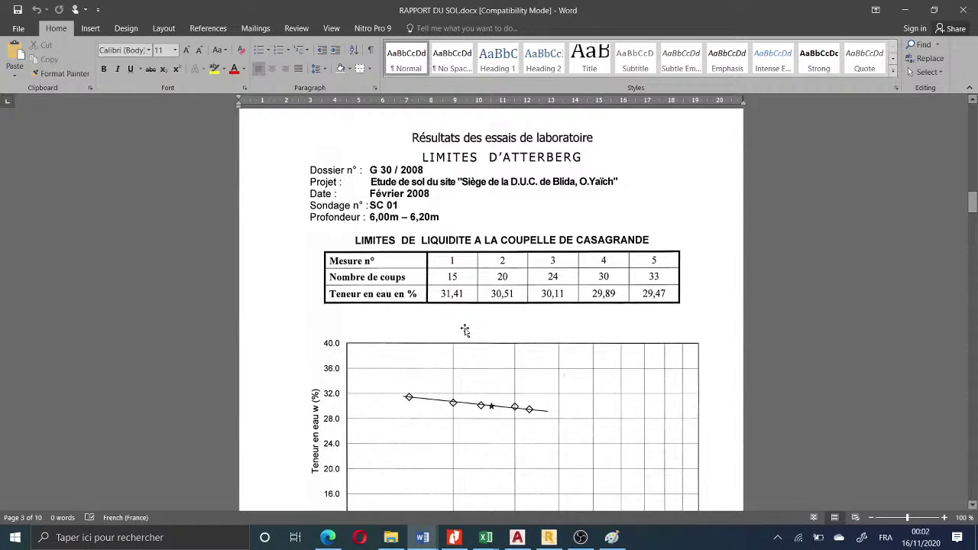
pyautogui.scroll(-2, 464, 330)
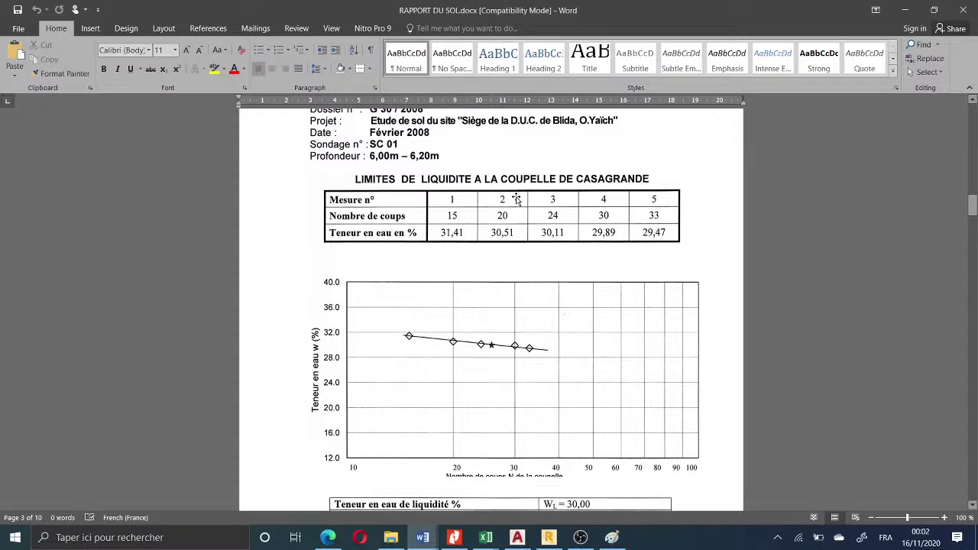
pyautogui.scroll(4, 516, 199)
# - Examine the particle-size distribution curve (Figure n°12, Granulométrie) of borehole SC01 across the clay, silt, sand and gravel ranges
pyautogui.scroll(-15, 454, 353)
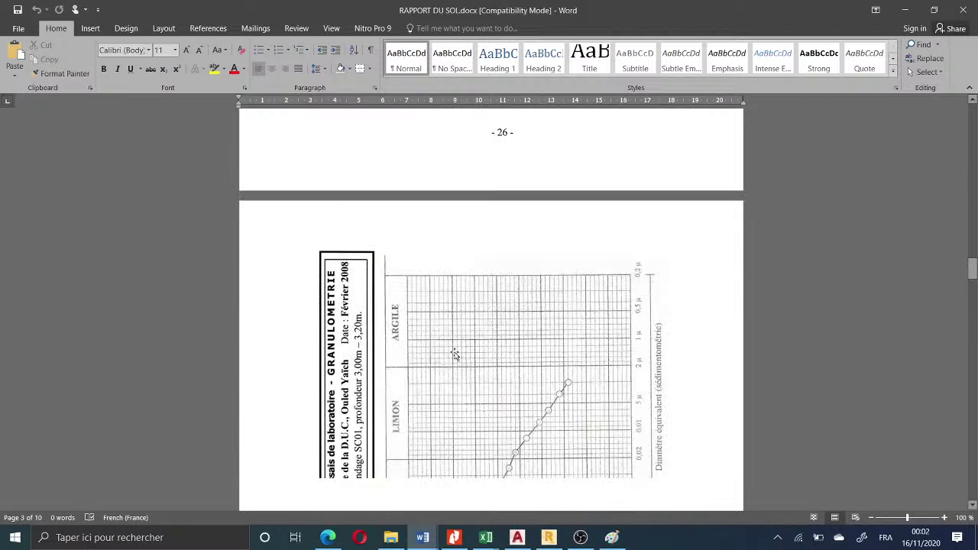
pyautogui.scroll(-4, 454, 354)
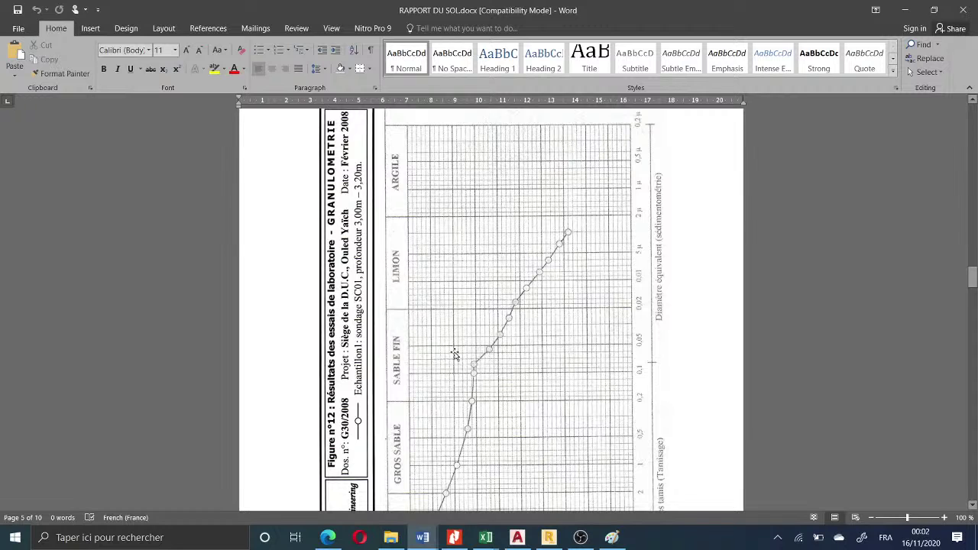
pyautogui.scroll(-6, 455, 354)
pyautogui.scroll(2, 447, 349)
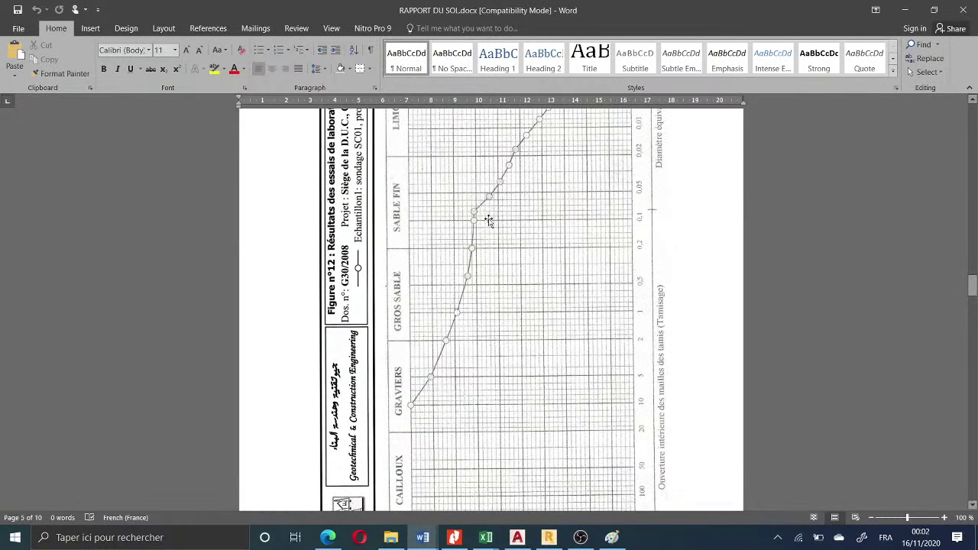
pyautogui.scroll(3, 525, 201)
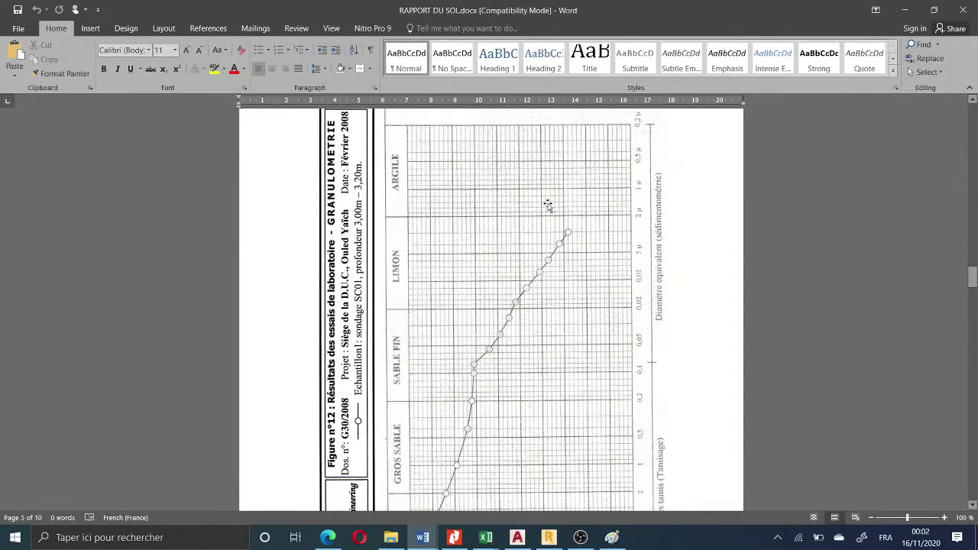
pyautogui.scroll(-14, 498, 321)
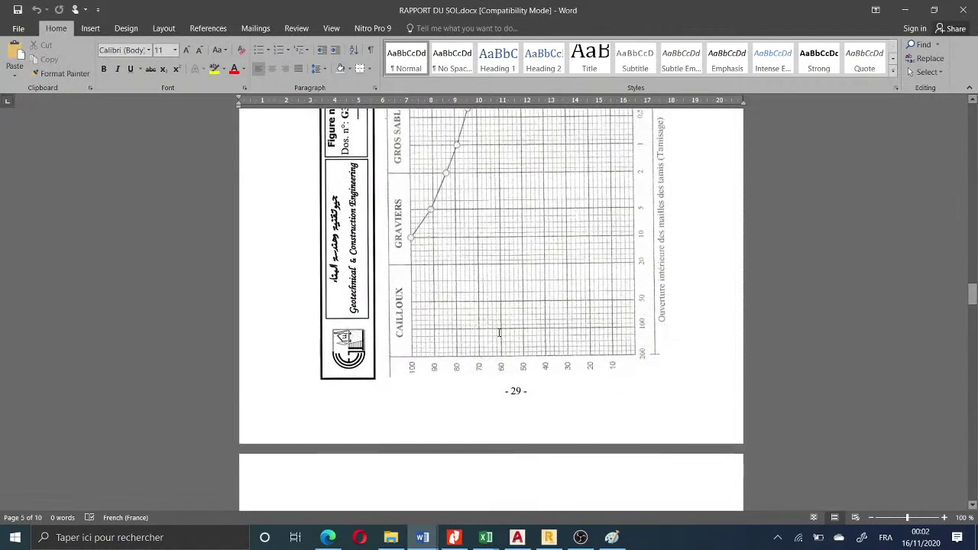
pyautogui.scroll(12, 498, 330)
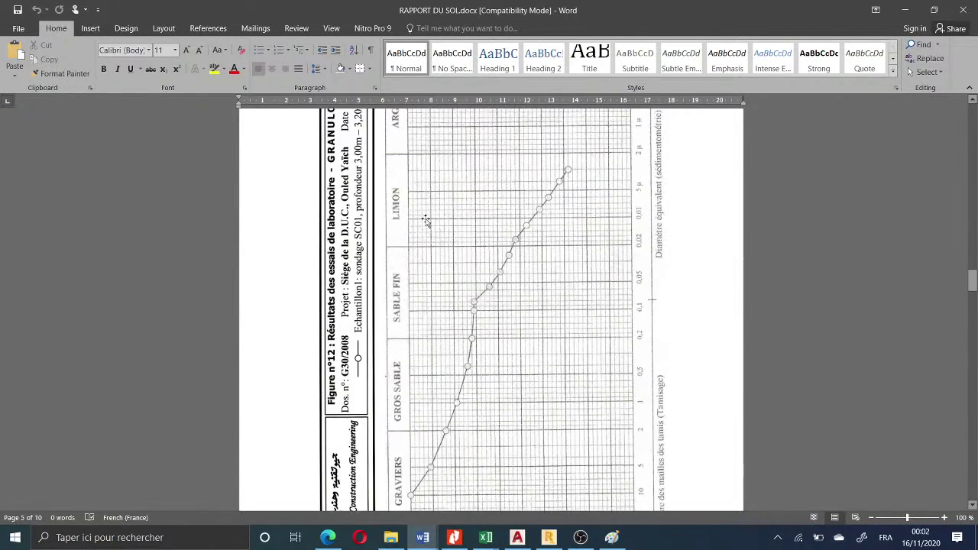
pyautogui.scroll(-6, 423, 188)
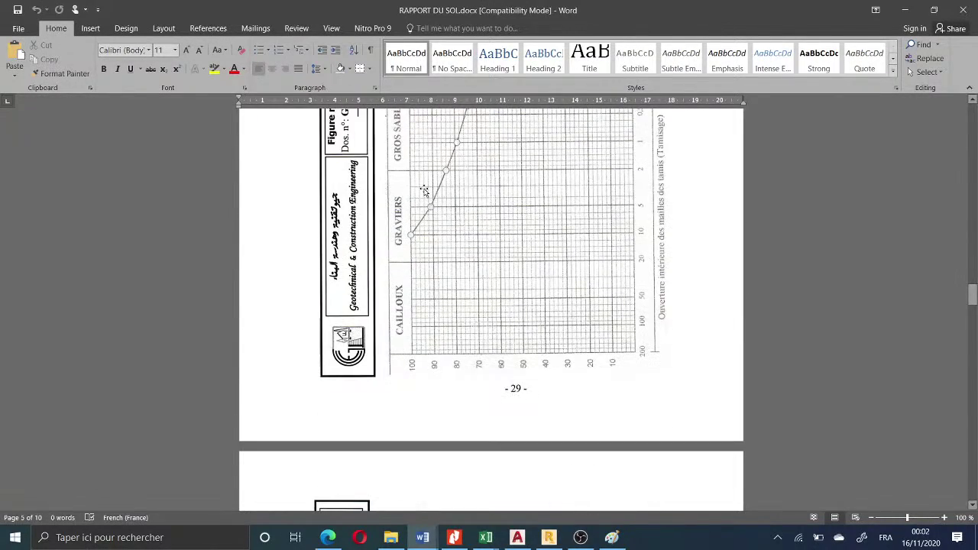
# - Review the oedometer compressibility curve and the shear box test (Figure 16) for the soil's cohesion and friction angle
pyautogui.scroll(-20, 423, 190)
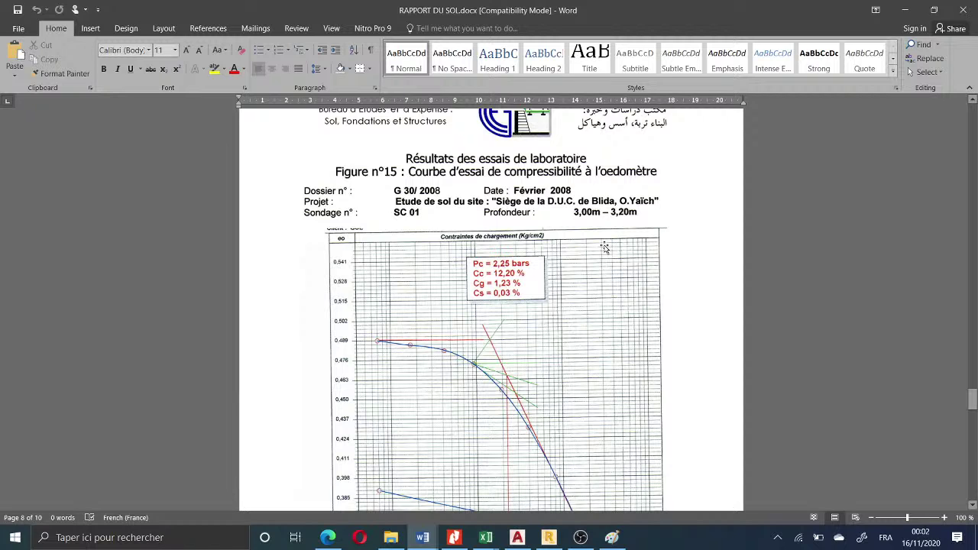
pyautogui.scroll(-15, 603, 246)
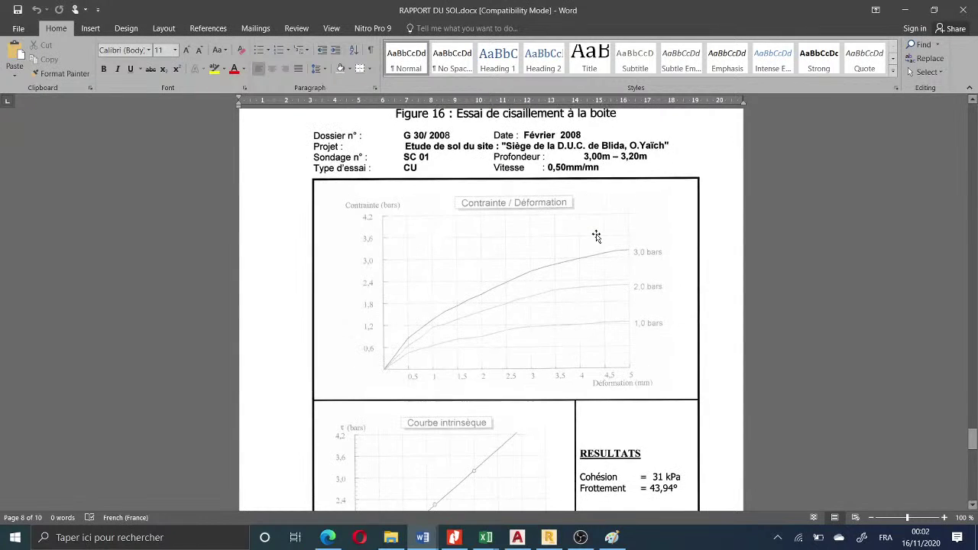
pyautogui.scroll(-3, 565, 230)
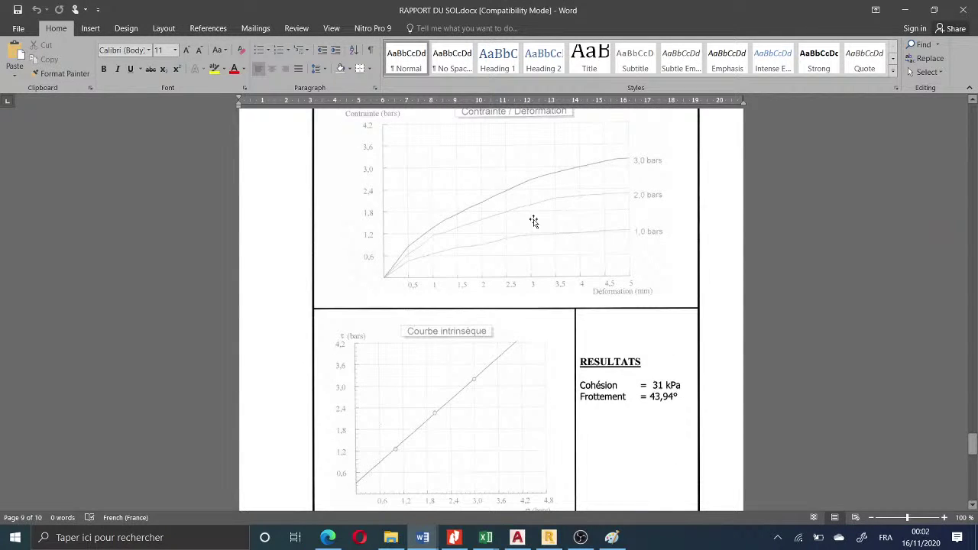
pyautogui.scroll(3, 533, 221)
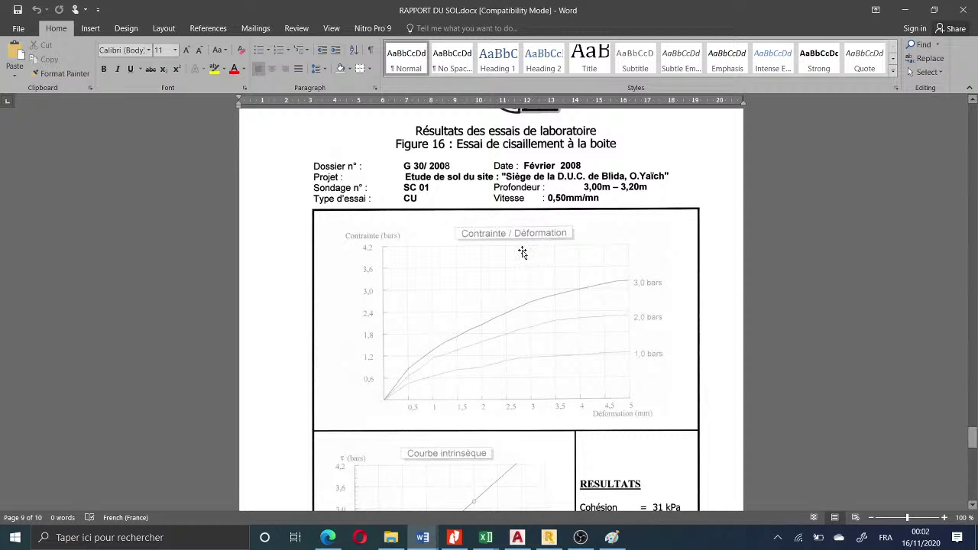
pyautogui.scroll(-1, 553, 257)
pyautogui.scroll(1, 553, 258)
pyautogui.scroll(-3, 566, 229)
# - Examine the penetrometer graph of the eight PDL soundings (Figure n° 17) for point resistance against depth
pyautogui.scroll(-12, 573, 212)
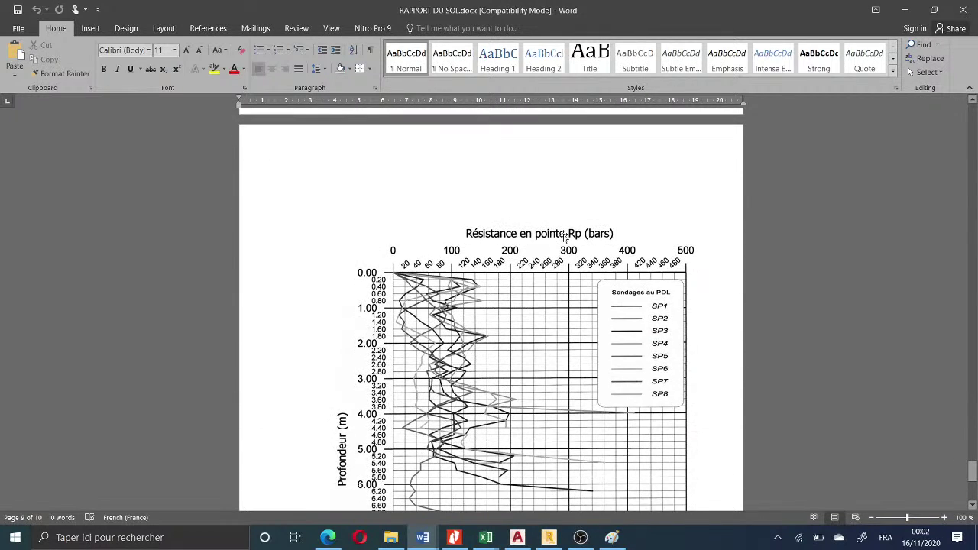
pyautogui.scroll(-3, 559, 273)
pyautogui.scroll(1, 578, 316)
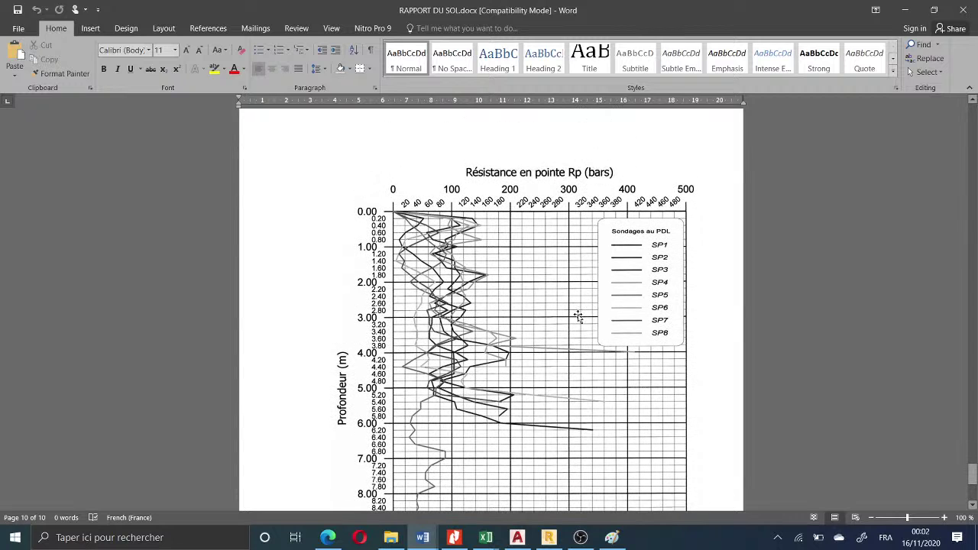
pyautogui.scroll(-3, 580, 277)
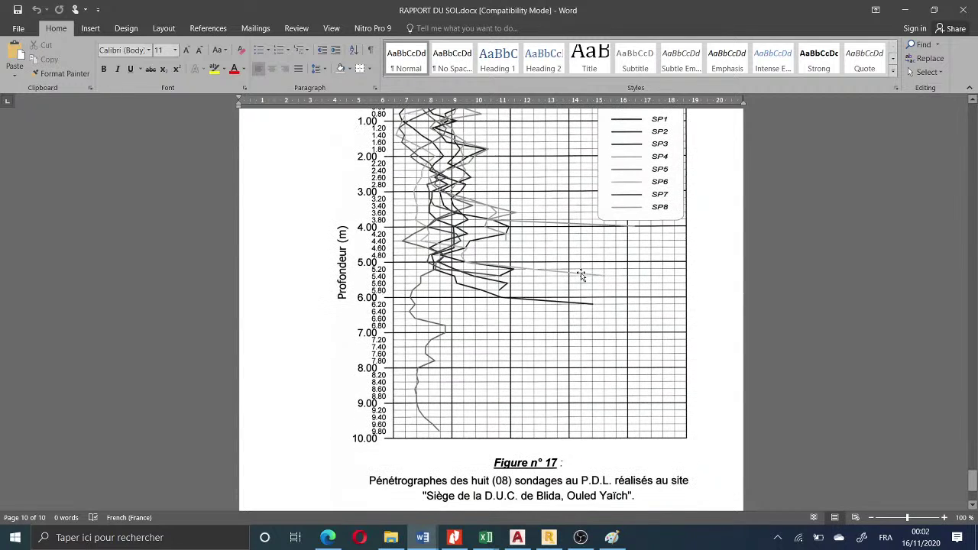
pyautogui.scroll(2, 580, 276)
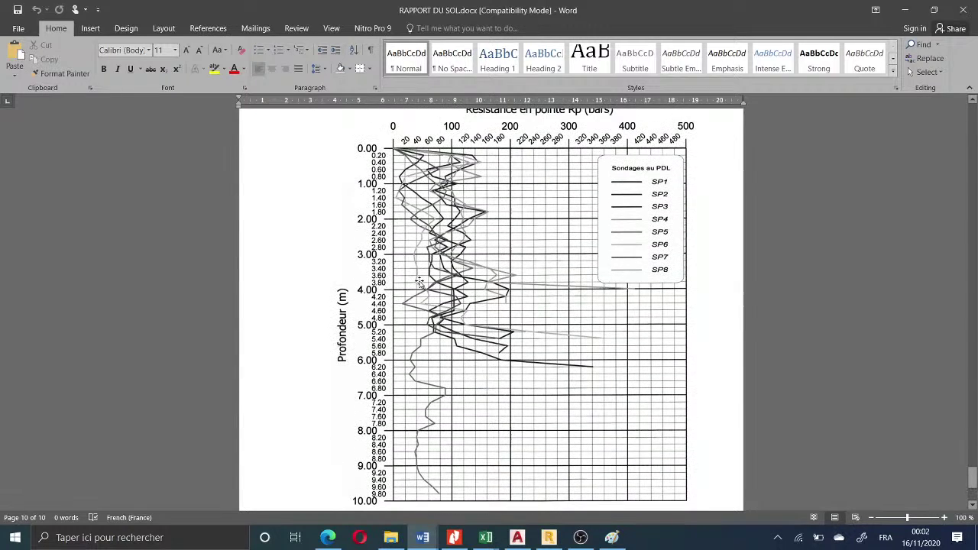
pyautogui.scroll(1, 419, 285)
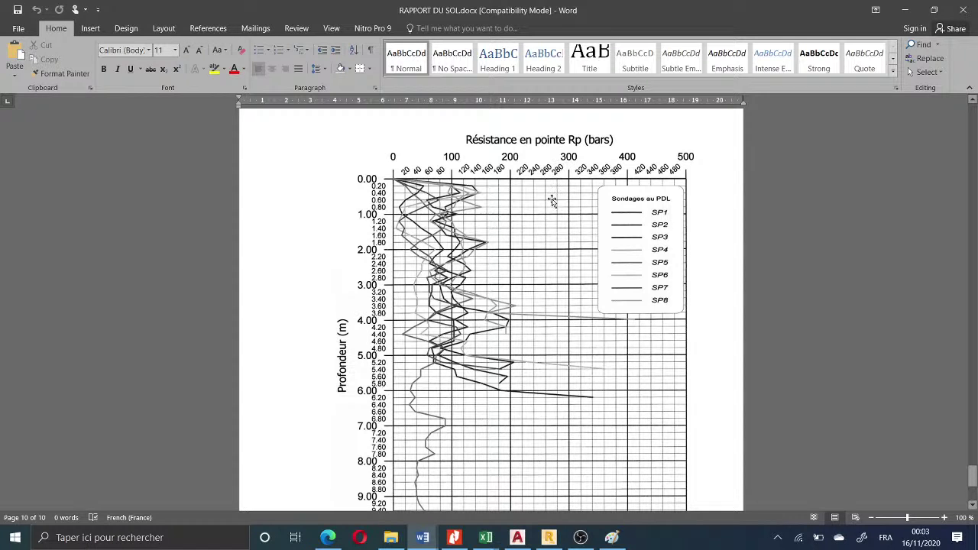
pyautogui.scroll(5, 501, 214)
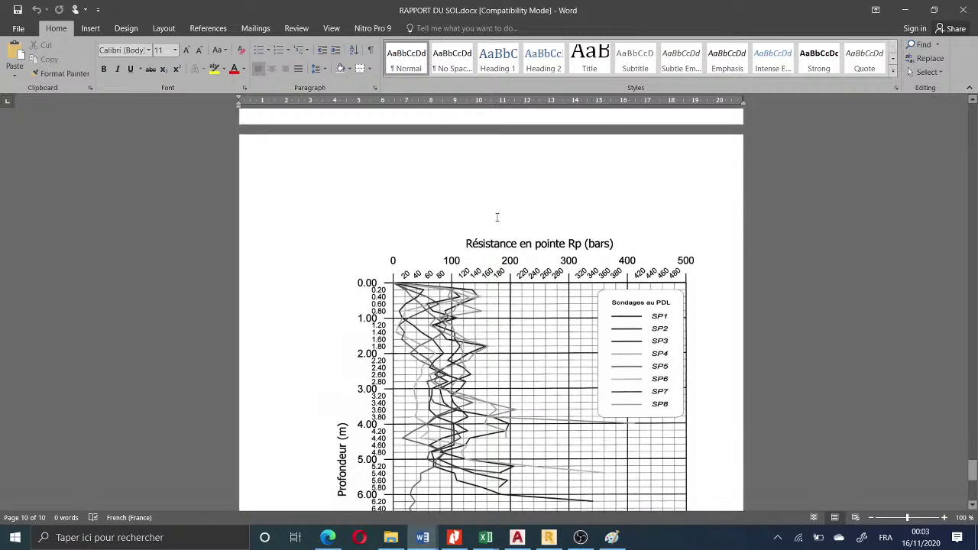
# - Review the soil report backwards from the penetrometer graph through the oedometer curve to the particle-size distribution figures of borehole SC01
pyautogui.scroll(18, 495, 290)
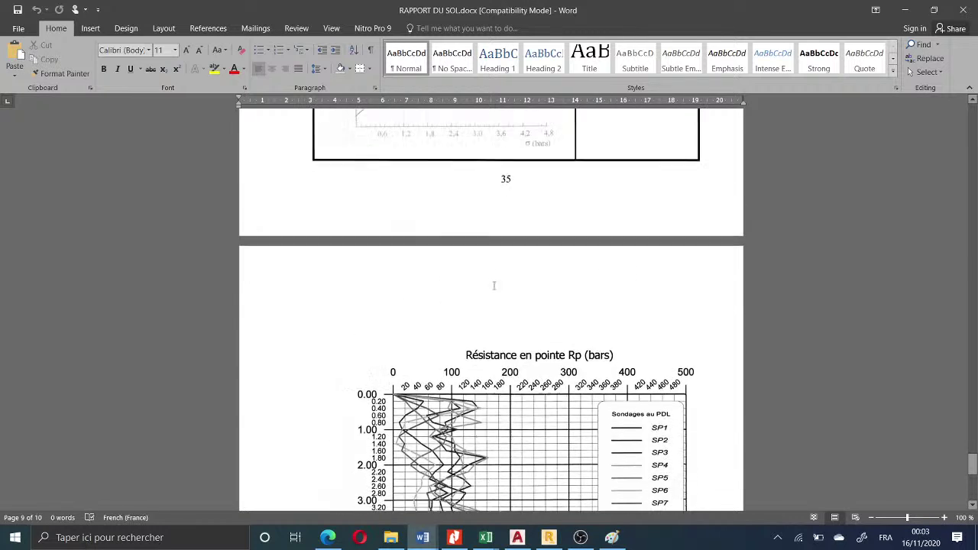
pyautogui.scroll(10, 555, 258)
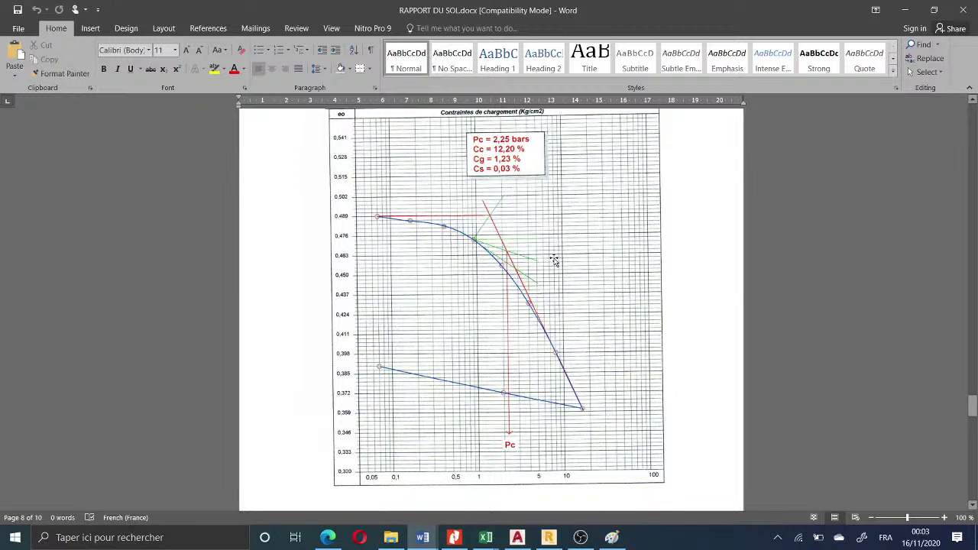
pyautogui.scroll(10, 555, 261)
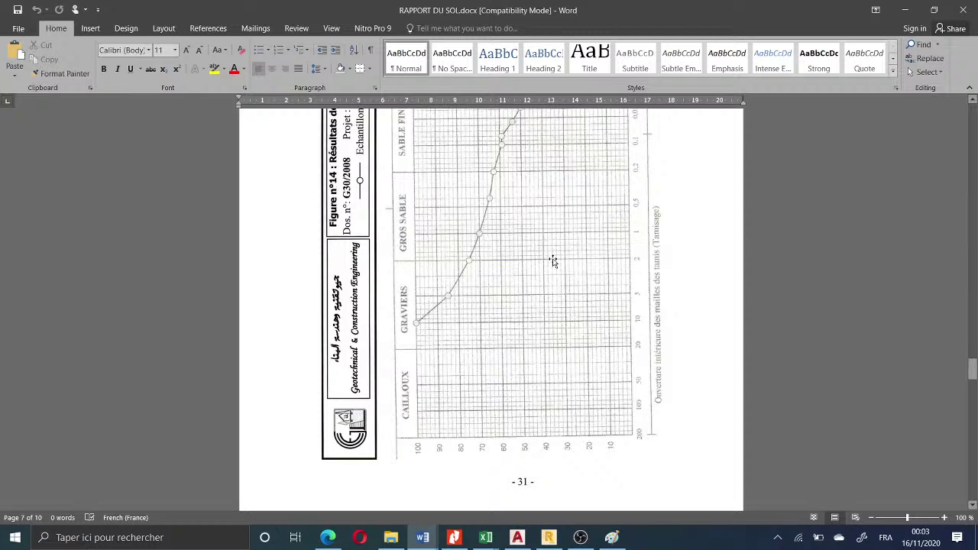
pyautogui.scroll(8, 401, 238)
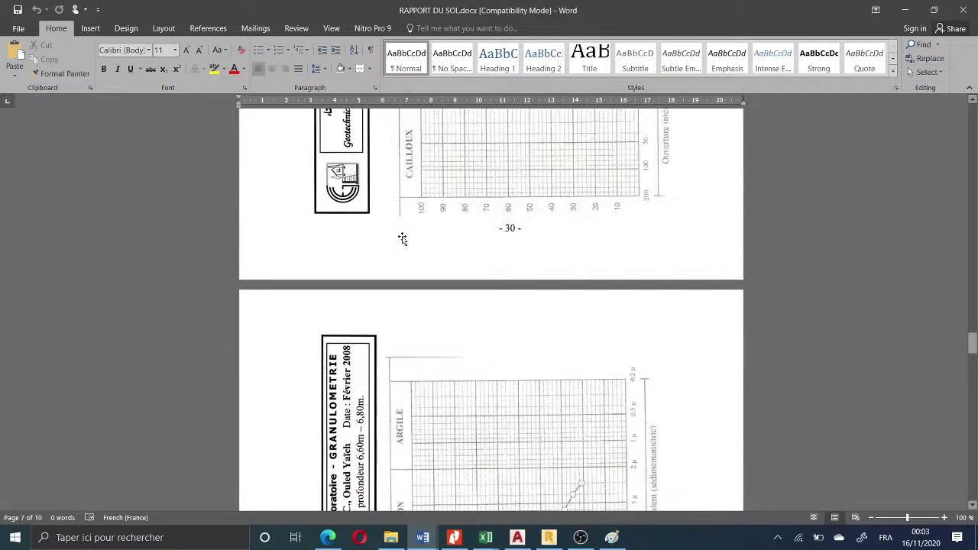
pyautogui.scroll(1, 401, 238)
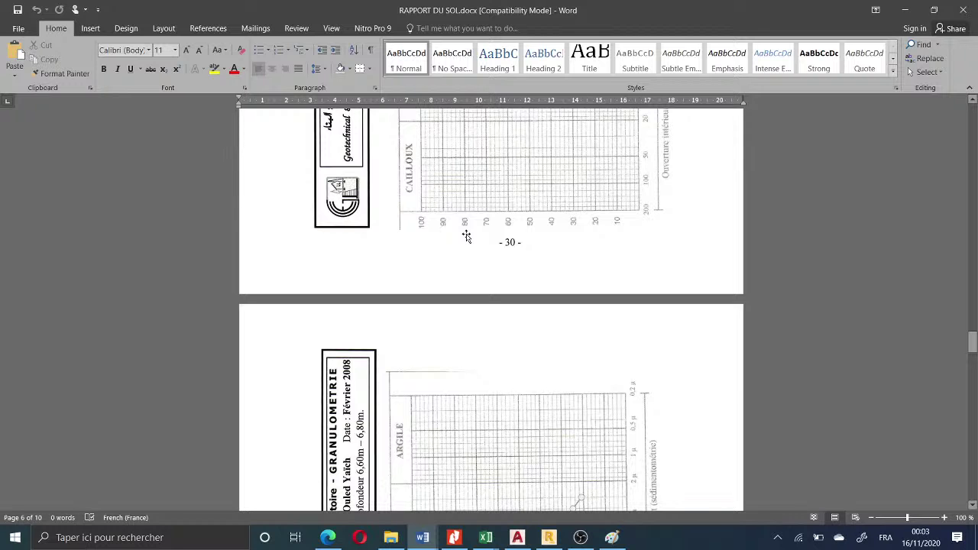
pyautogui.scroll(6, 466, 236)
# - Switch to Robot Structural Analysis and open the soil parameters of the case 8 (Poussée de terre) soil load
pyautogui.click(548, 537)
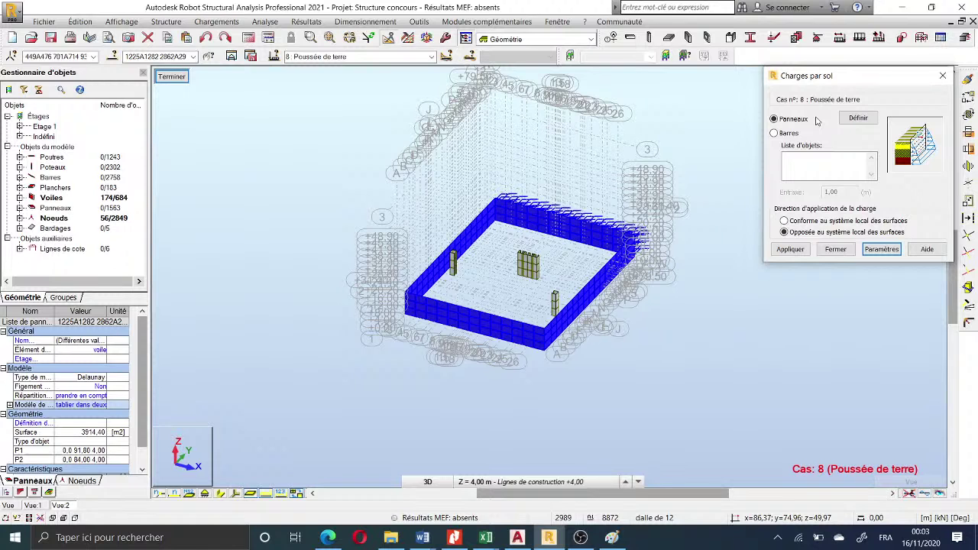
pyautogui.click(863, 251)
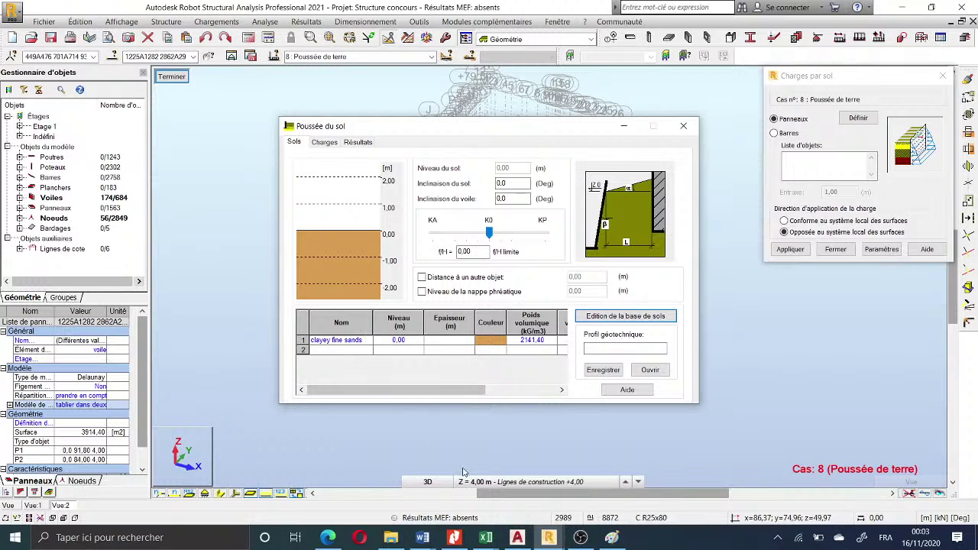
# - Switch to RAPPORT DU SOL.docx in Word and examine the lithological section of core borehole SC1 (Figure 03) for soil layers and depths
pyautogui.click(423, 537)
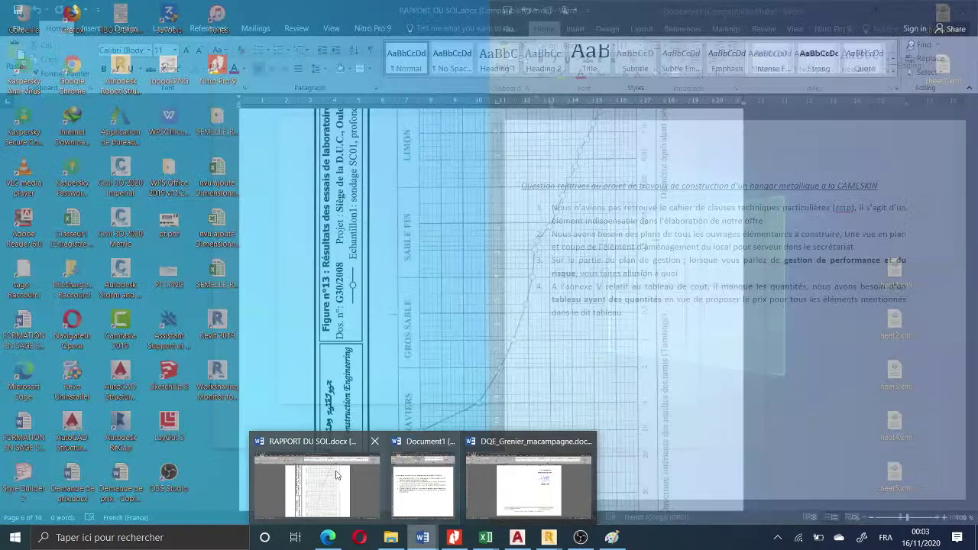
pyautogui.click(336, 475)
pyautogui.scroll(15, 388, 308)
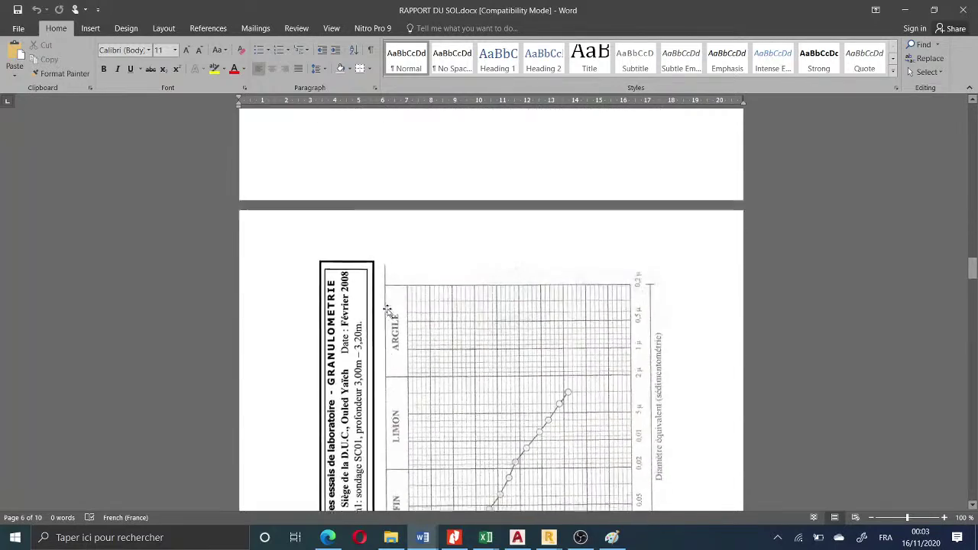
pyautogui.scroll(15, 388, 309)
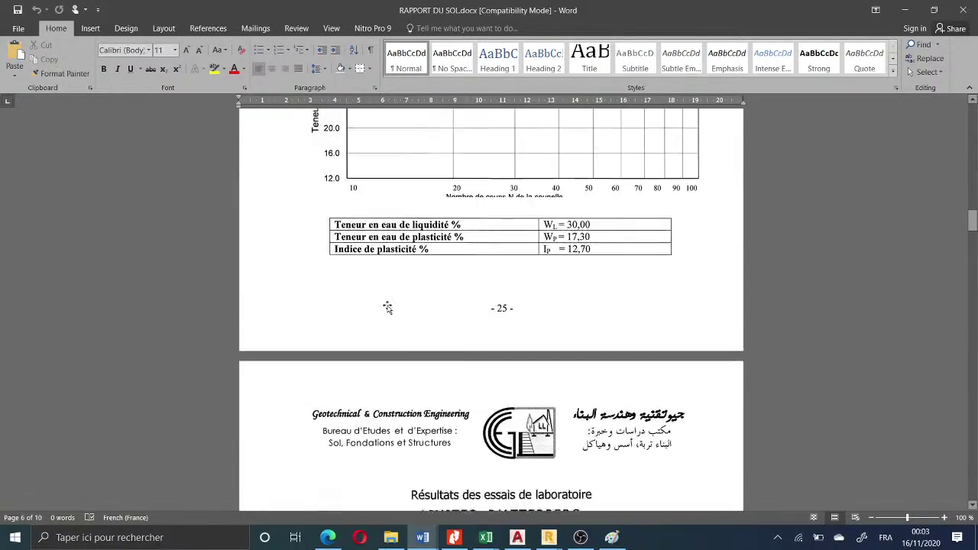
pyautogui.scroll(20, 388, 308)
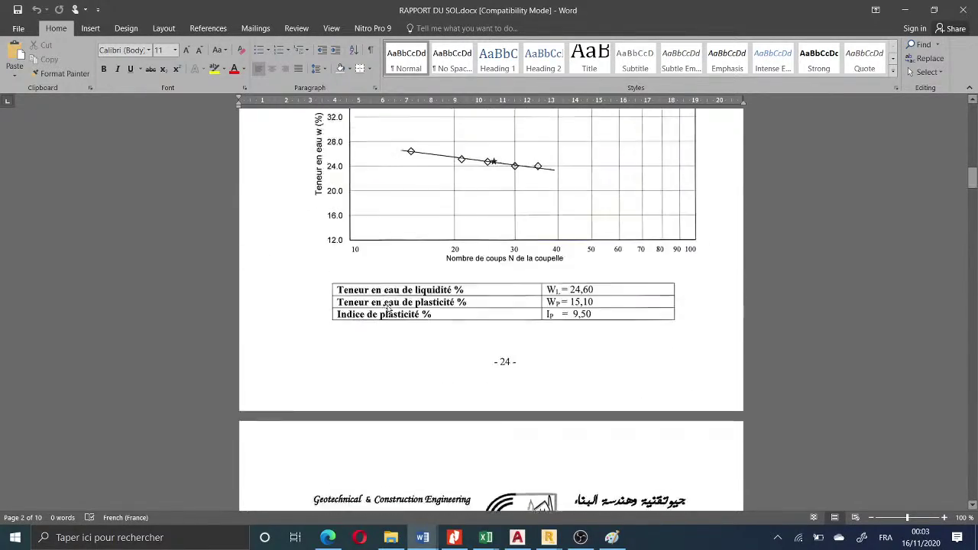
pyautogui.scroll(20, 388, 308)
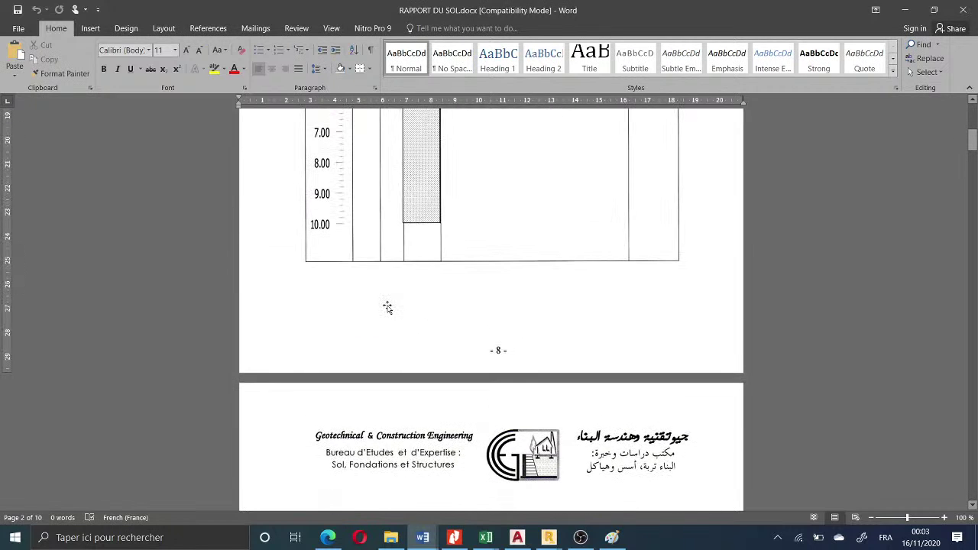
pyautogui.scroll(5, 388, 309)
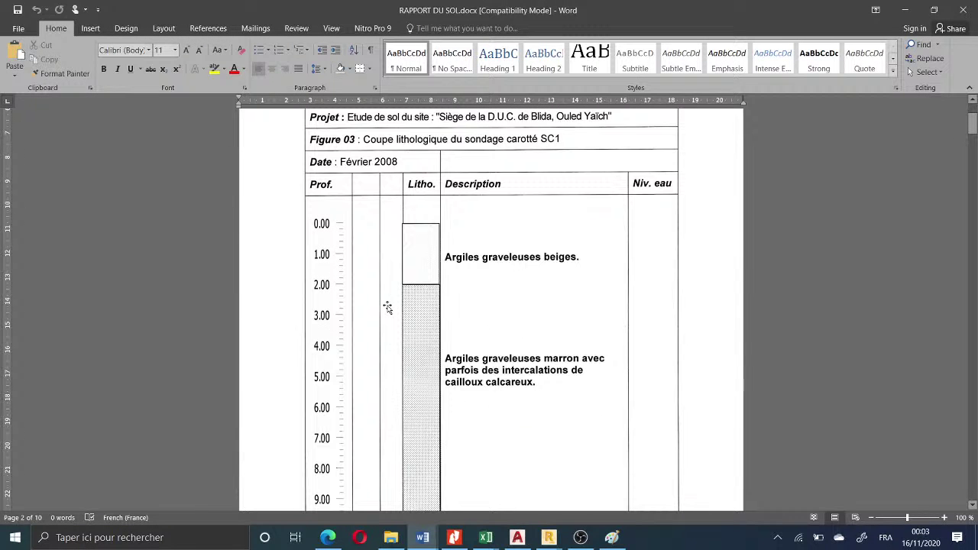
pyautogui.scroll(-3, 394, 298)
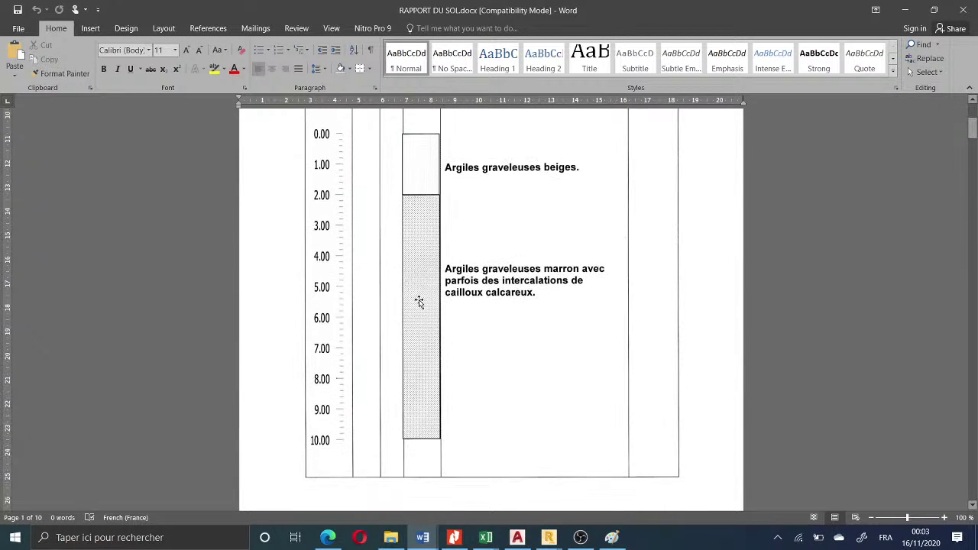
pyautogui.scroll(3, 470, 280)
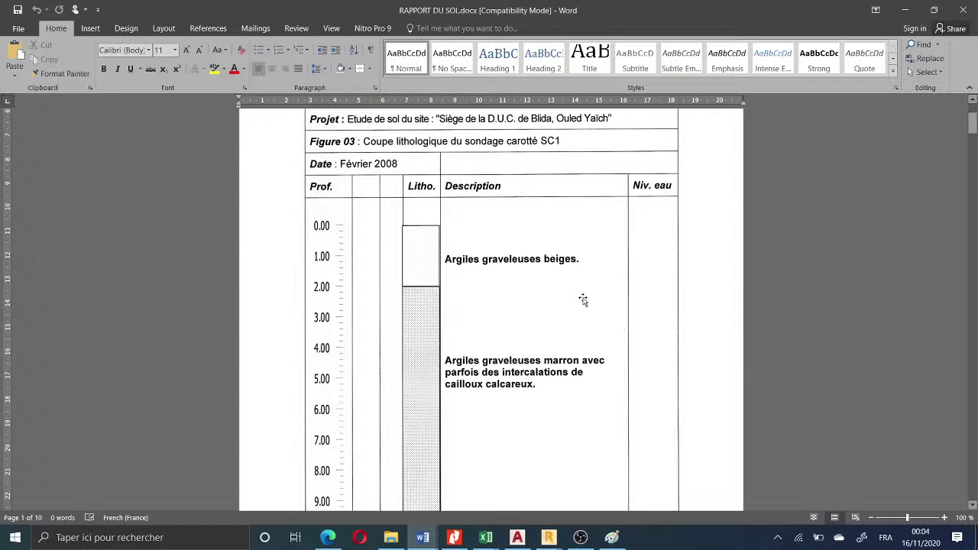
pyautogui.scroll(-1, 410, 247)
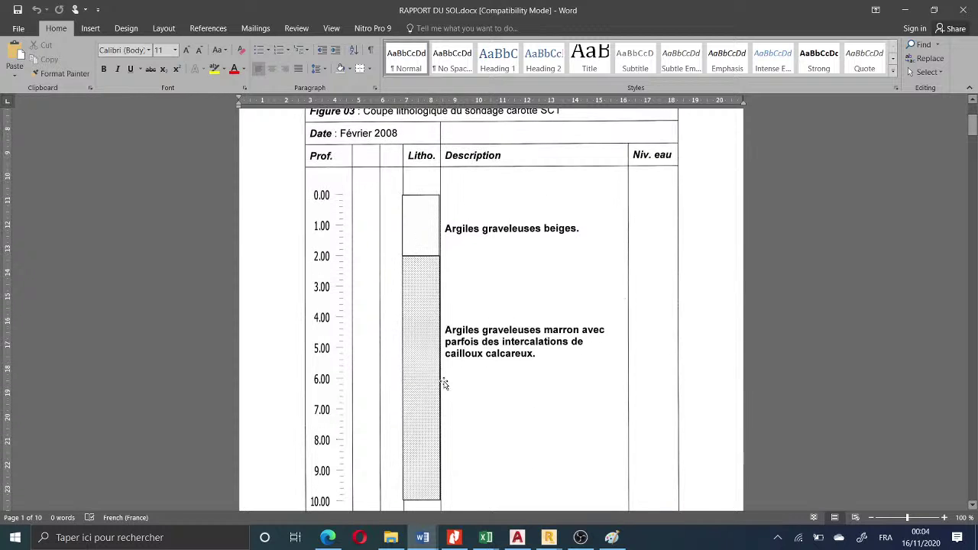
# - Return to Robot, check the clayey fine sands layer's unit weights and friction angle, and go back to the model view
pyautogui.click(613, 484)
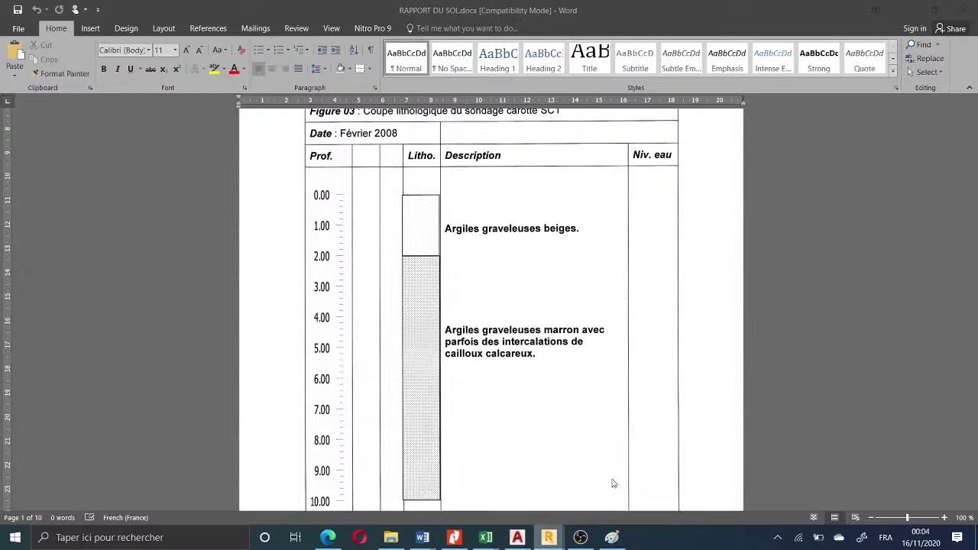
pyautogui.click(367, 341)
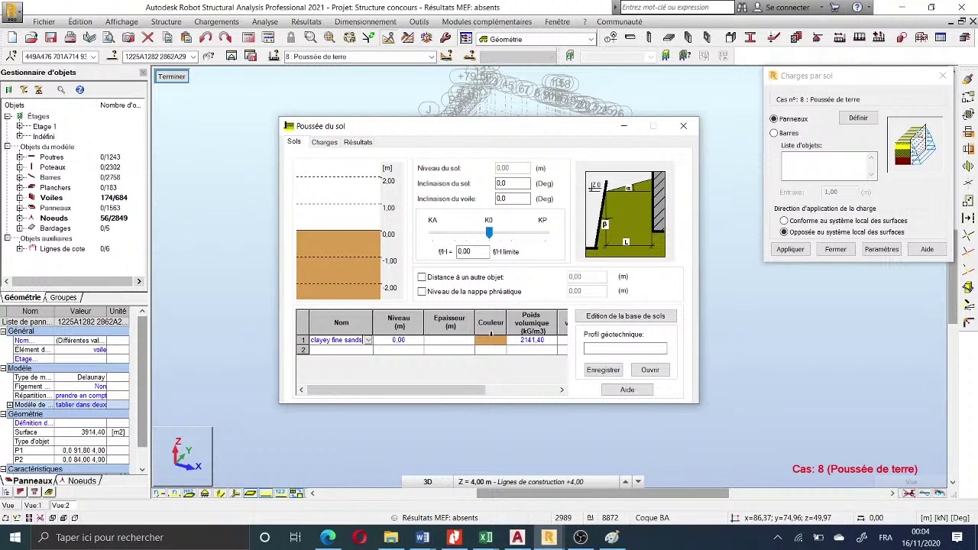
pyautogui.scroll(-2, 490, 334)
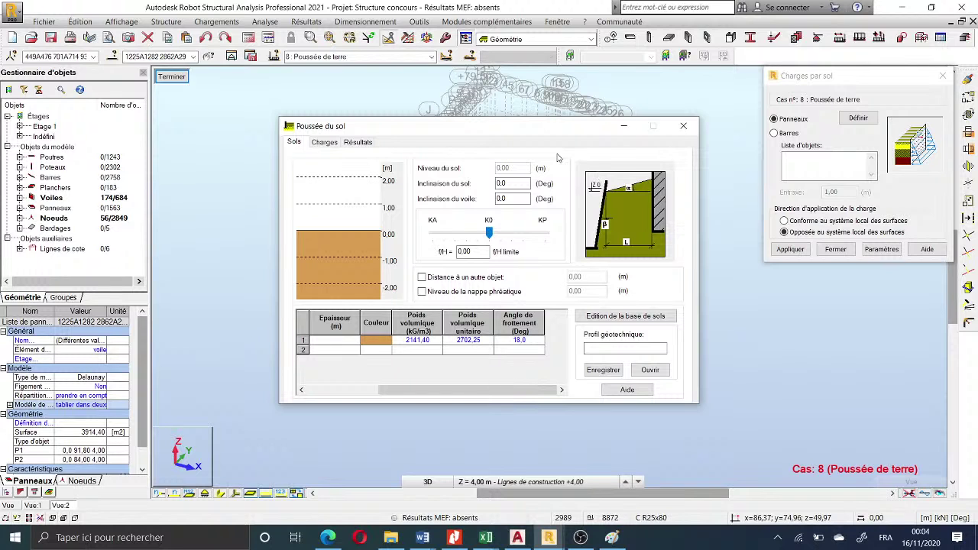
pyautogui.click(624, 126)
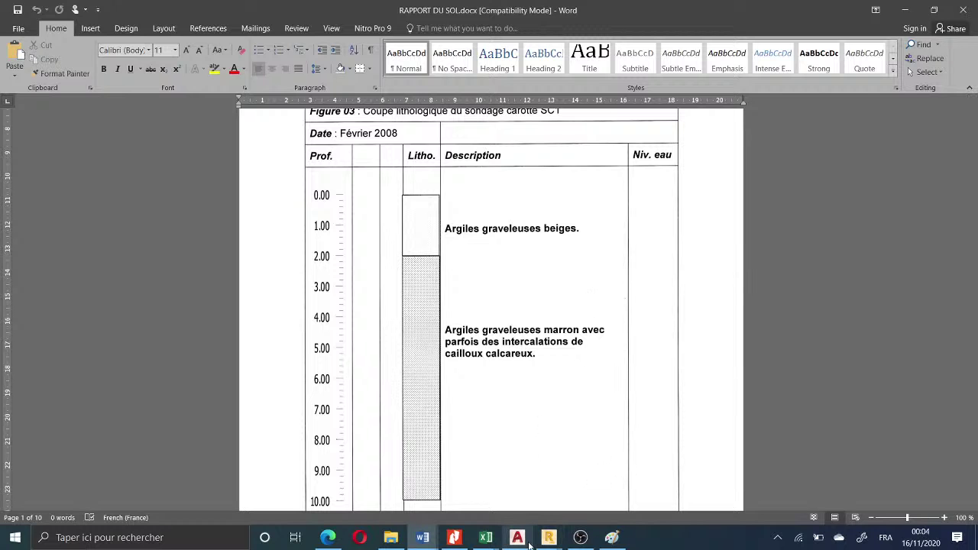
pyautogui.moveTo(544, 542)
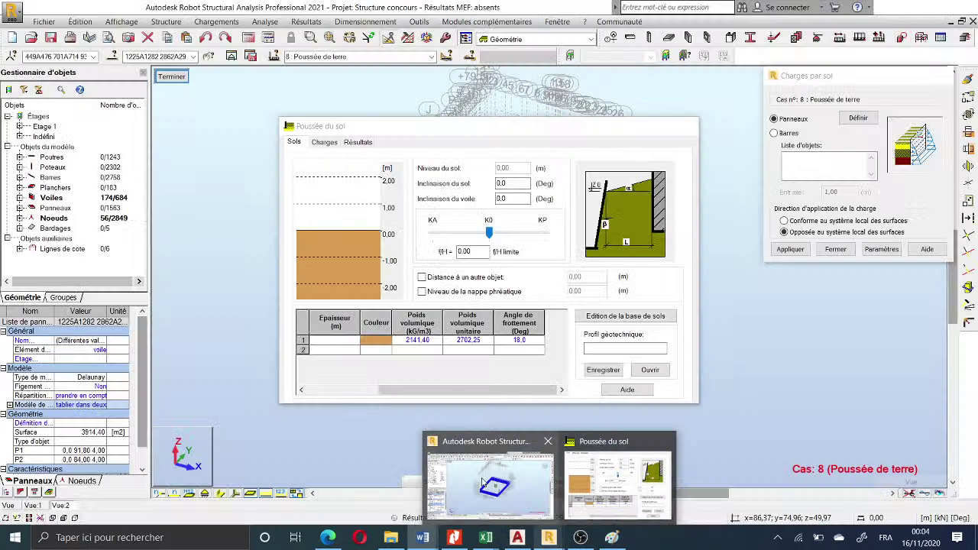
pyautogui.click(483, 483)
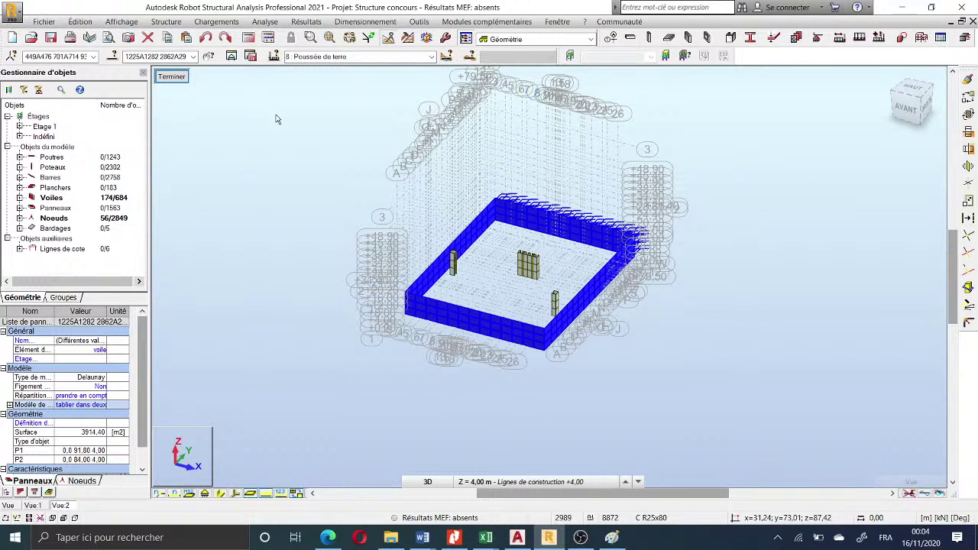
# - Review the handwritten earth-pressure calculation over the 4 m wall height in Paint and return to the Robot model
pyautogui.click(611, 537)
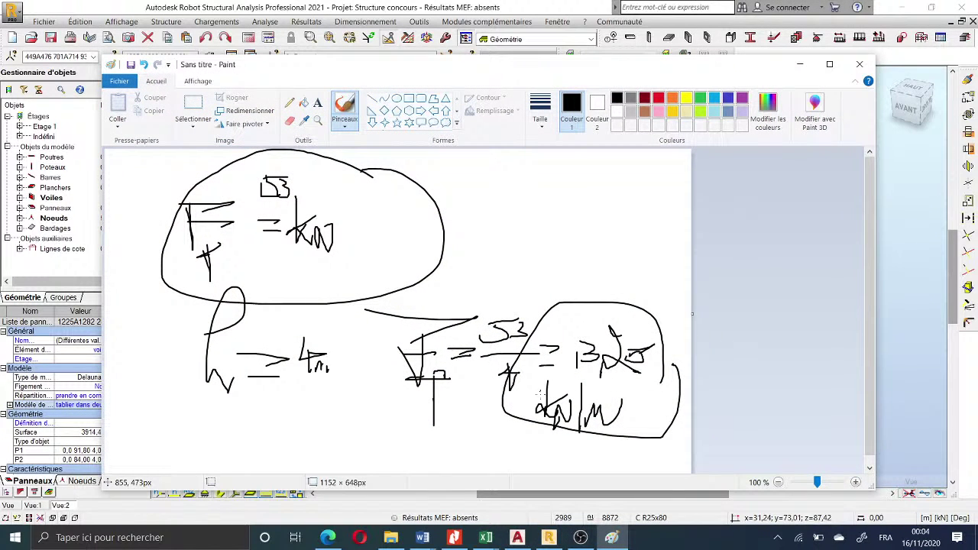
pyautogui.hotkey('alt', 'Tab')
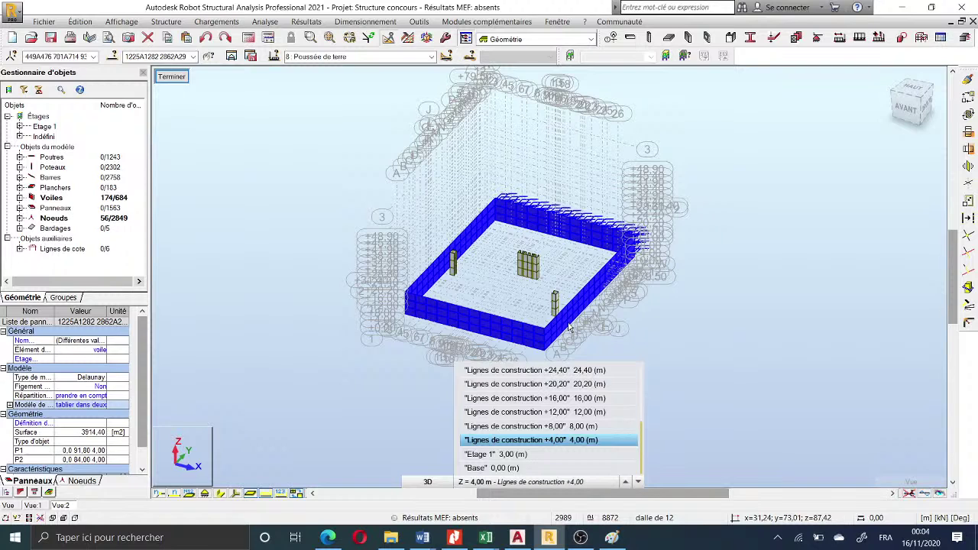
pyautogui.click(568, 327)
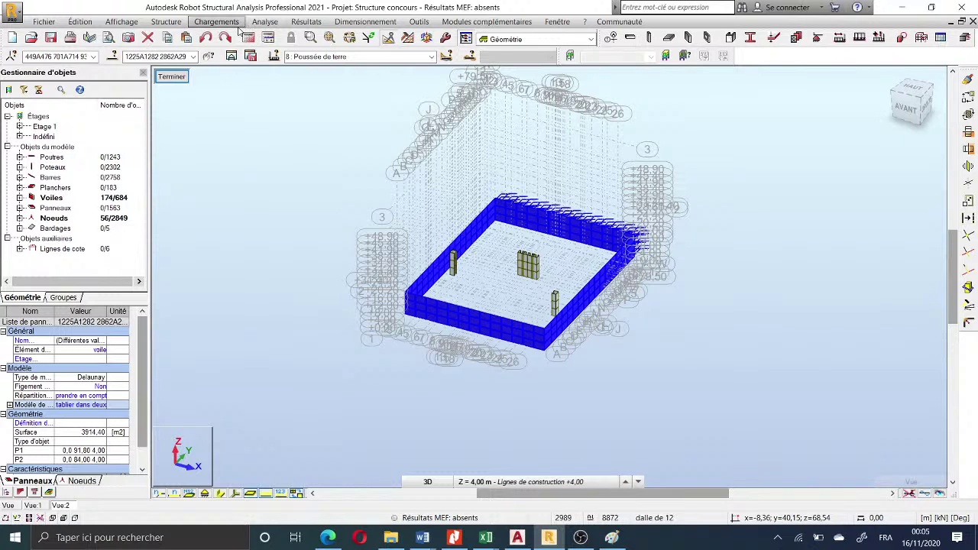
# - Open the load definition for case 8 (Poussée de terre) and start a hydrostatic pressure surface load
pyautogui.click(216, 21)
pyautogui.press('Right')
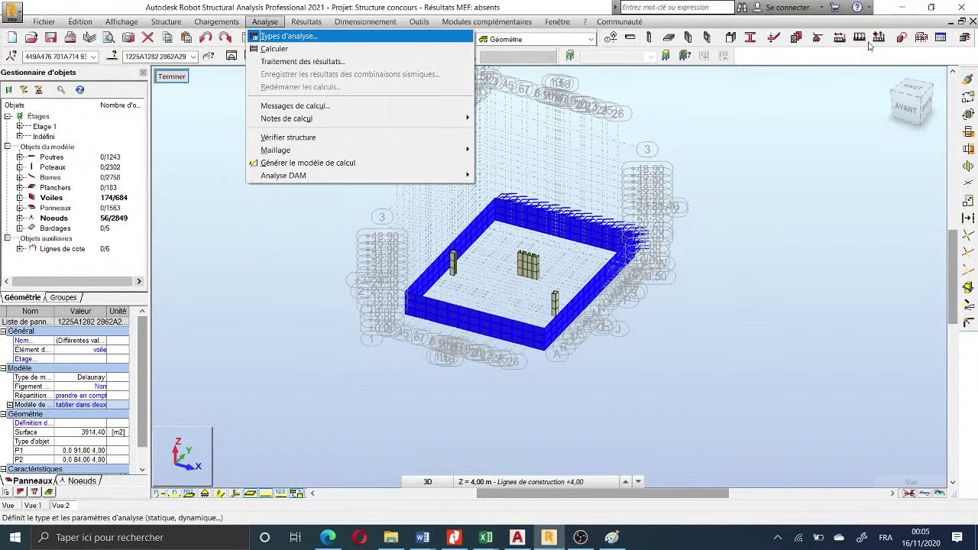
pyautogui.click(859, 38)
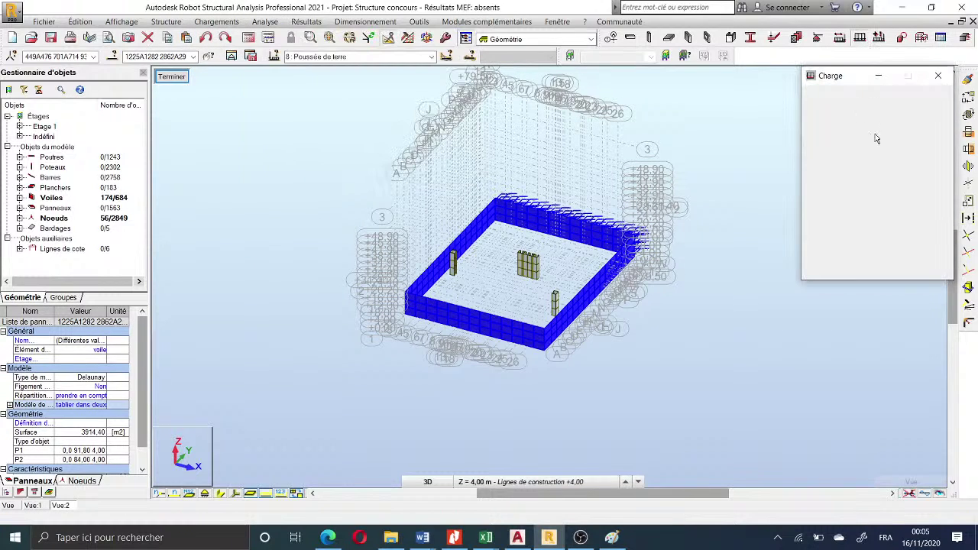
pyautogui.moveTo(841, 81); pyautogui.dragTo(769, 100)
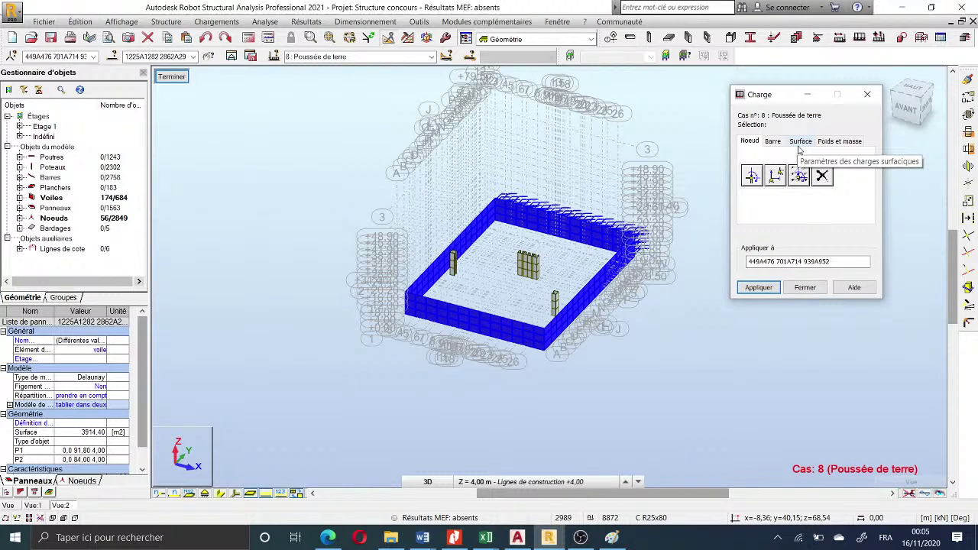
pyautogui.click(800, 142)
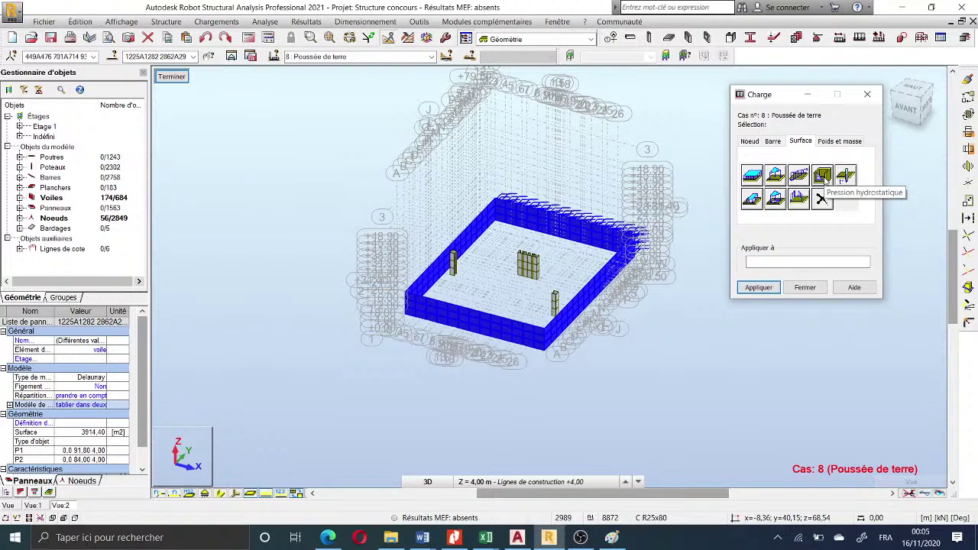
pyautogui.click(823, 176)
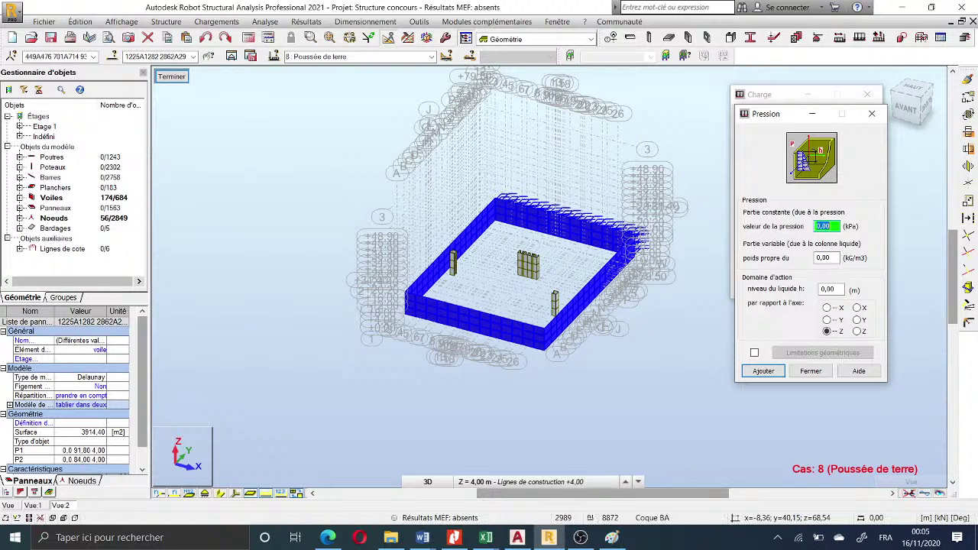
# - Consult the pressure calculation in Paint once more and return to the hydrostatic pressure settings in Robot
pyautogui.click(638, 481)
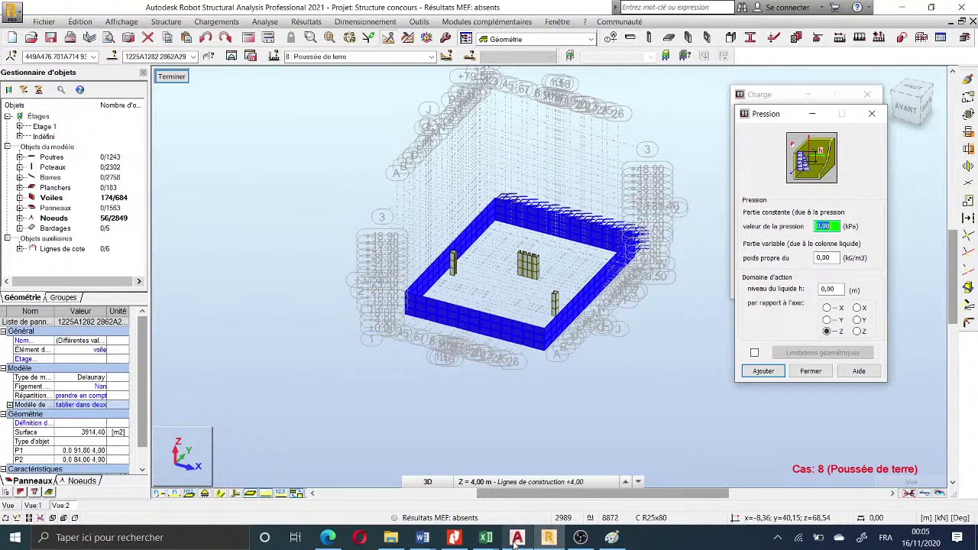
pyautogui.moveTo(531, 543)
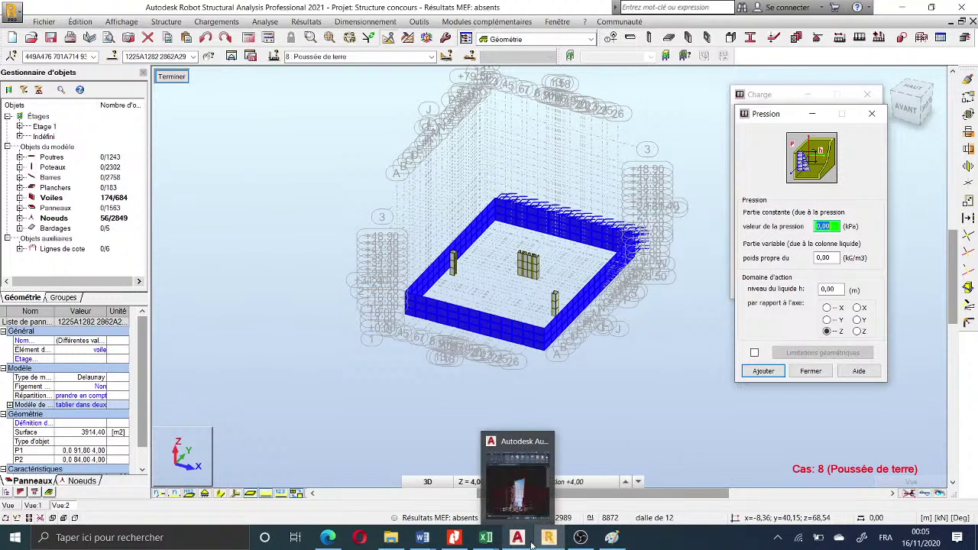
pyautogui.click(582, 538)
pyautogui.click(610, 538)
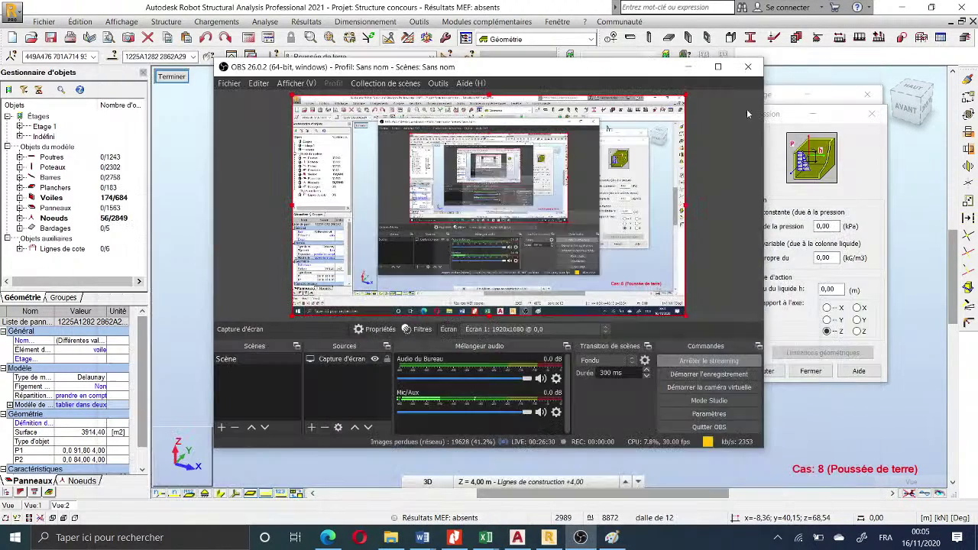
pyautogui.click(799, 64)
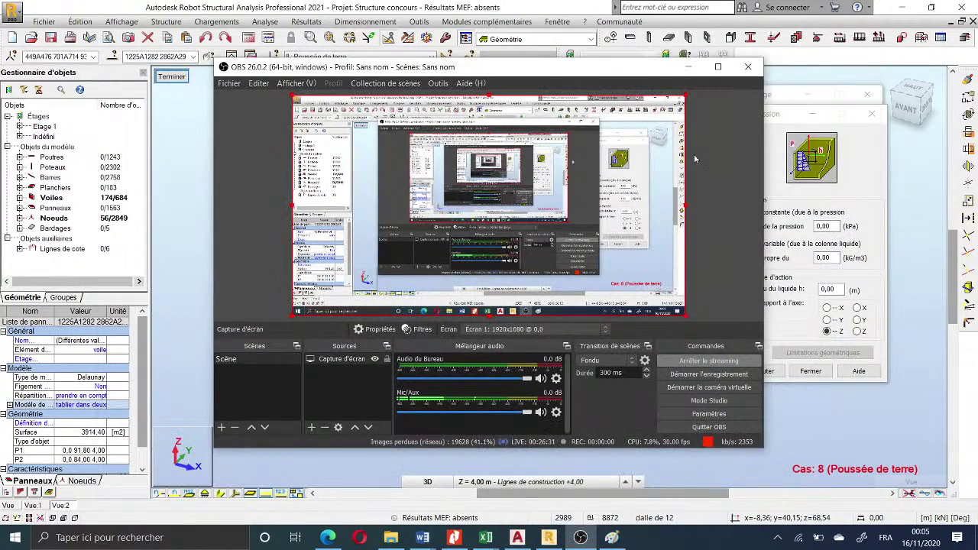
pyautogui.click(684, 68)
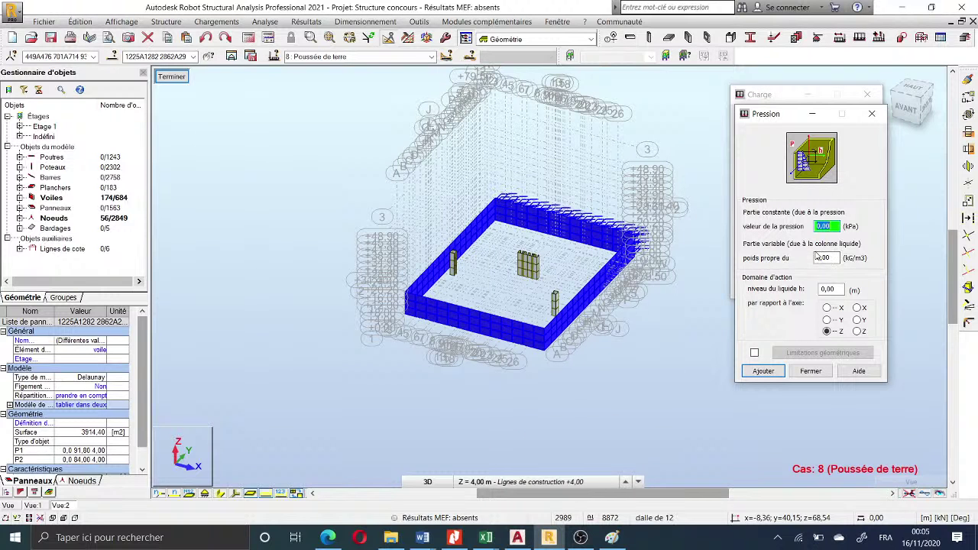
# - Apply a hydrostatic pressure to the basement perimeter walls with 2000 kg/m3 unit weight, a liquid level of 12 m and the -Z direction
pyautogui.click(830, 258)
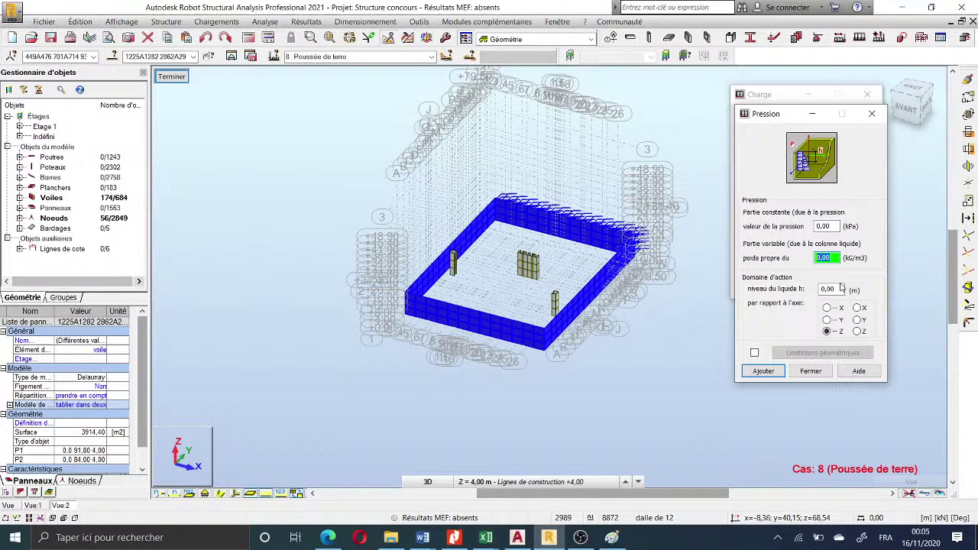
pyautogui.write('20000')
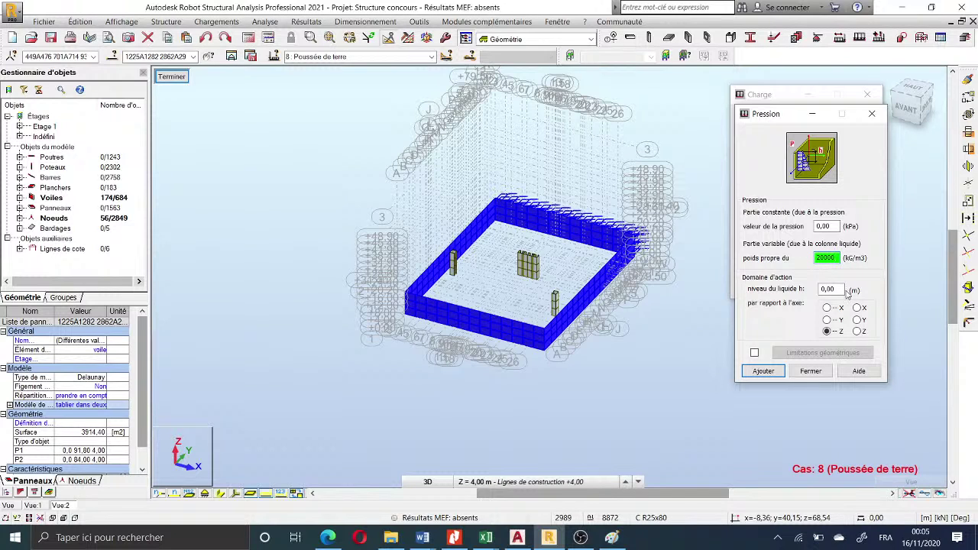
pyautogui.press('BackSpace')
pyautogui.click(842, 294)
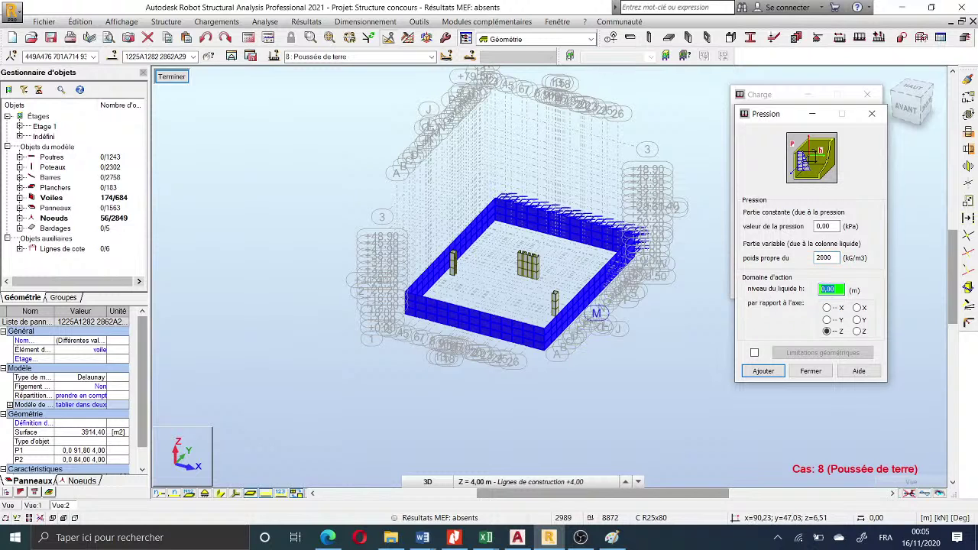
pyautogui.scroll(3, 615, 325)
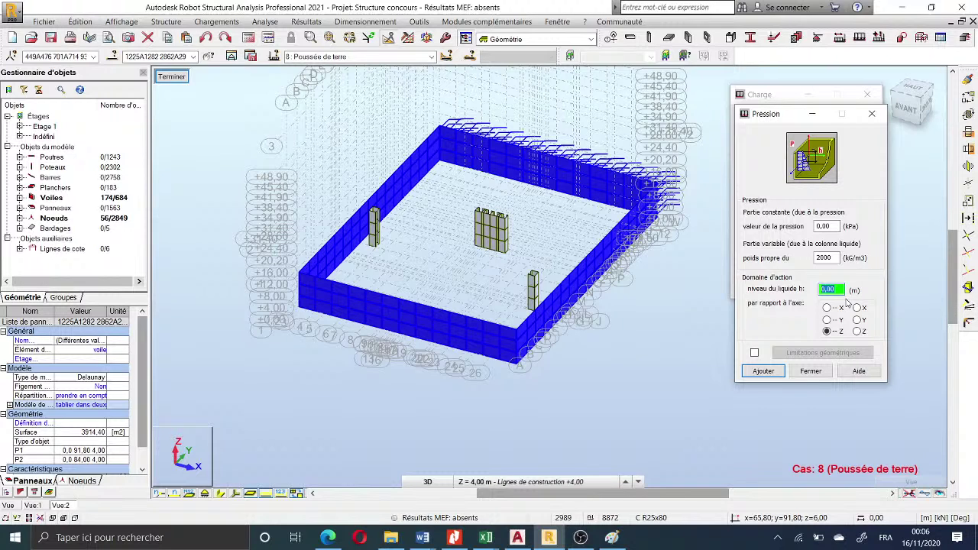
pyautogui.write('12')
pyautogui.click(762, 371)
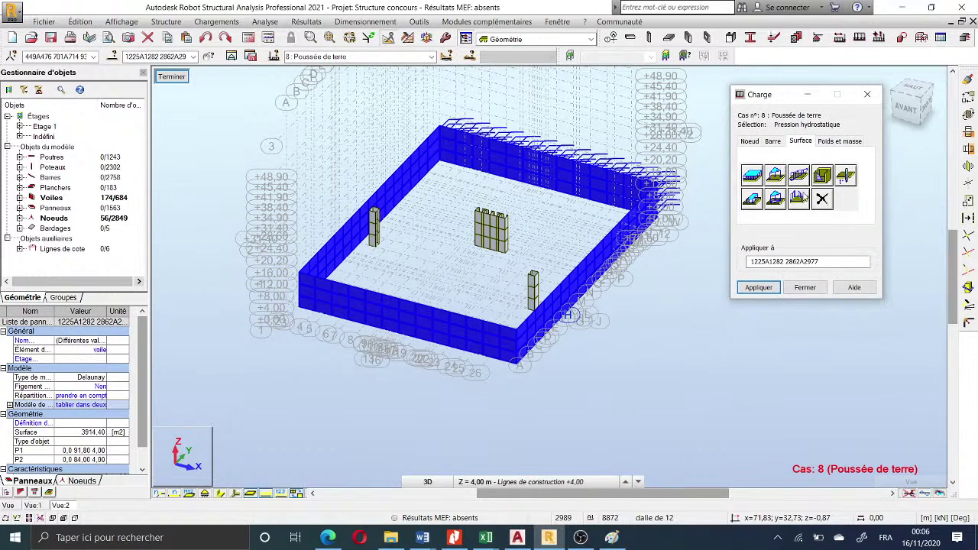
pyautogui.click(758, 288)
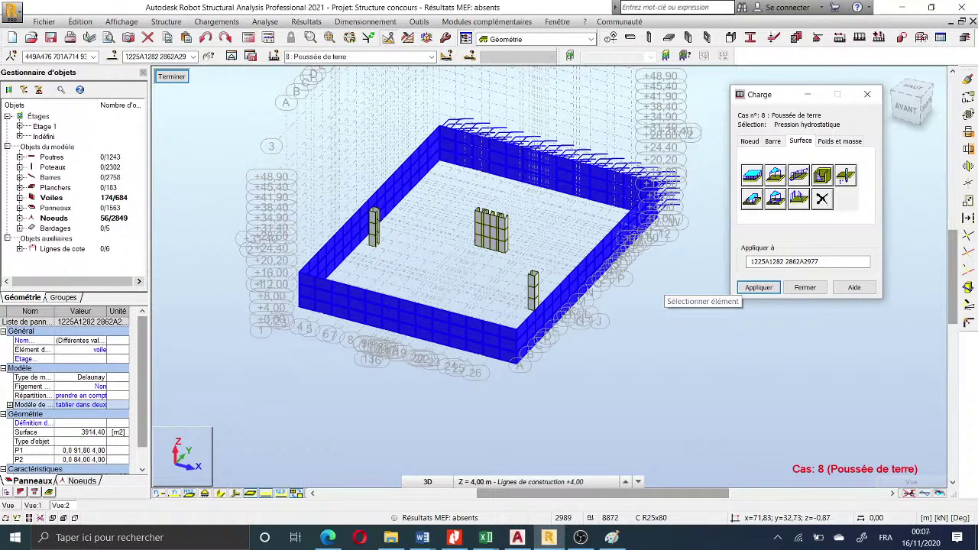
# - Display the load symbols and view the hydrostatic pressure on the perimeter walls from another angle
pyautogui.click(281, 495)
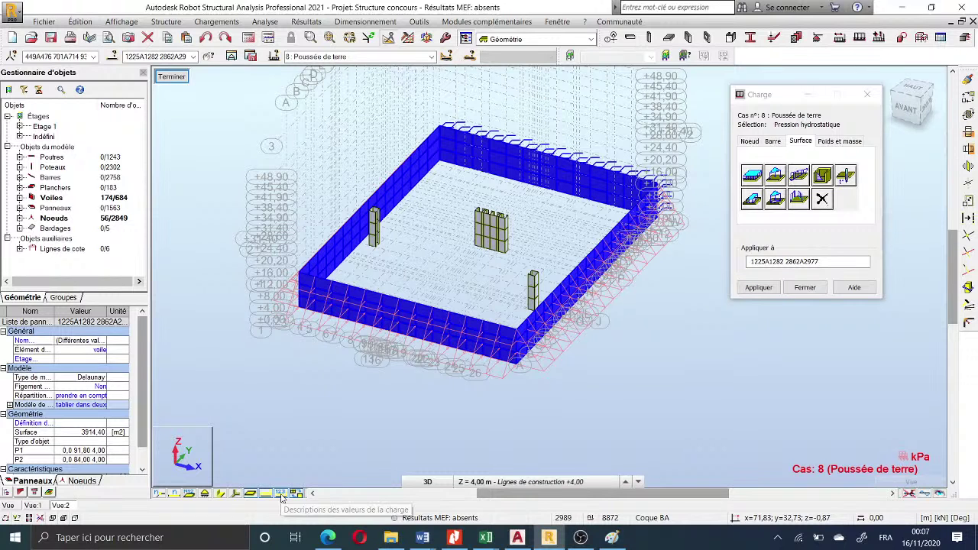
pyautogui.scroll(1, 296, 298)
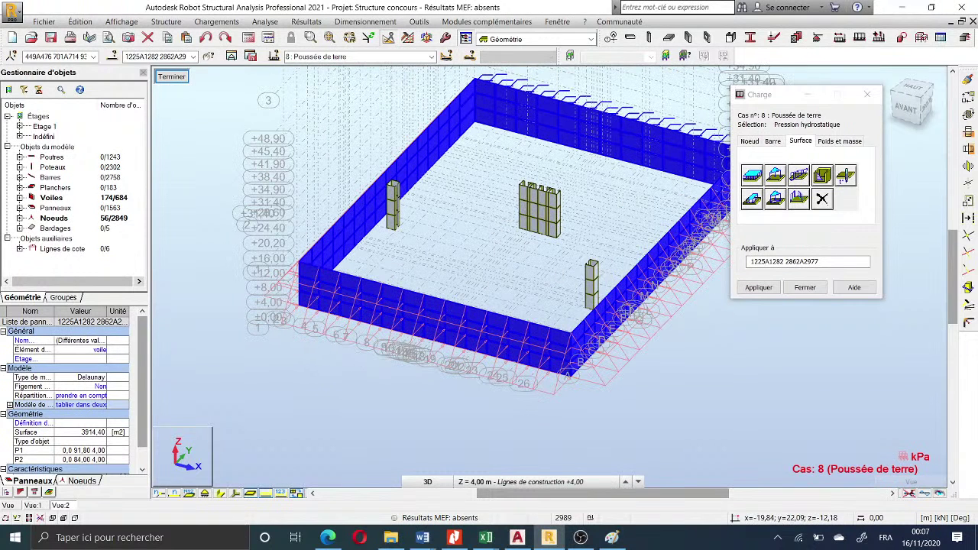
pyautogui.rightClick(234, 116)
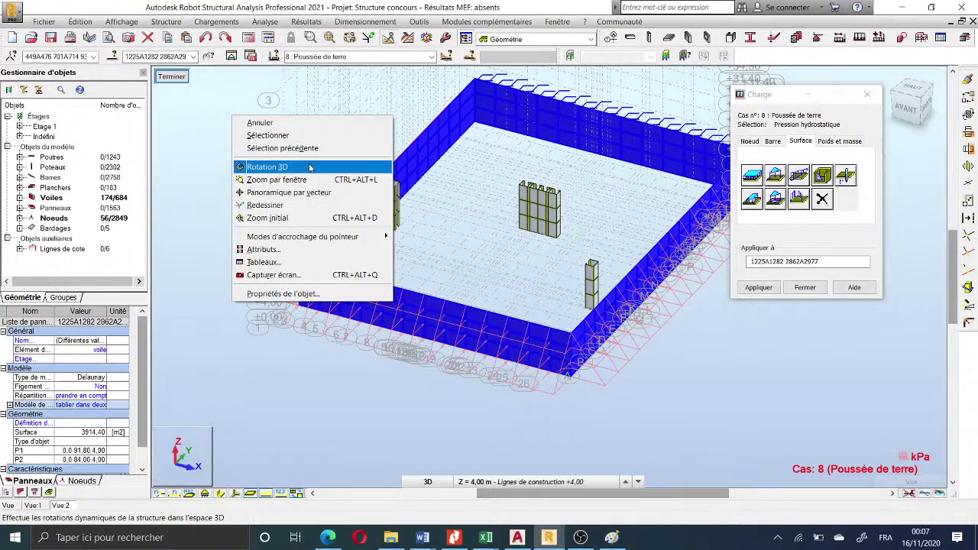
pyautogui.click(309, 167)
pyautogui.moveTo(309, 167); pyautogui.dragTo(445, 262)
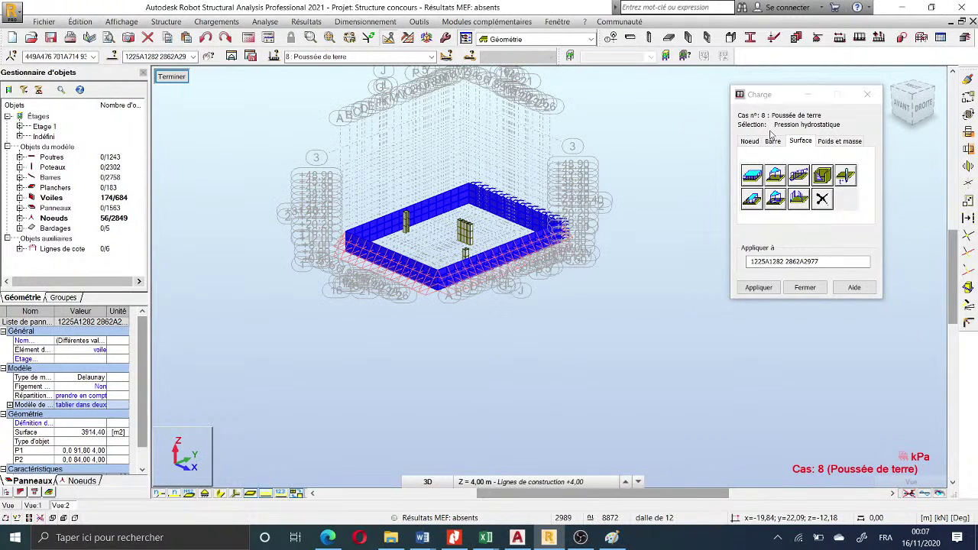
# - Check the earth-pressure calculation in Paint, then define a uniform surface load of 13.25 kPa in global Z in Robot
pyautogui.click(611, 537)
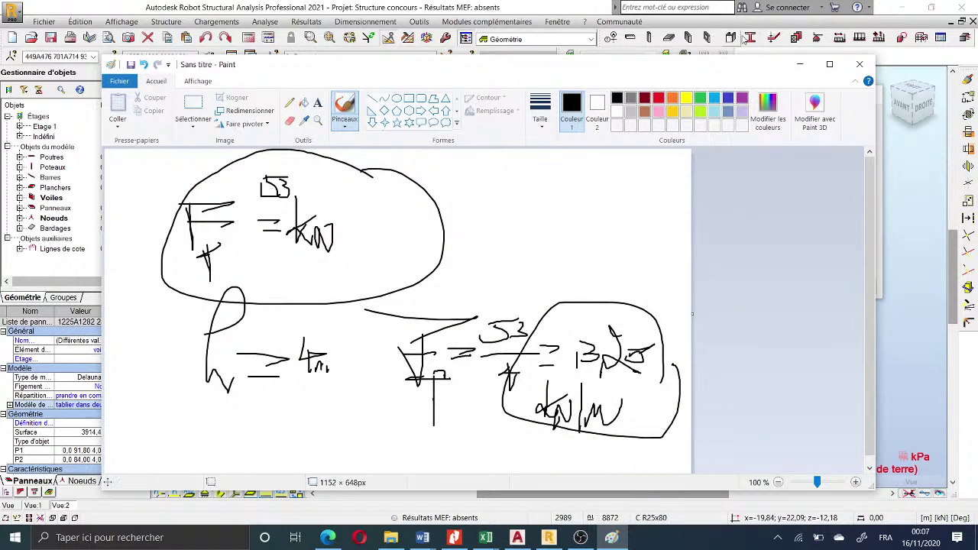
pyautogui.click(799, 65)
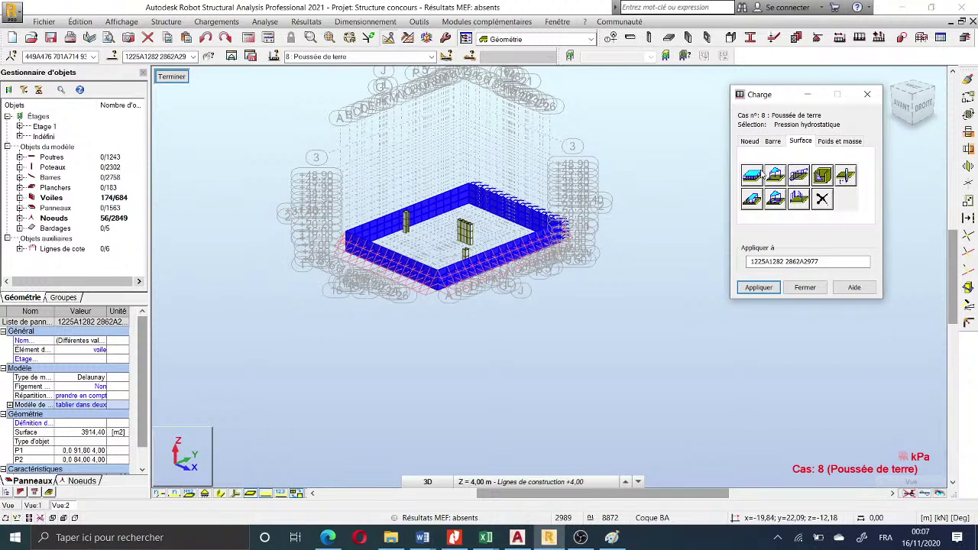
pyautogui.click(753, 176)
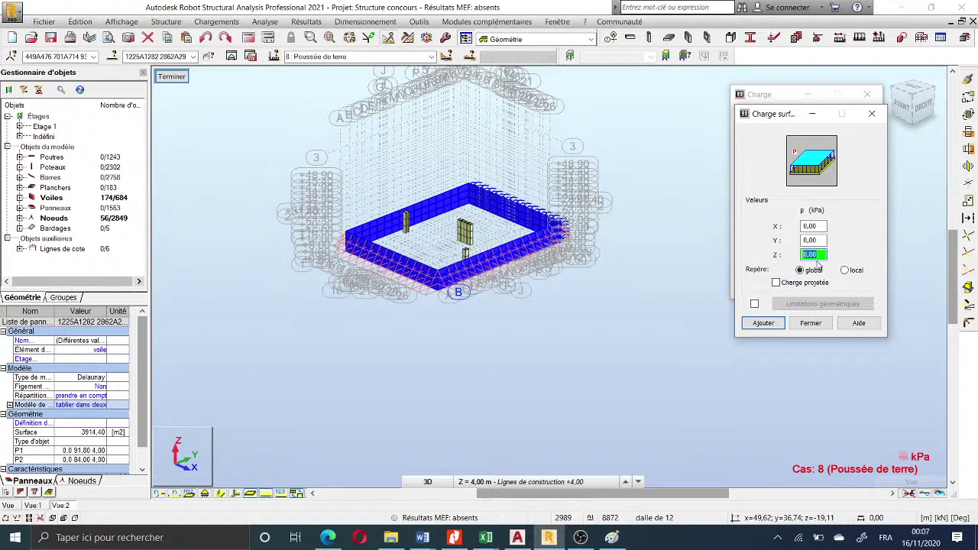
pyautogui.write('13.25')
pyautogui.click(764, 324)
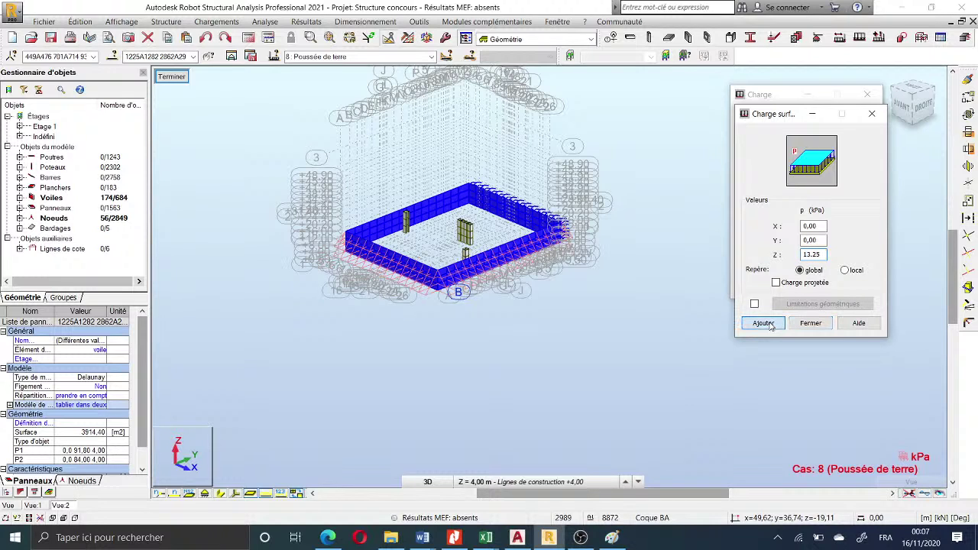
pyautogui.click(762, 324)
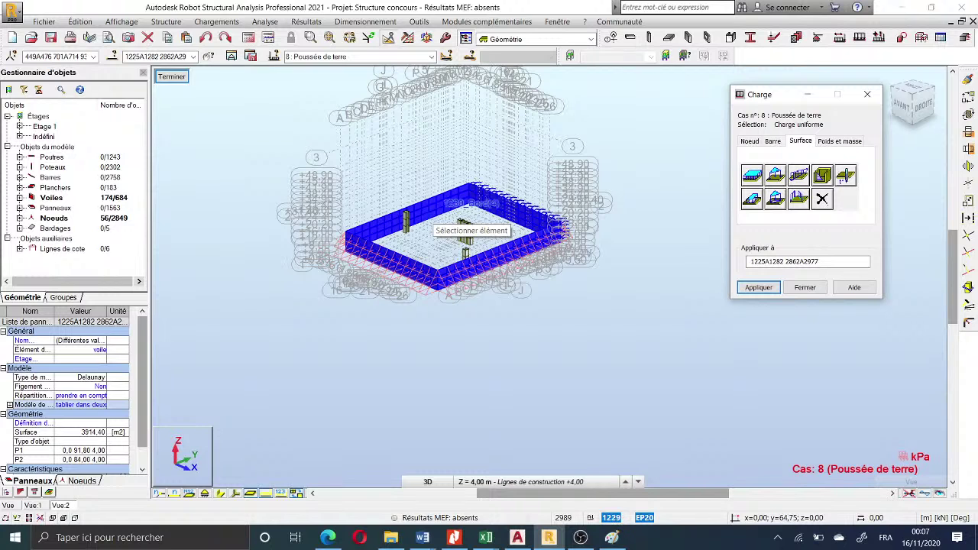
# - Examine the load symbols around the basement perimeter walls from above and from the front
pyautogui.scroll(3, 439, 214)
pyautogui.scroll(3, 439, 218)
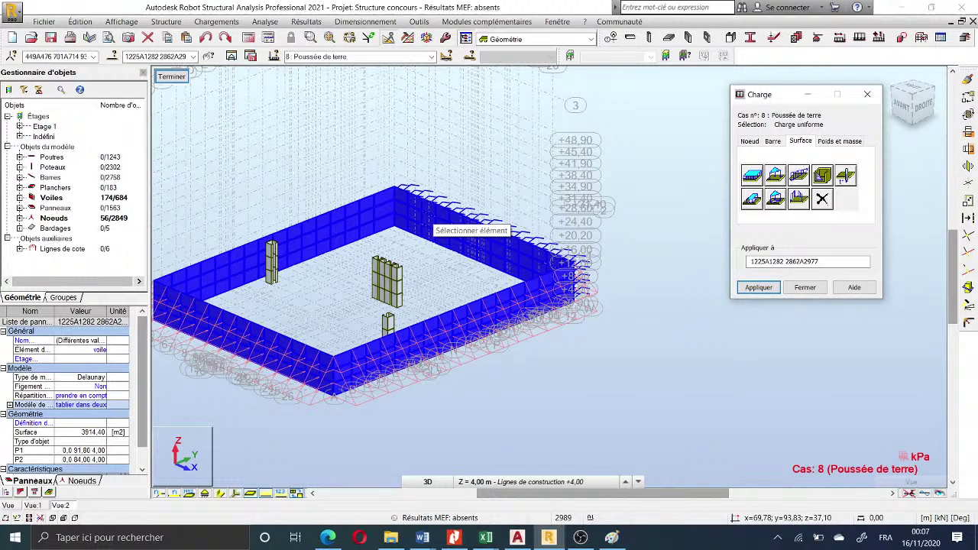
pyautogui.rightClick(585, 194)
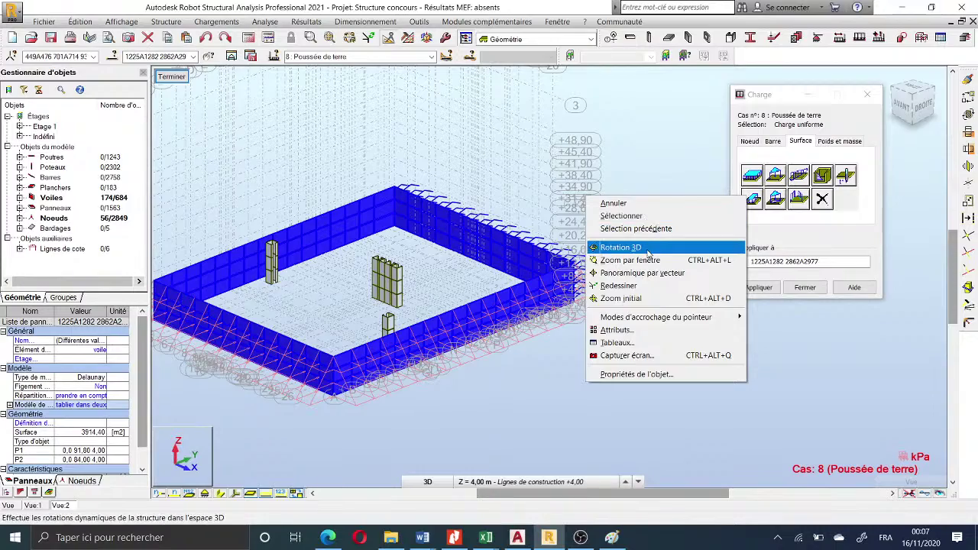
pyautogui.click(634, 247)
pyautogui.scroll(-2, 538, 319)
pyautogui.moveTo(538, 318); pyautogui.dragTo(555, 335)
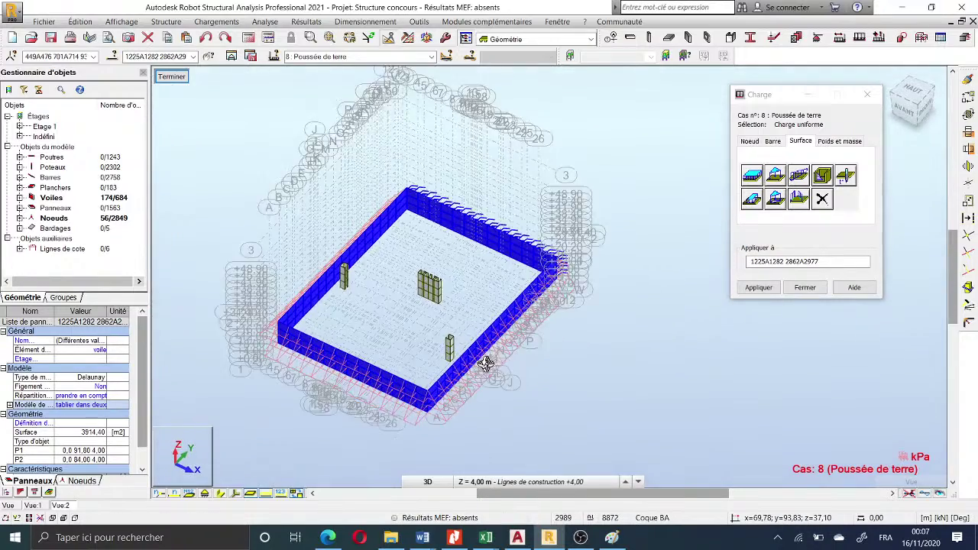
pyautogui.scroll(4, 485, 366)
pyautogui.moveTo(484, 366); pyautogui.dragTo(467, 333)
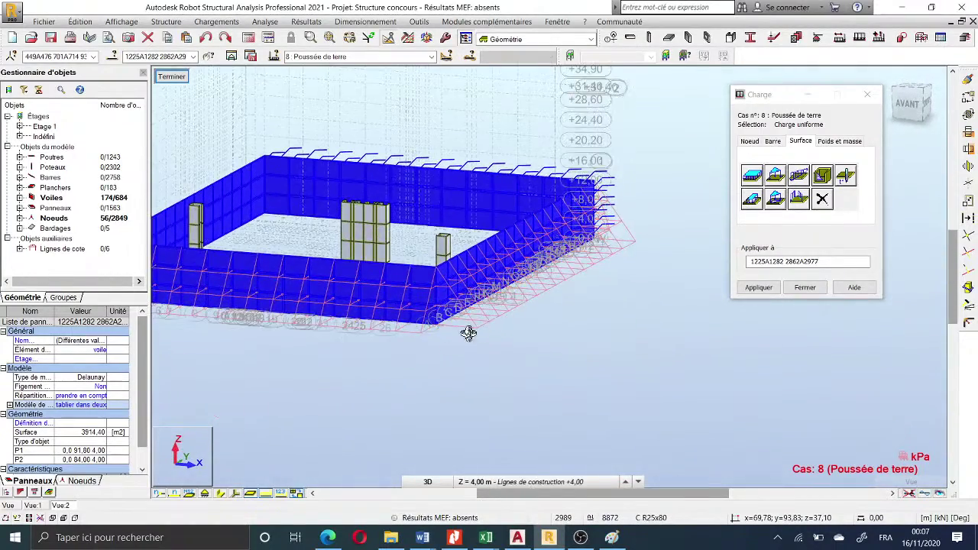
pyautogui.scroll(2, 458, 334)
pyautogui.scroll(-3, 459, 328)
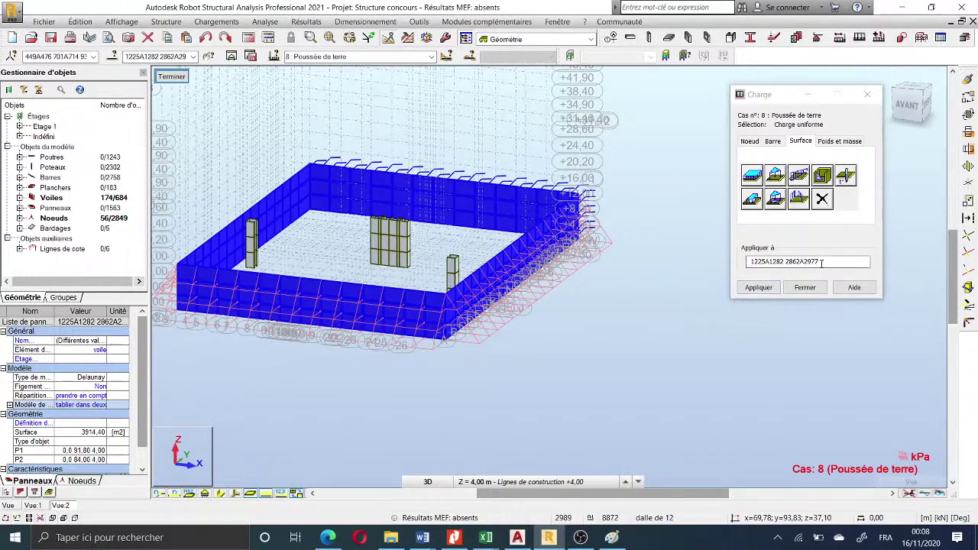
# - Check the wall list for the uniform load, review the case 8 entries in the loads table and return to the Vue:2 model view
pyautogui.click(821, 262)
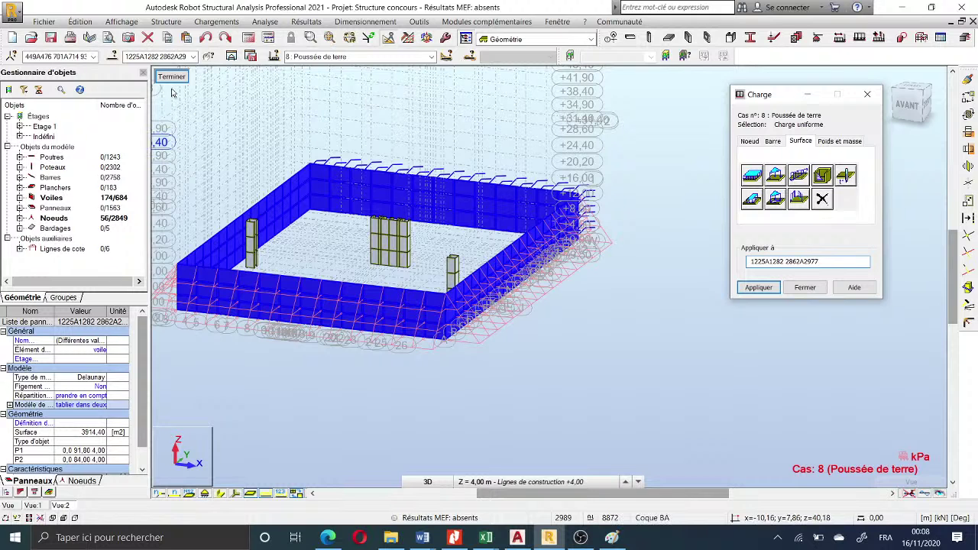
pyautogui.click(216, 21)
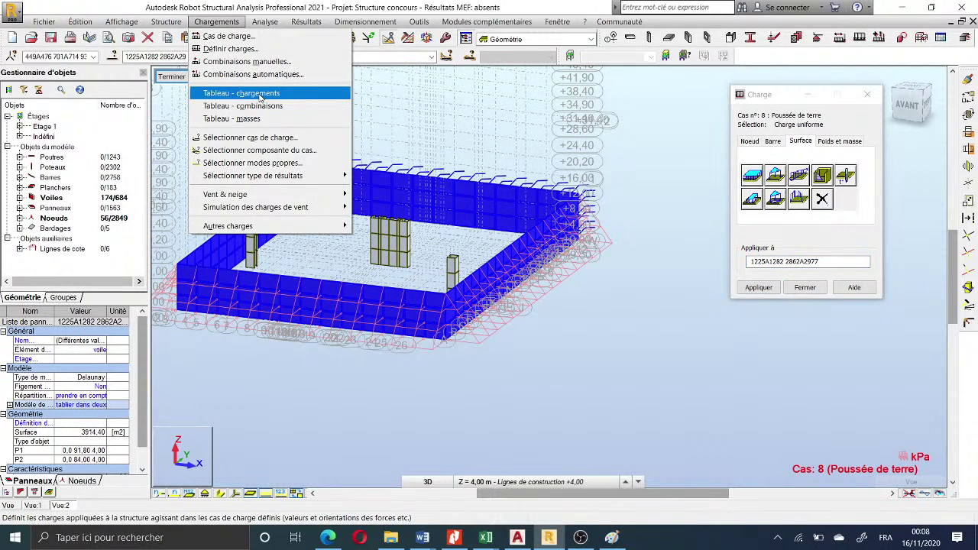
pyautogui.click(260, 93)
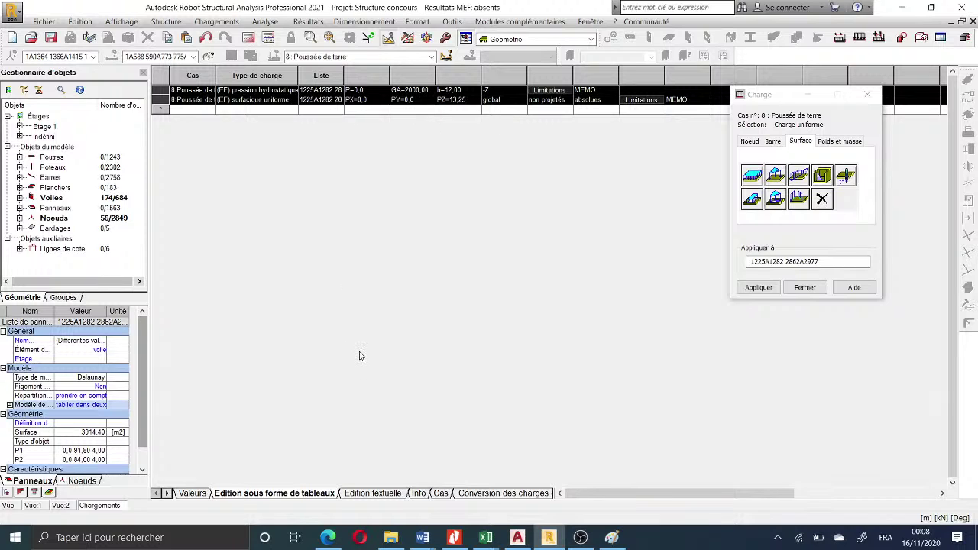
pyautogui.click(14, 506)
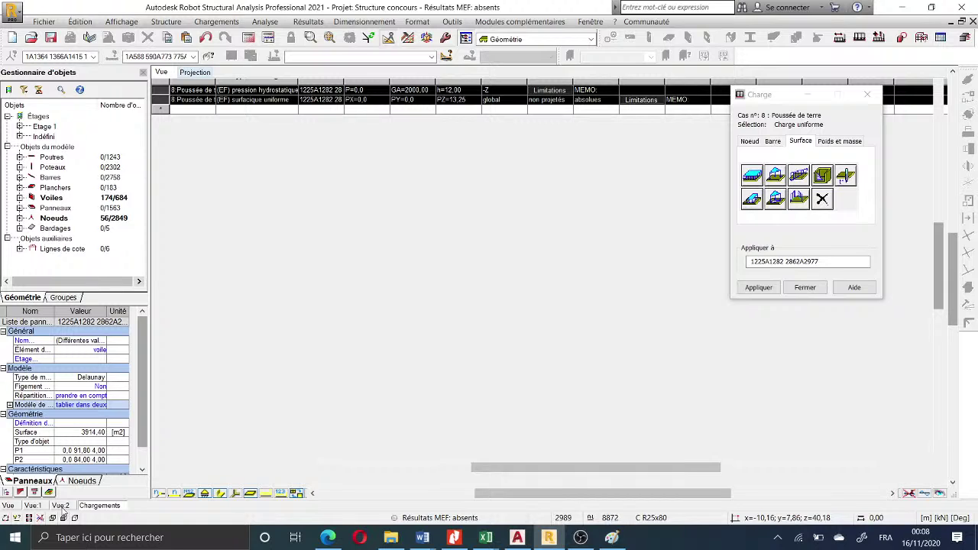
pyautogui.click(61, 506)
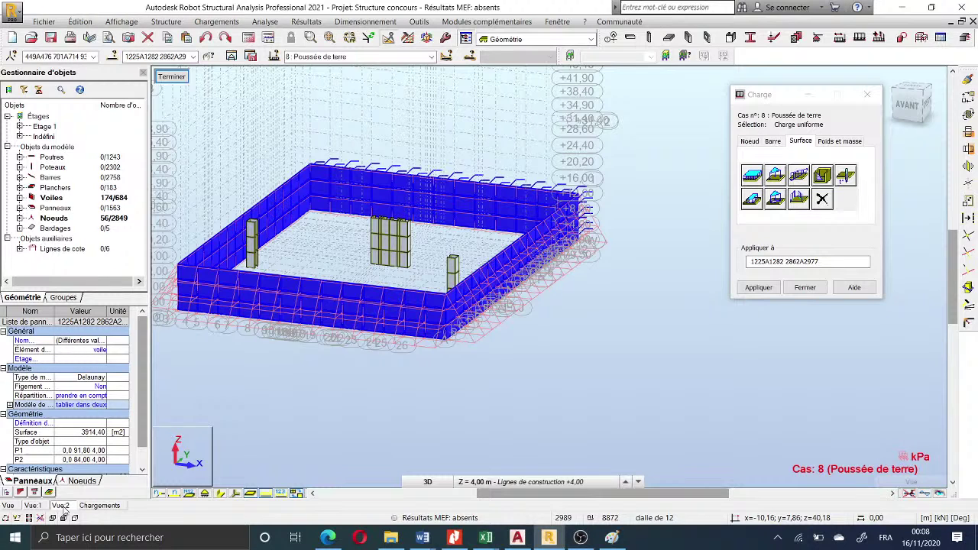
# - Inspect the hydrostatic and uniform loads on the perimeter walls up close and from several sides, with their load values displayed
pyautogui.scroll(2, 440, 268)
pyautogui.scroll(4, 447, 331)
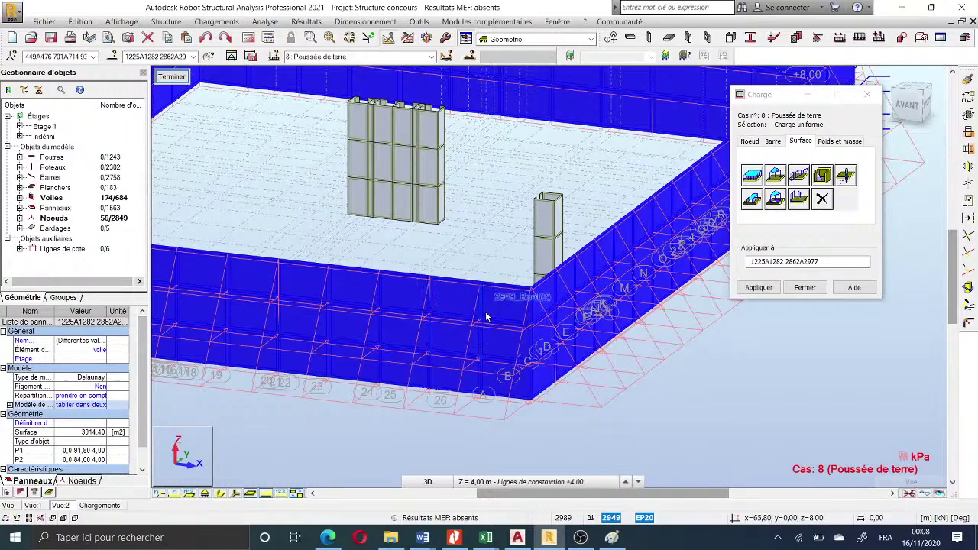
pyautogui.scroll(-2, 485, 320)
pyautogui.scroll(-1, 485, 326)
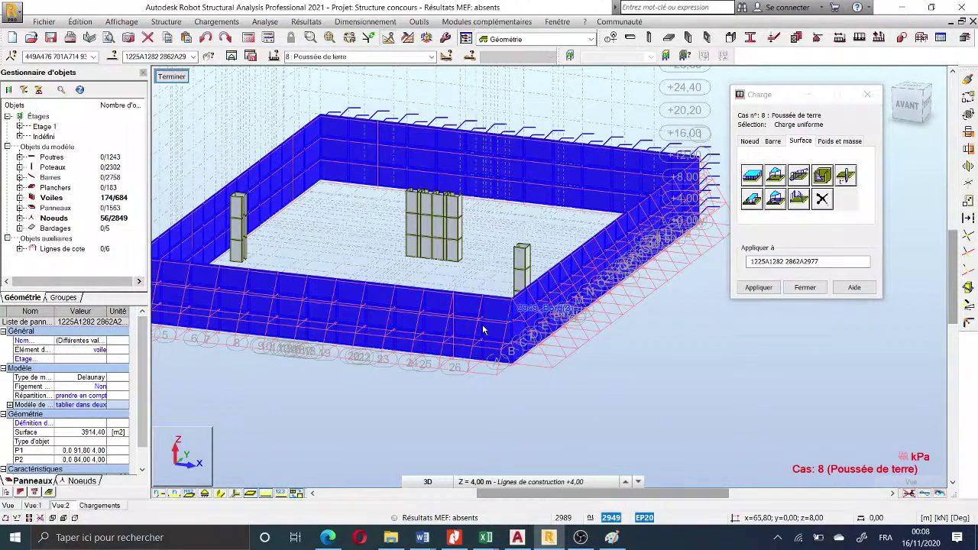
pyautogui.scroll(-3, 483, 330)
pyautogui.rightClick(604, 130)
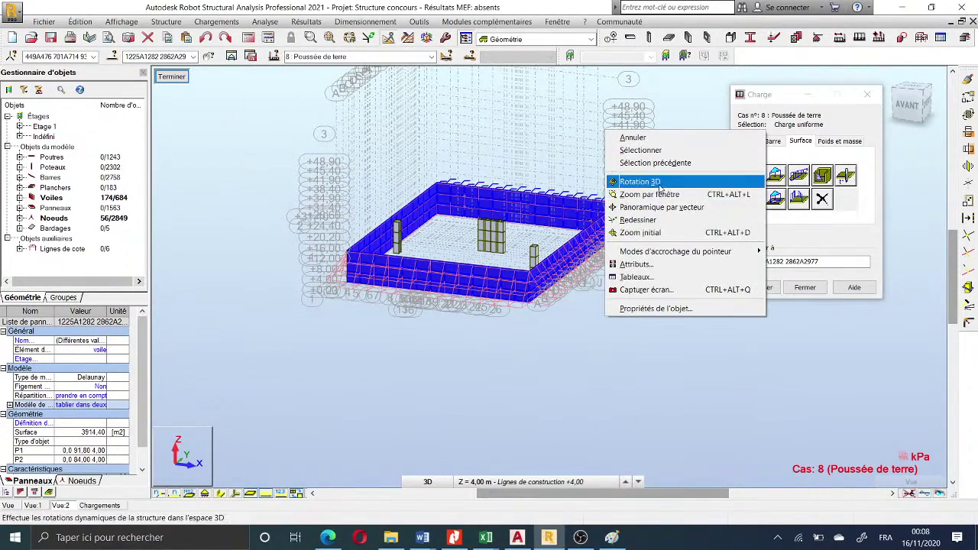
pyautogui.click(658, 182)
pyautogui.moveTo(654, 196); pyautogui.dragTo(522, 297)
pyautogui.scroll(3, 522, 296)
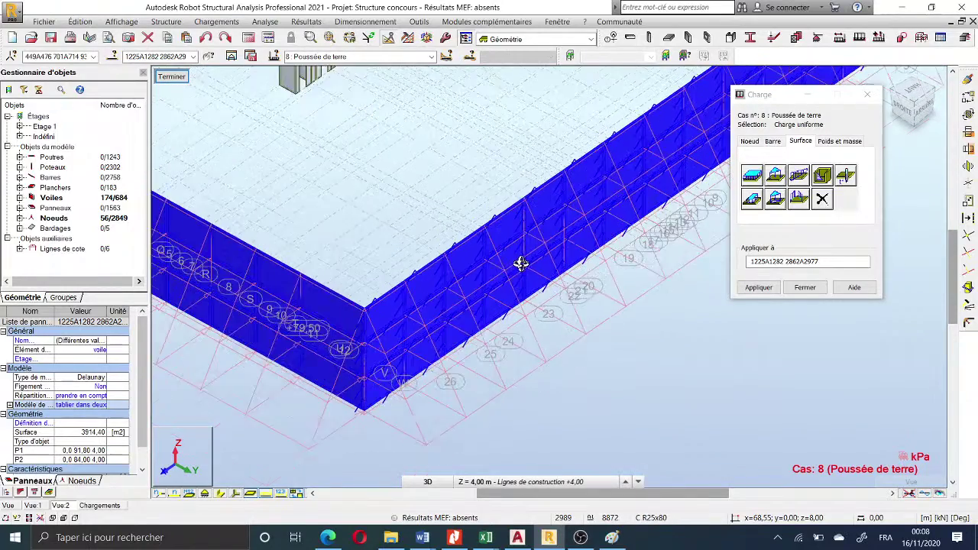
pyautogui.scroll(-3, 520, 264)
pyautogui.moveTo(527, 256); pyautogui.dragTo(499, 308)
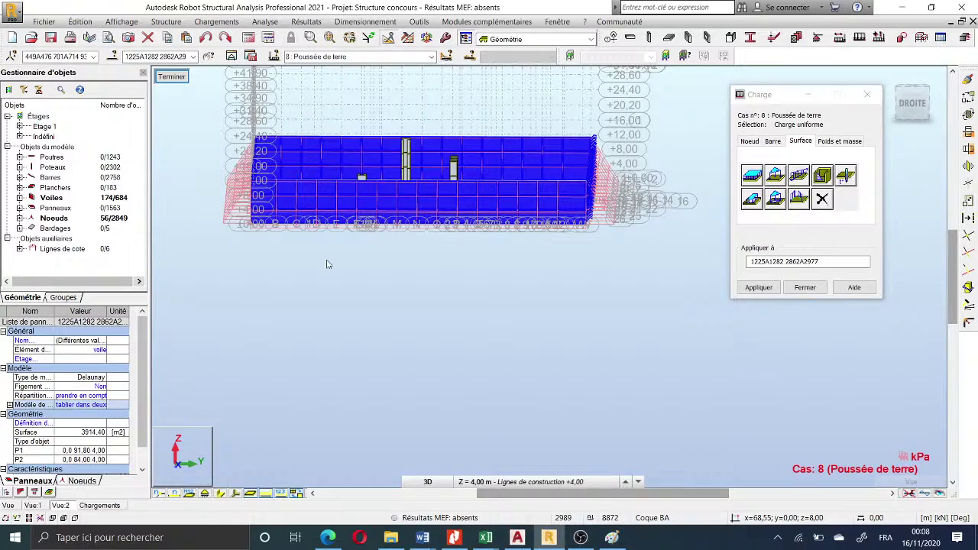
pyautogui.moveTo(295, 176); pyautogui.dragTo(283, 477)
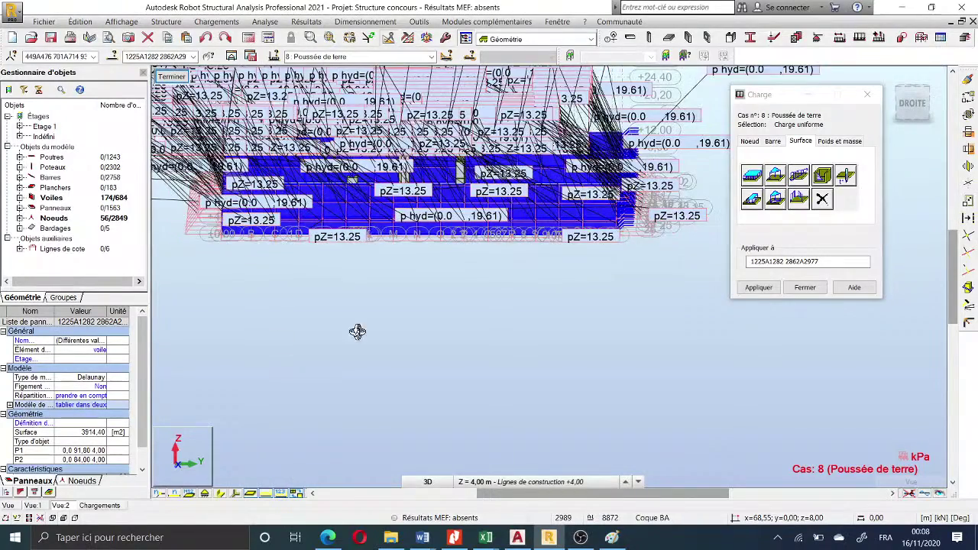
pyautogui.moveTo(431, 369); pyautogui.dragTo(459, 303)
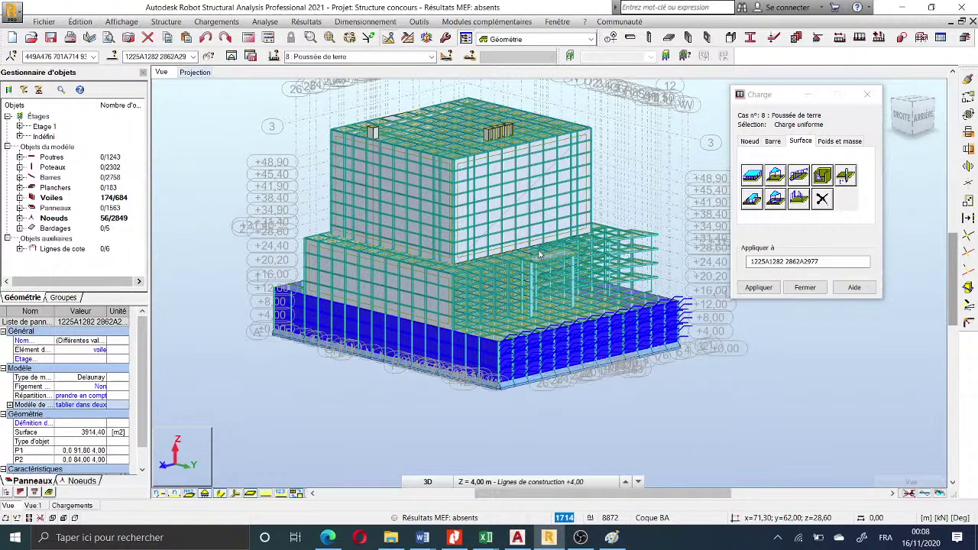
# - Close the load definition and examine the full building with its basement perimeter walls from several sides
pyautogui.scroll(3, 424, 261)
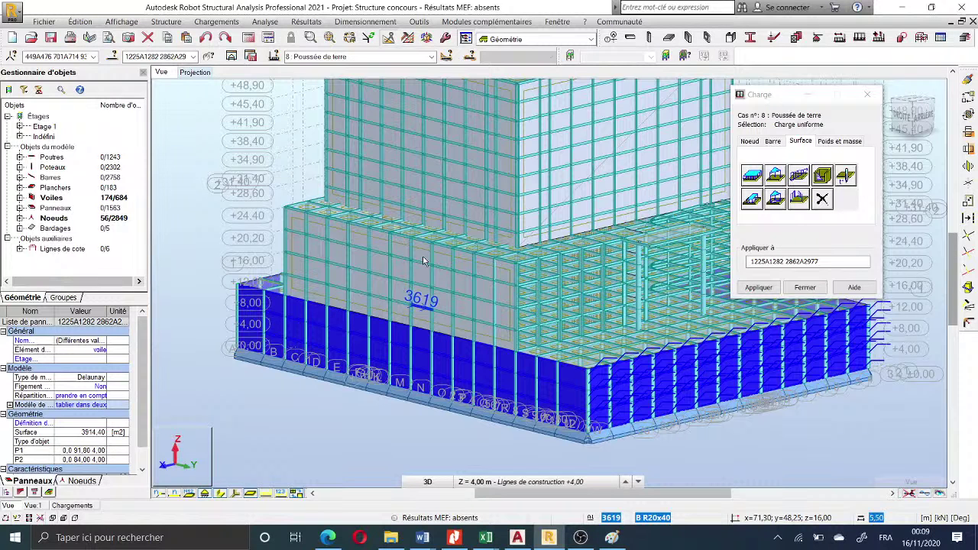
pyautogui.scroll(-2, 364, 350)
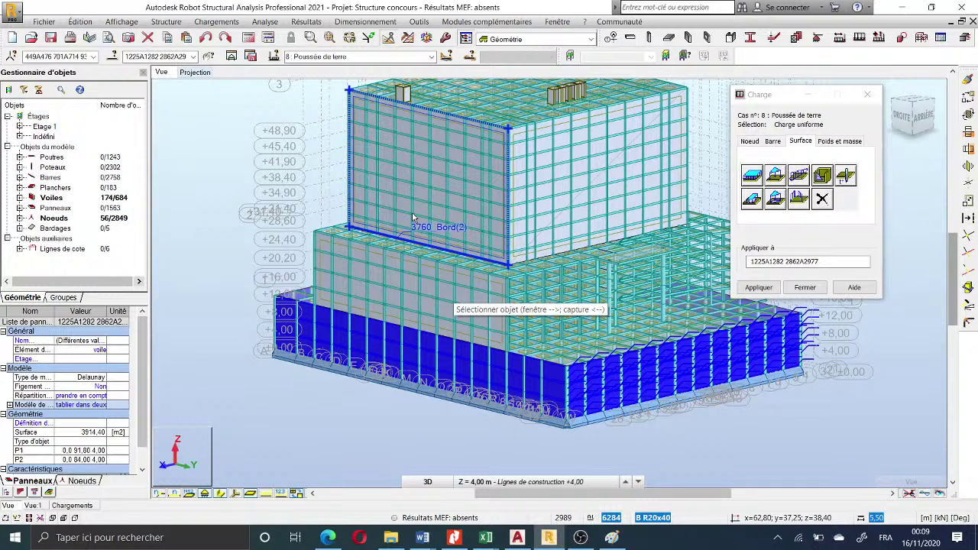
pyautogui.scroll(-3, 412, 218)
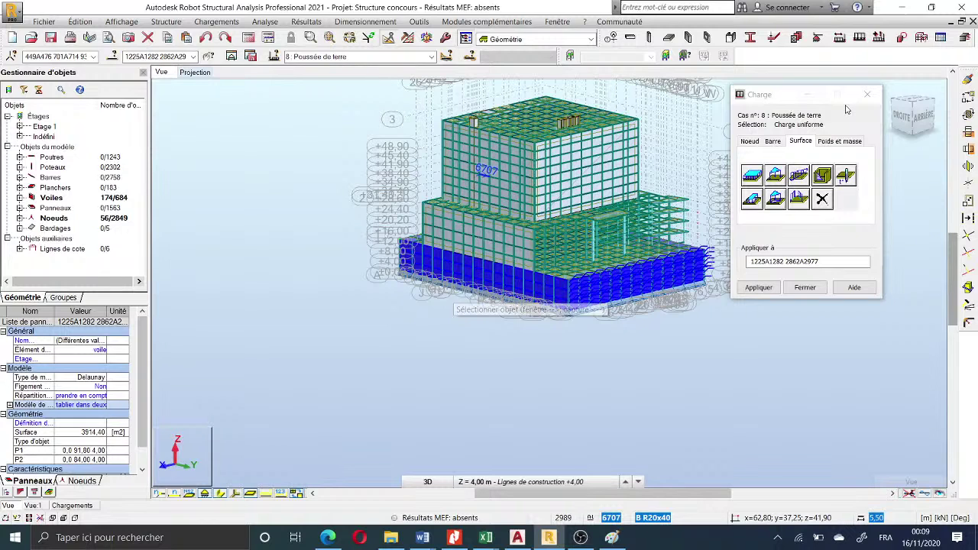
pyautogui.click(866, 94)
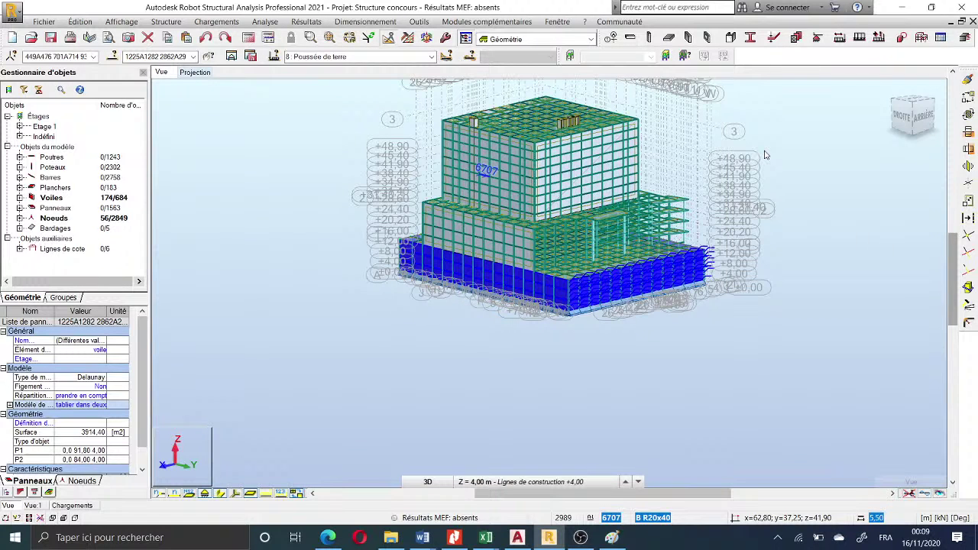
pyautogui.rightClick(714, 246)
pyautogui.click(672, 287)
pyautogui.moveTo(677, 192); pyautogui.dragTo(669, 221)
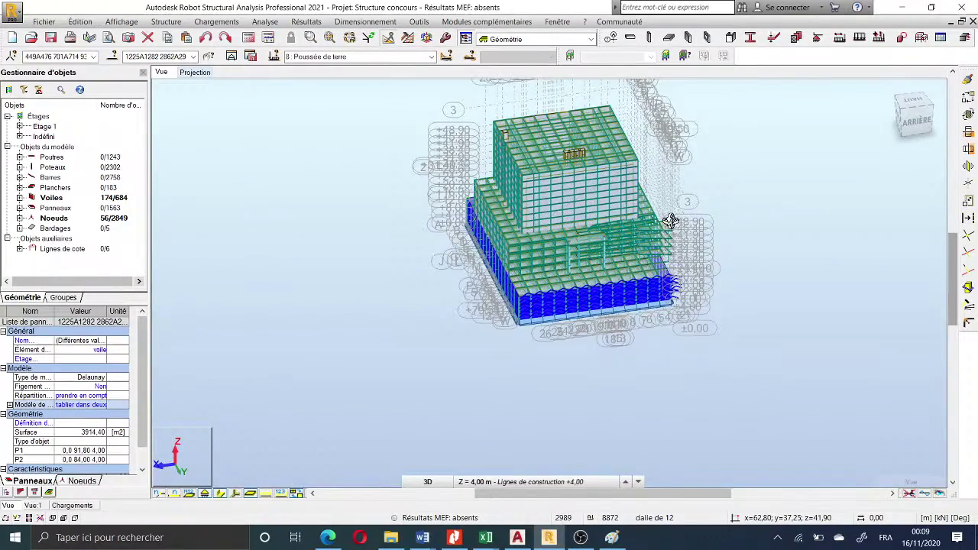
pyautogui.scroll(5, 669, 221)
pyautogui.moveTo(582, 250); pyautogui.dragTo(480, 246)
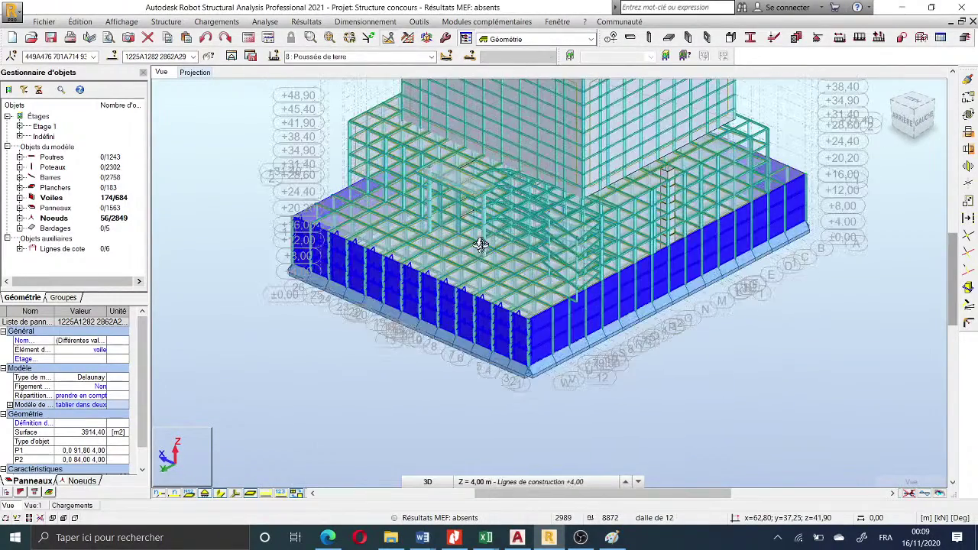
pyautogui.moveTo(531, 277); pyautogui.dragTo(500, 267)
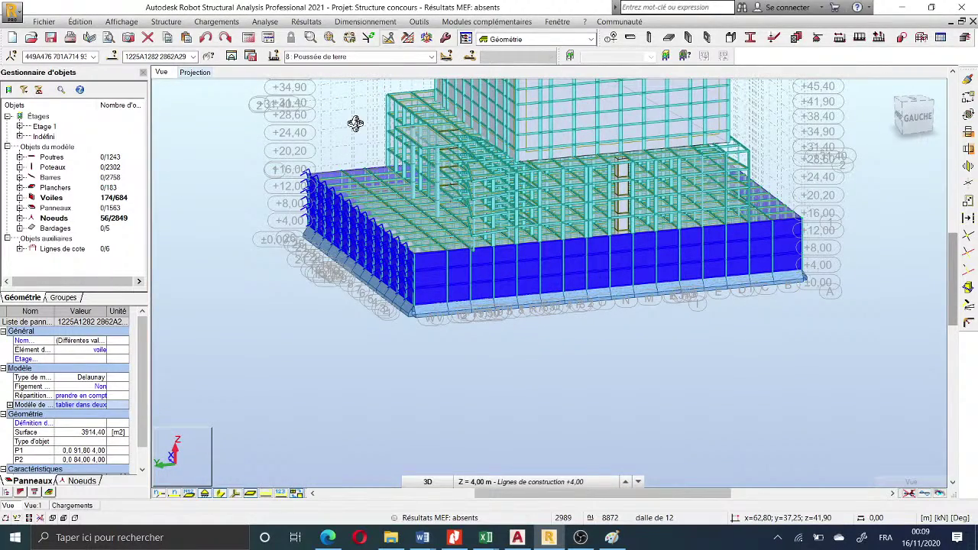
pyautogui.moveTo(355, 123); pyautogui.dragTo(394, 404)
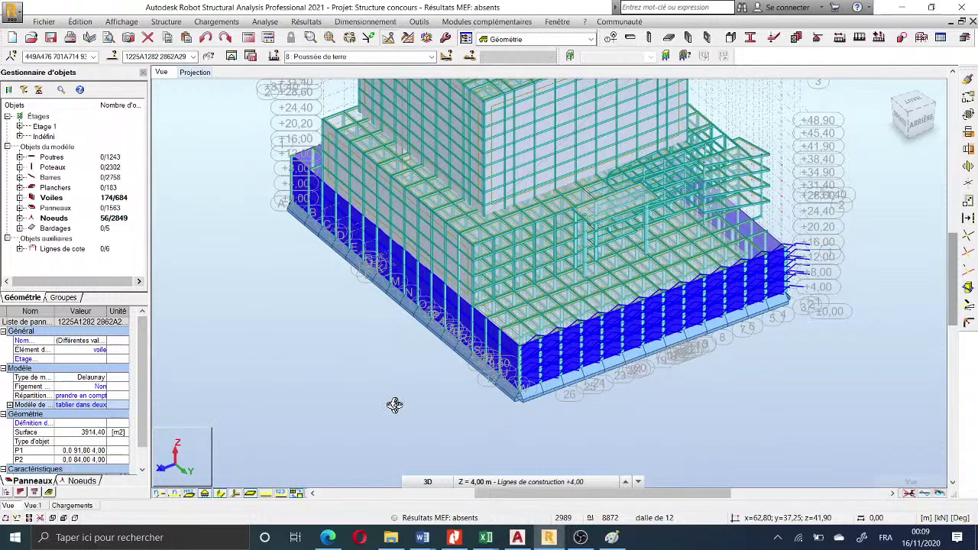